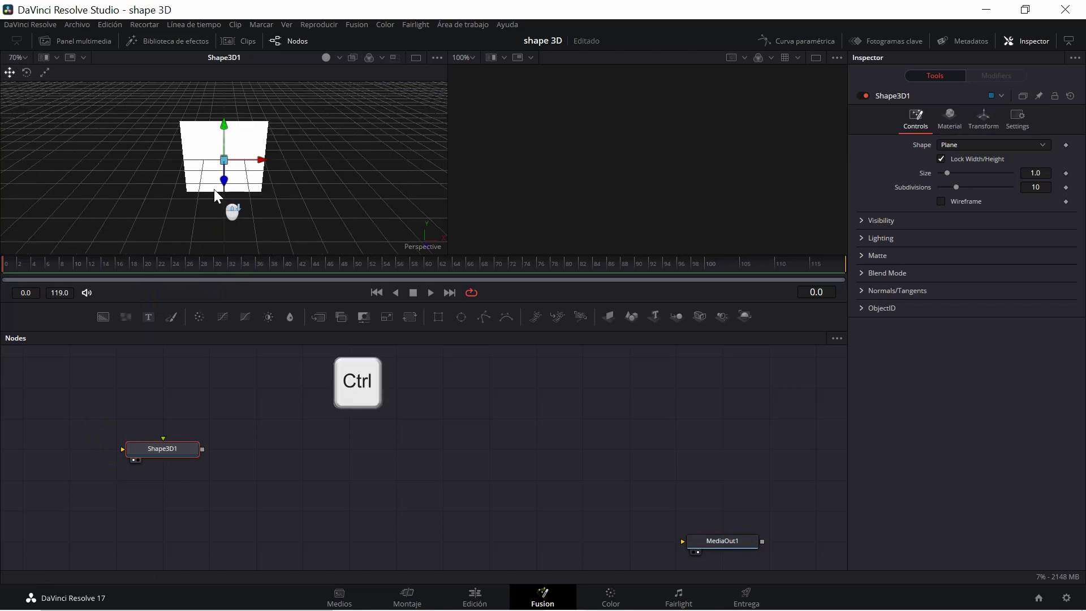
# Examine the 3D plane from several angles and distances in the perspective view.
pyautogui.moveTo(226, 178)
pyautogui.mouseDown()
pyautogui.moveTo(1, 177)
pyautogui.moveTo(445, 175)
pyautogui.moveTo(53, 173)
pyautogui.moveTo(216, 172)
pyautogui.mouseUp()
pyautogui.scroll(5, 226, 169)
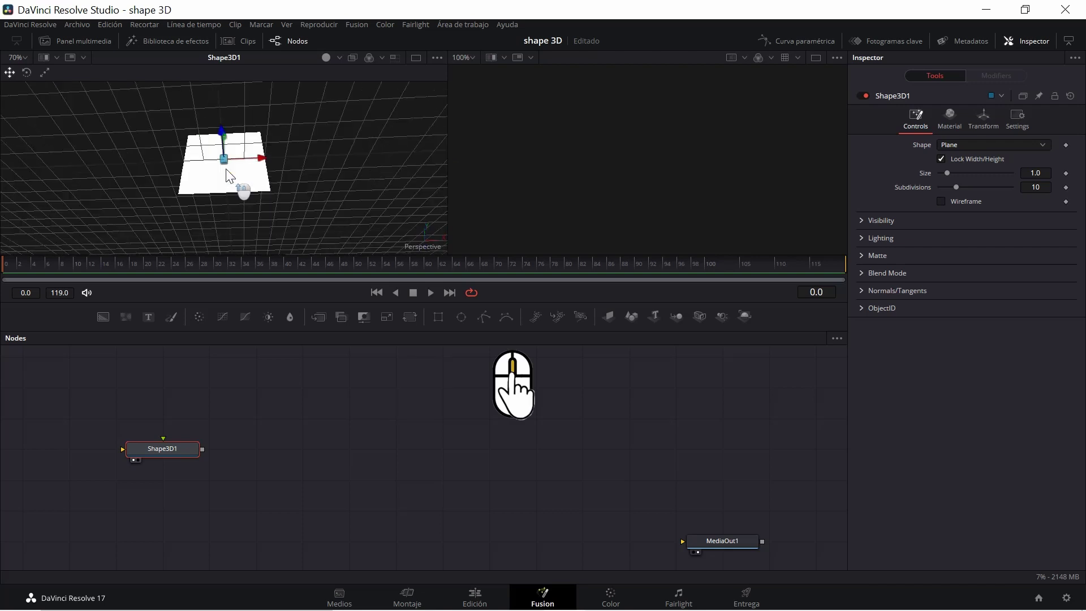
pyautogui.scroll(-5, 227, 170)
pyautogui.scroll(-5, 227, 169)
pyautogui.scroll(5, 226, 169)
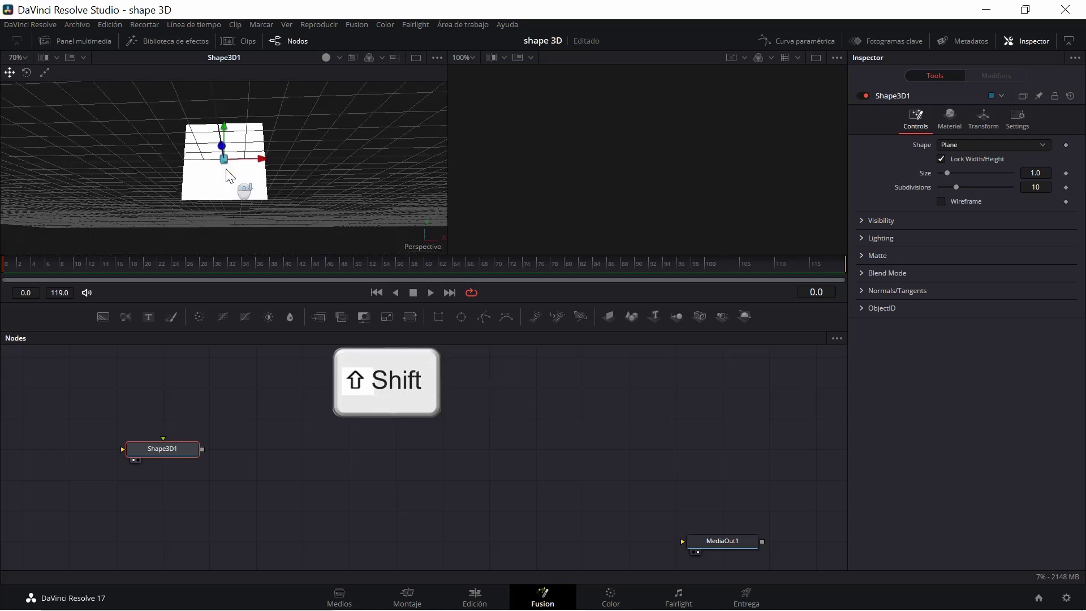
pyautogui.scroll(5, 227, 169)
pyautogui.scroll(-9, 227, 169)
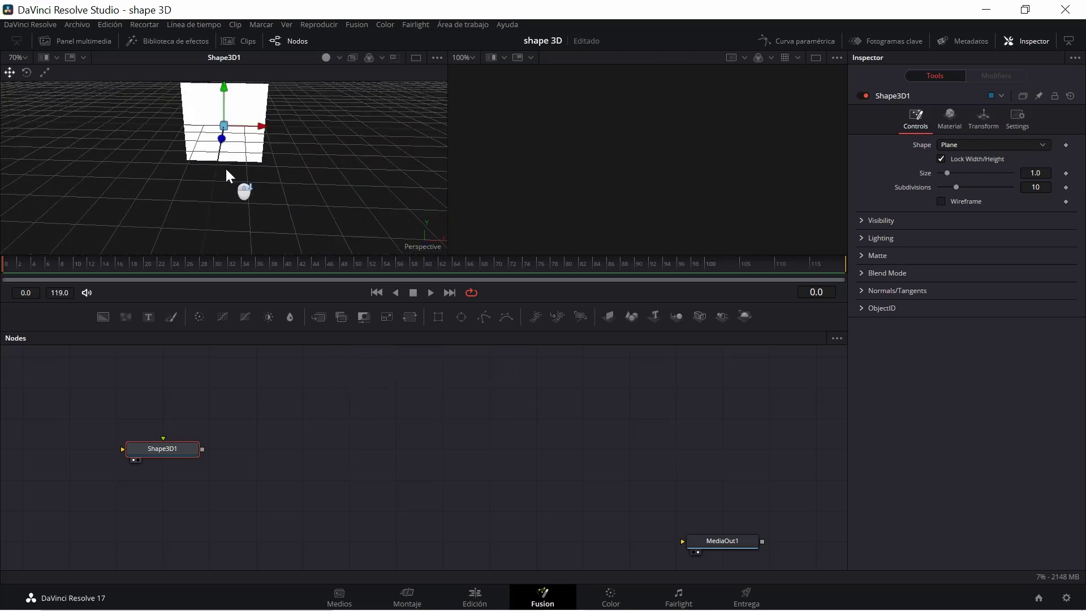
pyautogui.scroll(3, 226, 169)
pyautogui.scroll(-5, 226, 170)
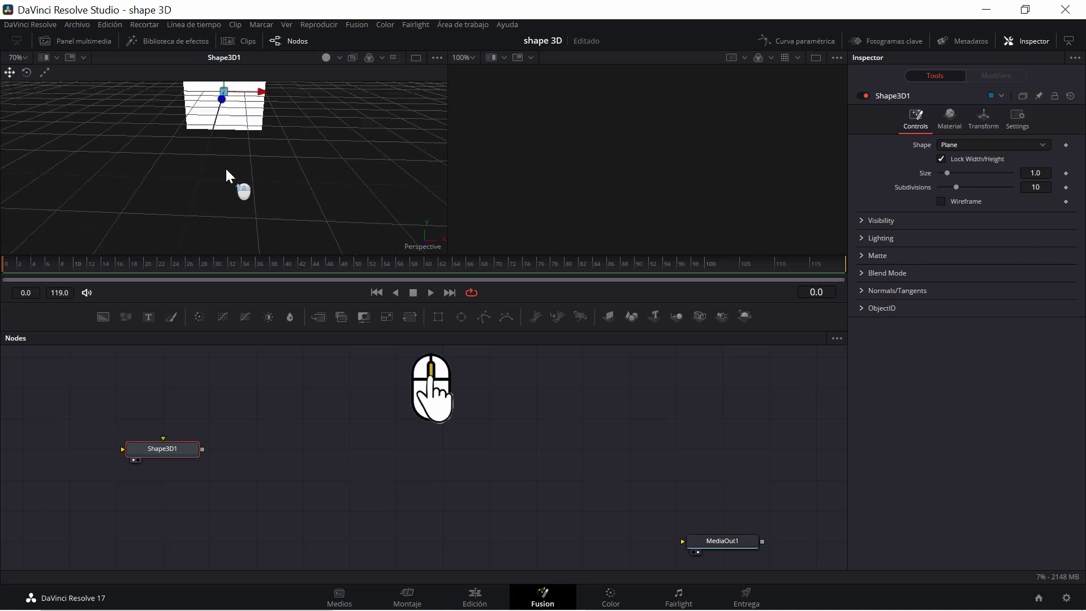
pyautogui.scroll(6, 226, 169)
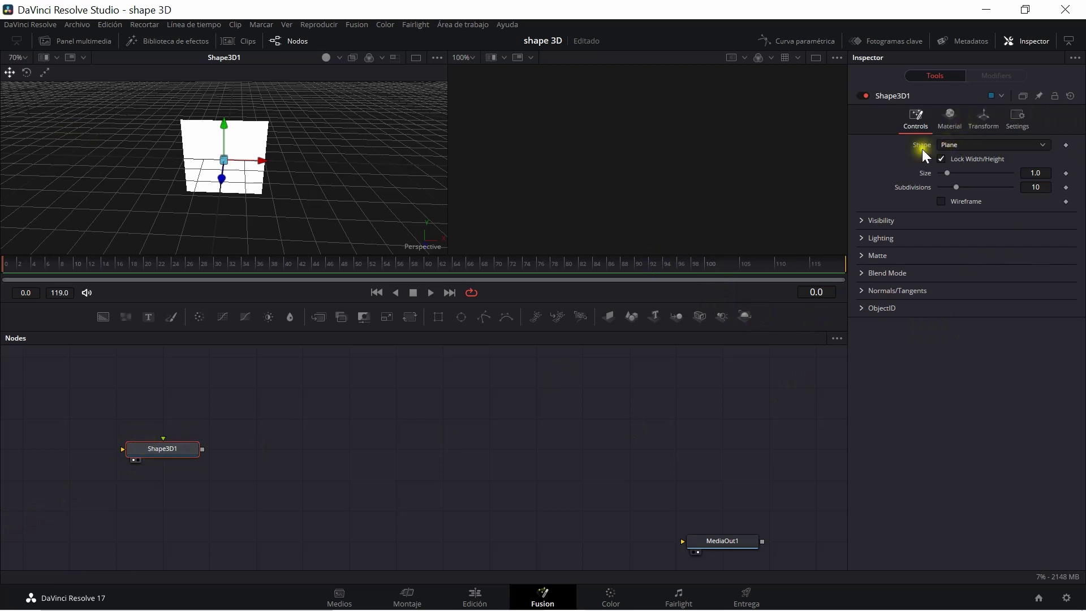
pyautogui.moveTo(262, 171); pyautogui.dragTo(137, 121)
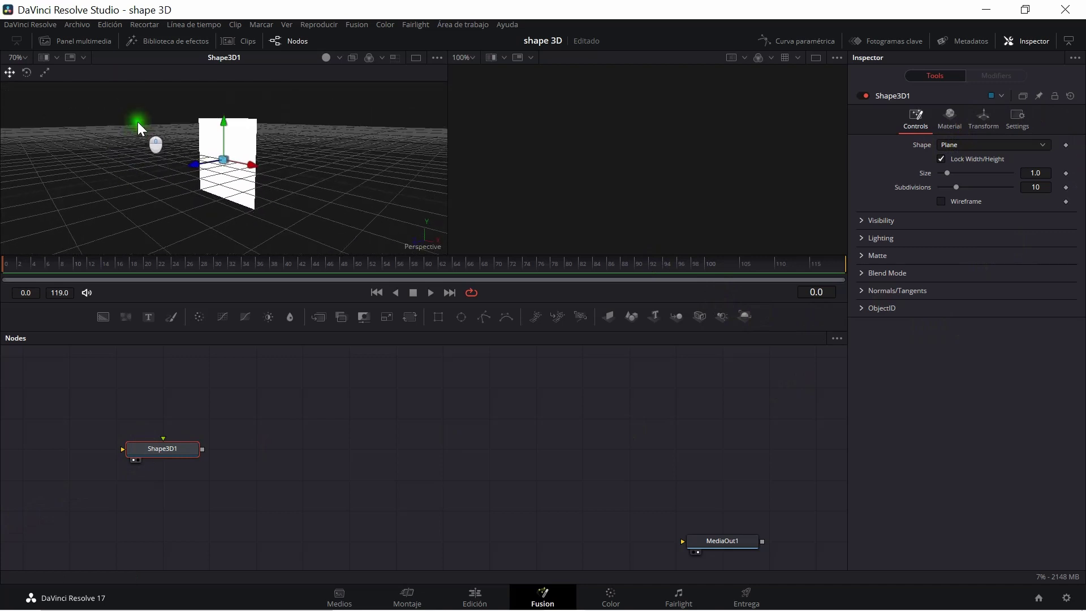
pyautogui.moveTo(186, 161); pyautogui.dragTo(187, 165)
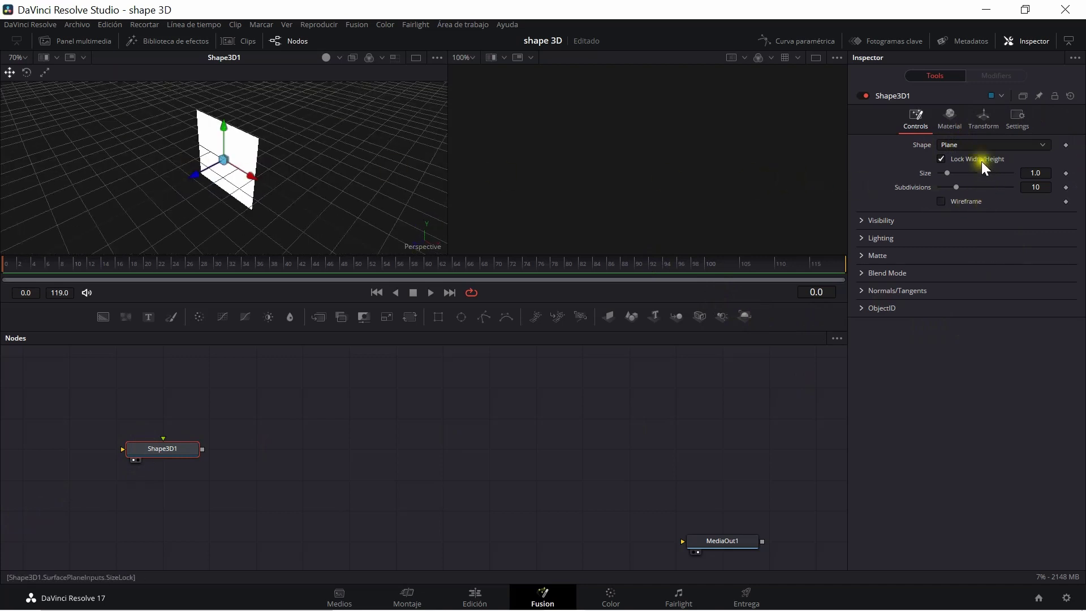
# Change the 3D shape type to Cube and after that to Sphere.
pyautogui.click(1045, 144)
pyautogui.click(959, 171)
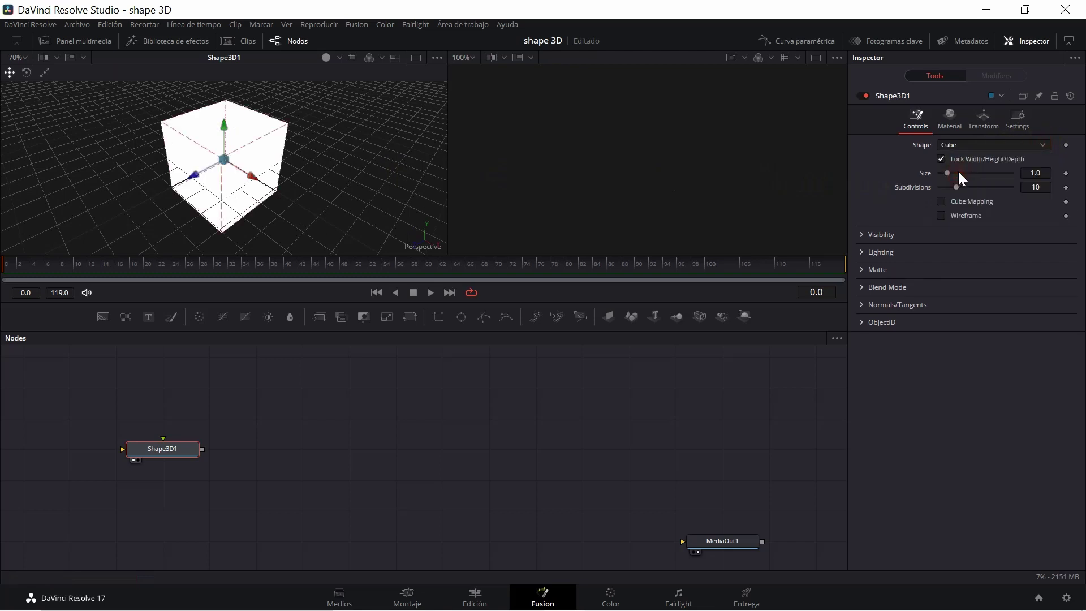
pyautogui.click(1045, 145)
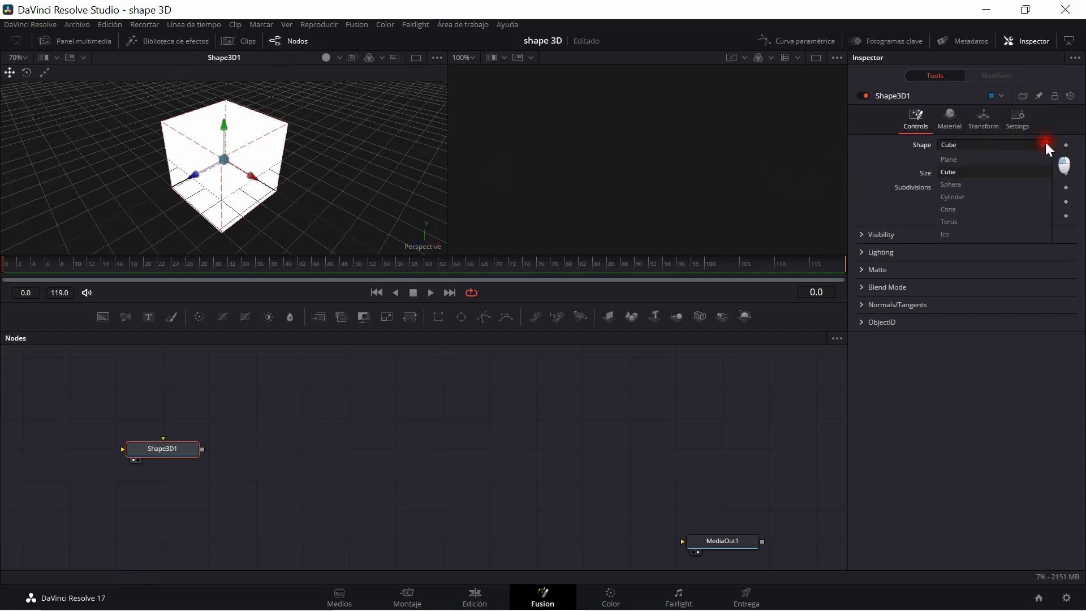
pyautogui.click(962, 183)
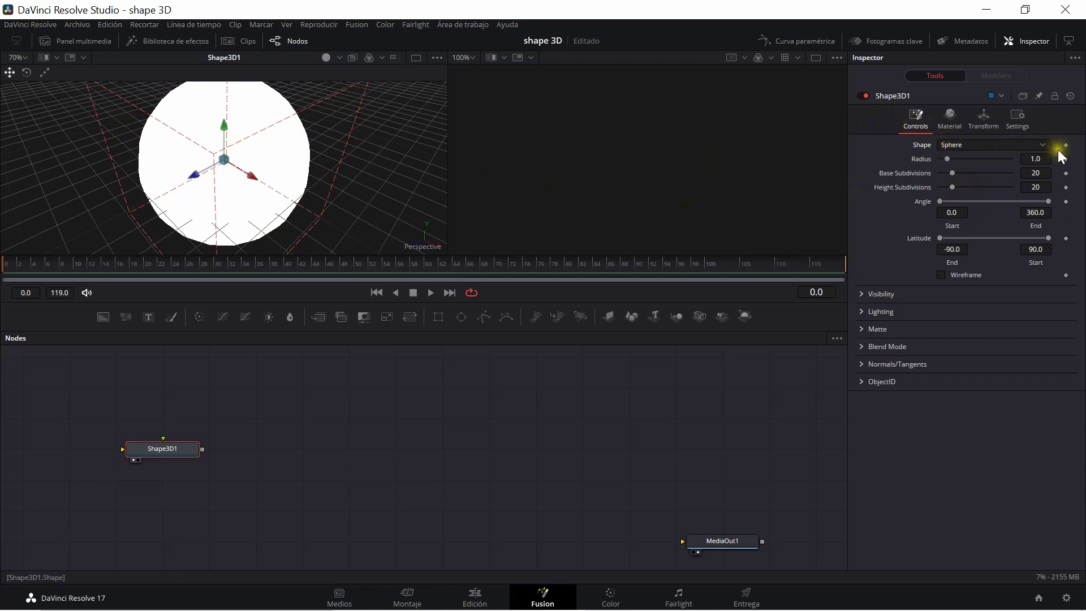
# Try the Cylinder shape type and after that the Cone shape type on the 3D shape.
pyautogui.click(1041, 146)
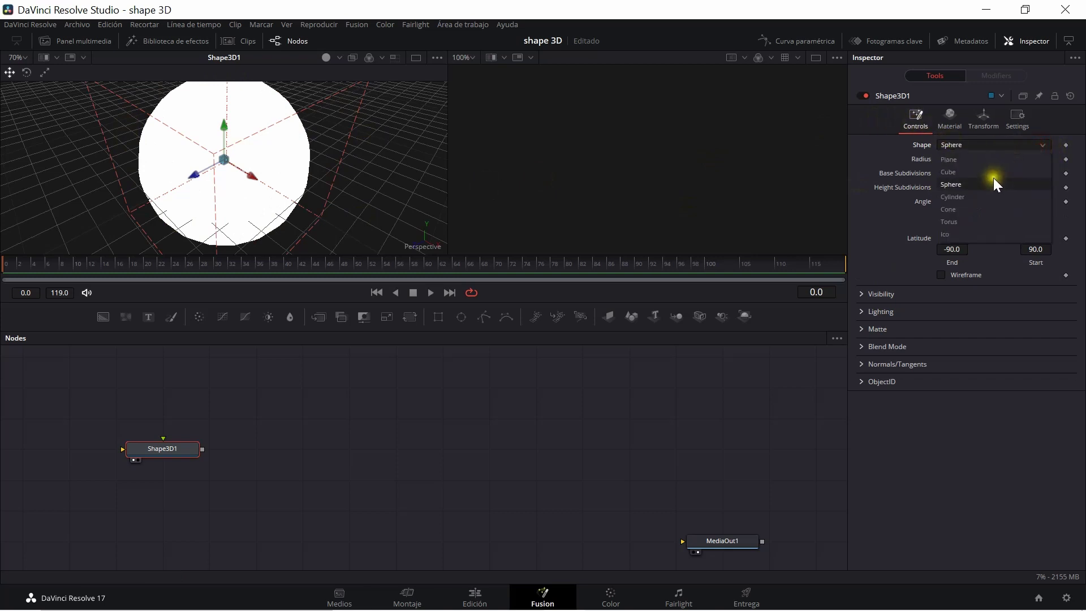
pyautogui.click(973, 201)
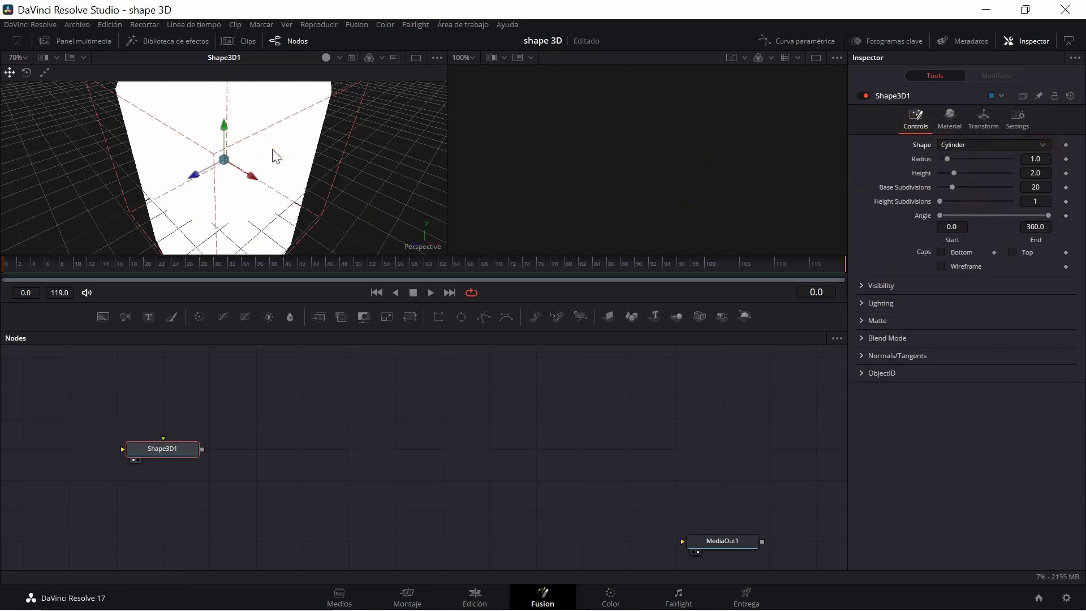
pyautogui.scroll(-2, 274, 156)
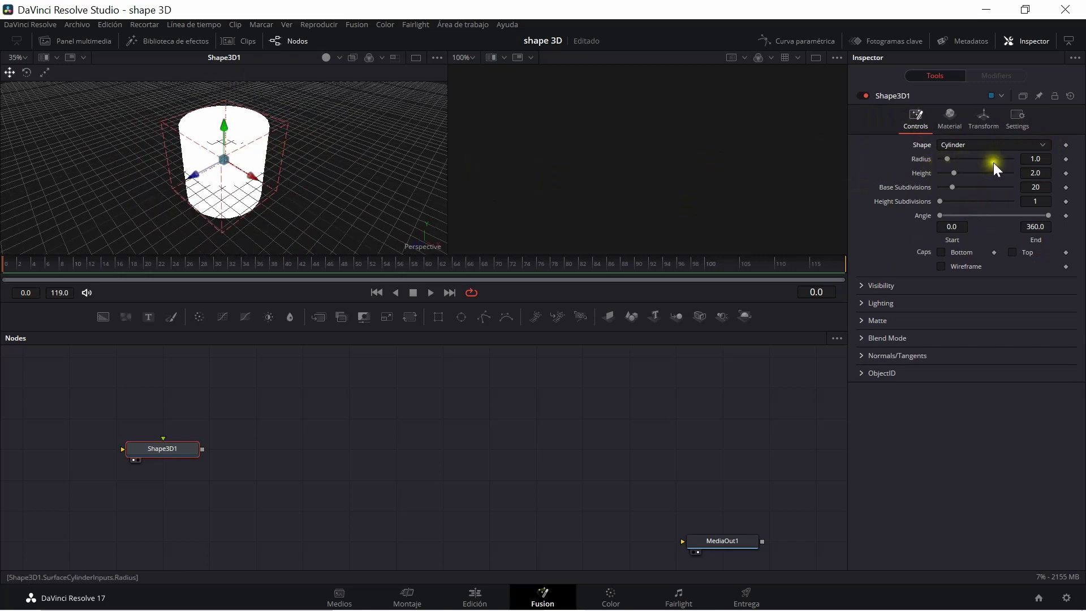
pyautogui.click(1045, 145)
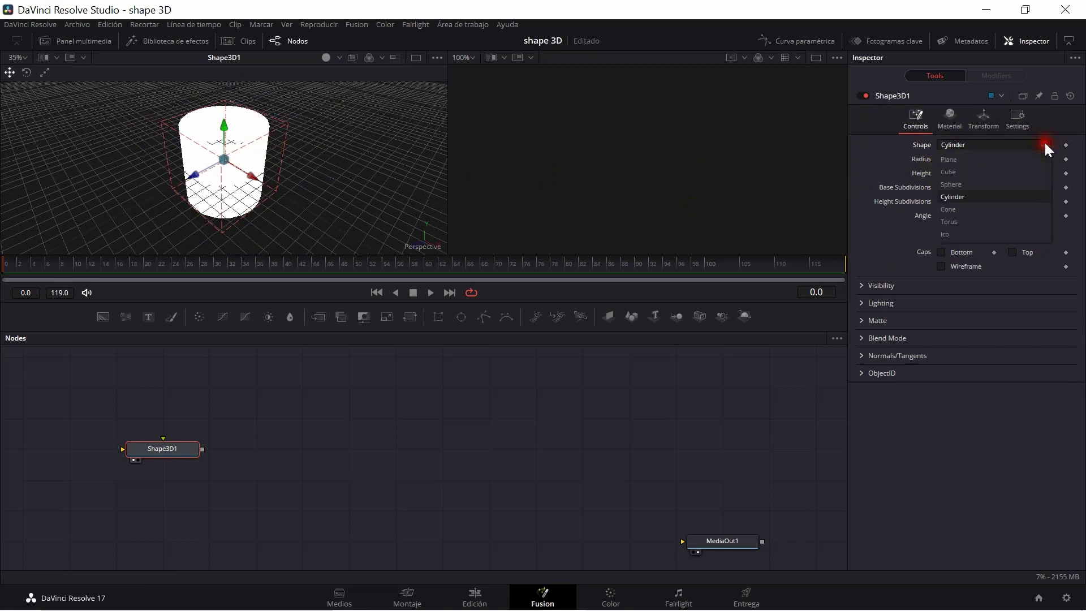
pyautogui.click(955, 209)
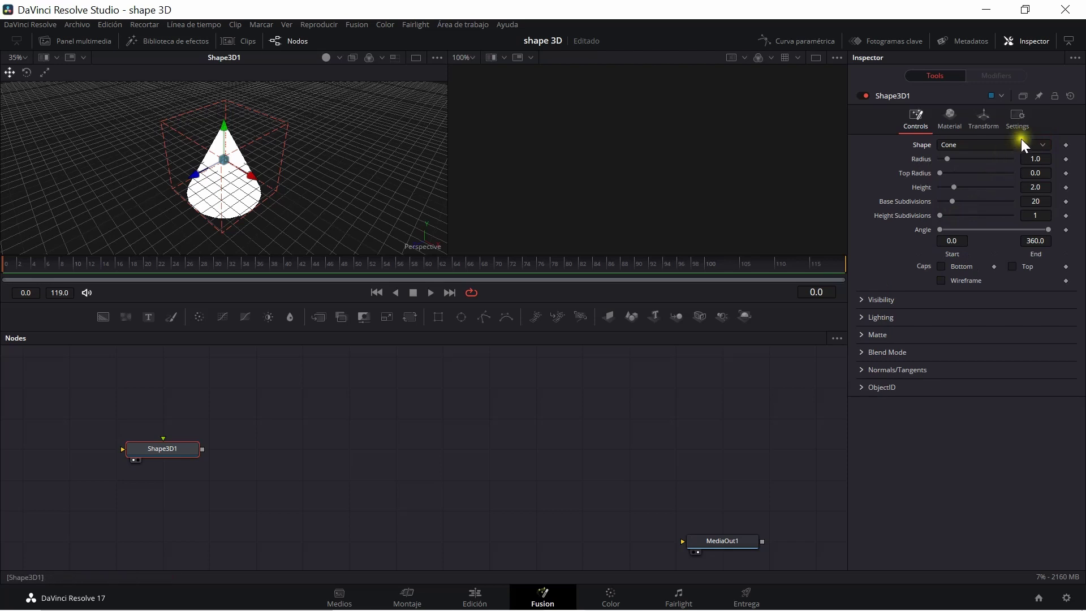
# Change the 3D shape type to Torus and look at it from a slightly different angle.
pyautogui.click(1041, 144)
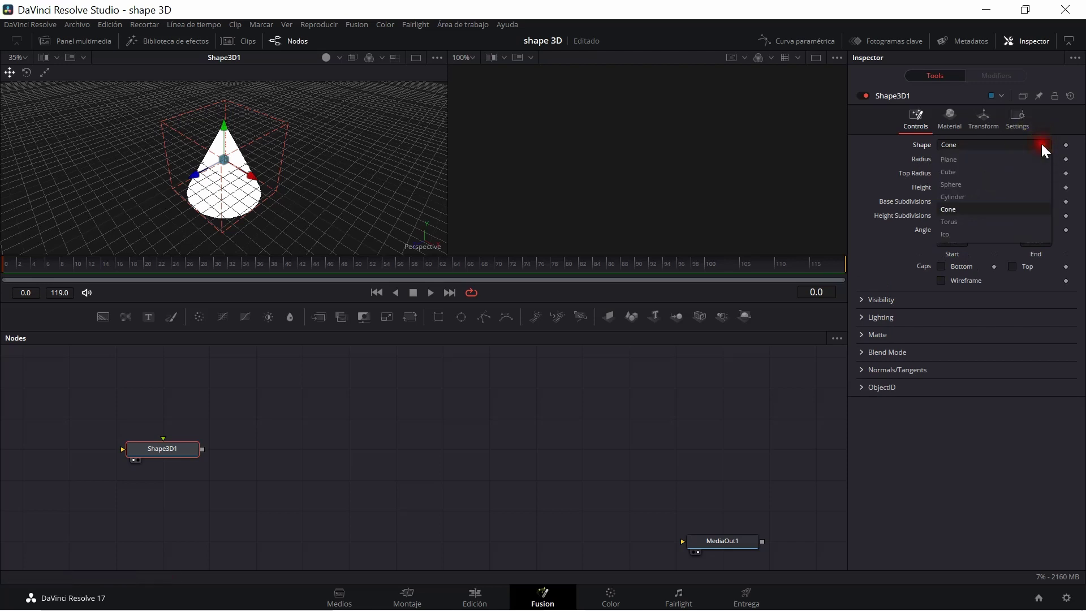
pyautogui.click(965, 223)
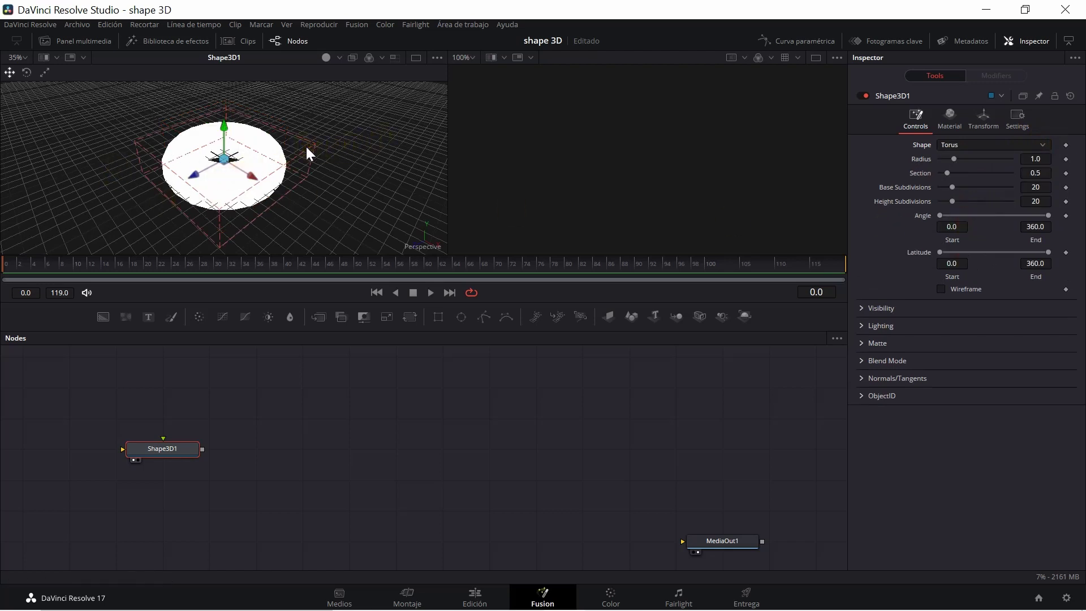
pyautogui.scroll(-1, 309, 154)
pyautogui.moveTo(306, 148); pyautogui.dragTo(321, 167)
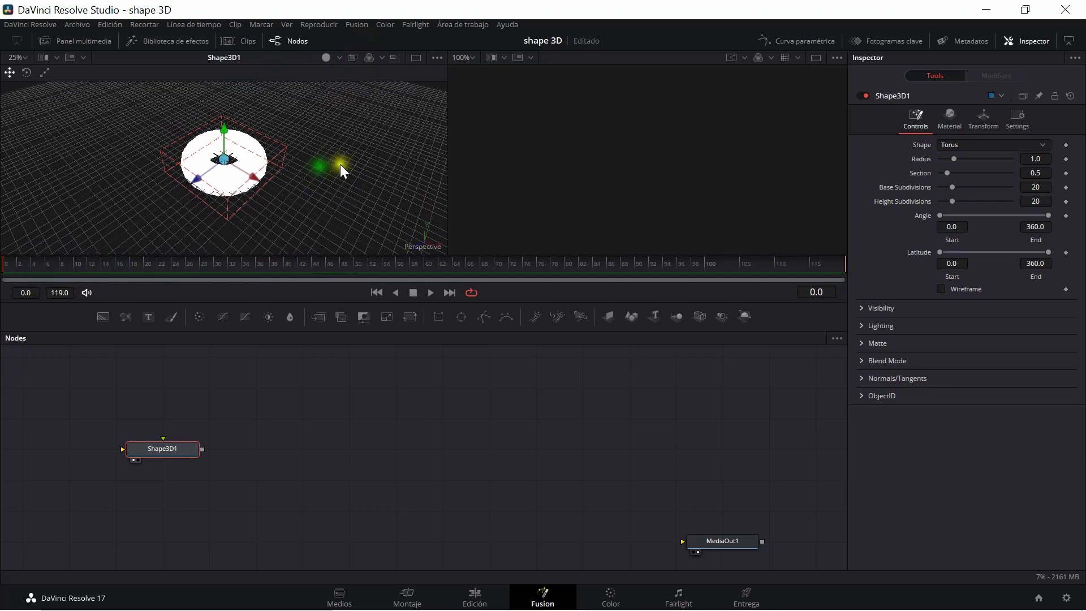
# Change the 3D shape type to Ico and preview it briefly as a wireframe before returning to solid.
pyautogui.click(1044, 144)
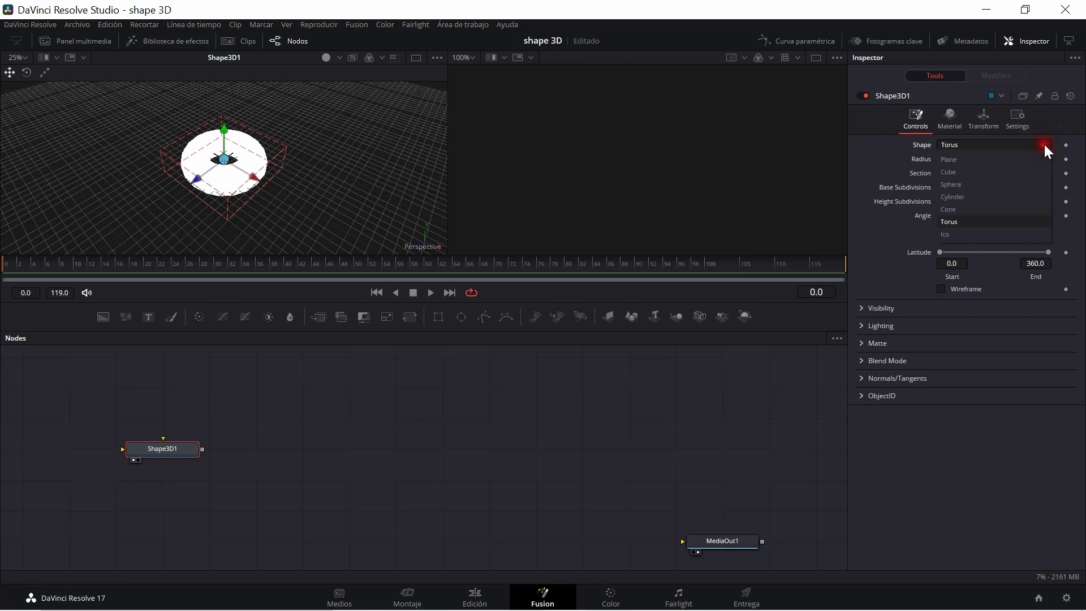
pyautogui.click(944, 235)
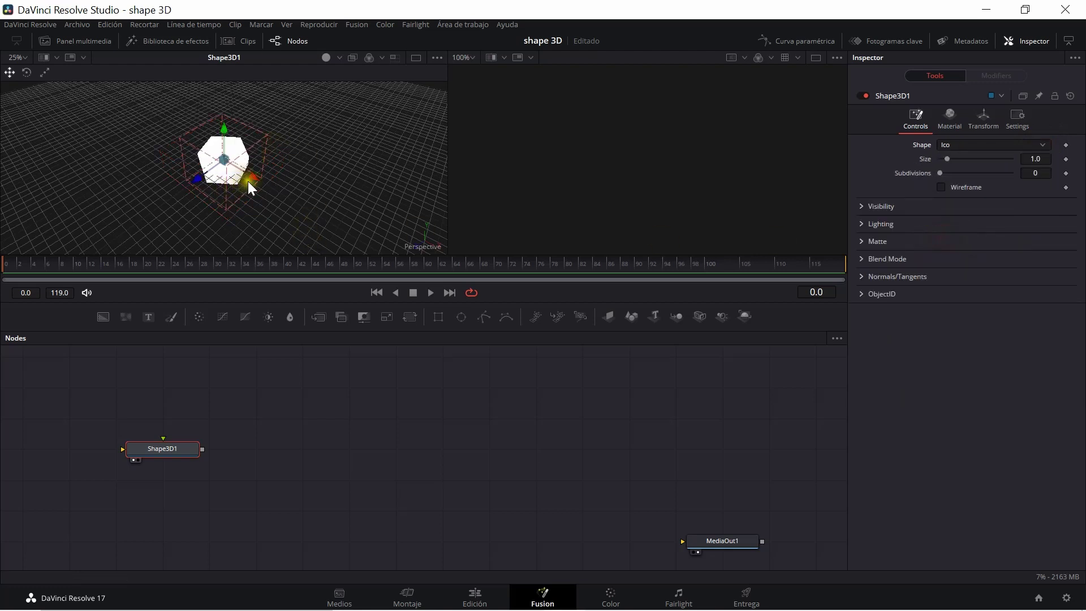
pyautogui.scroll(1, 248, 181)
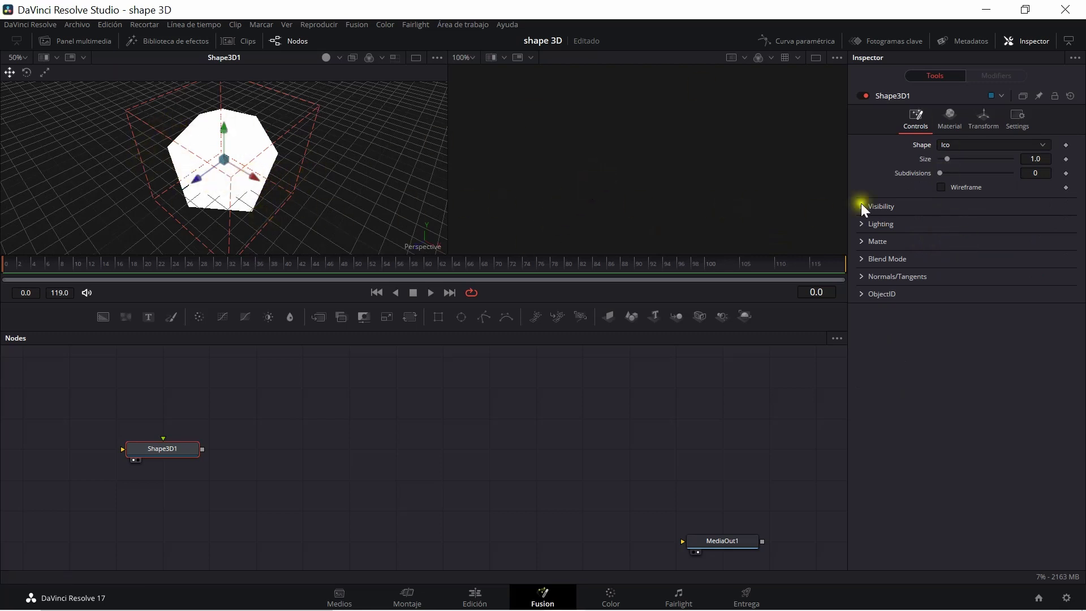
pyautogui.click(942, 187)
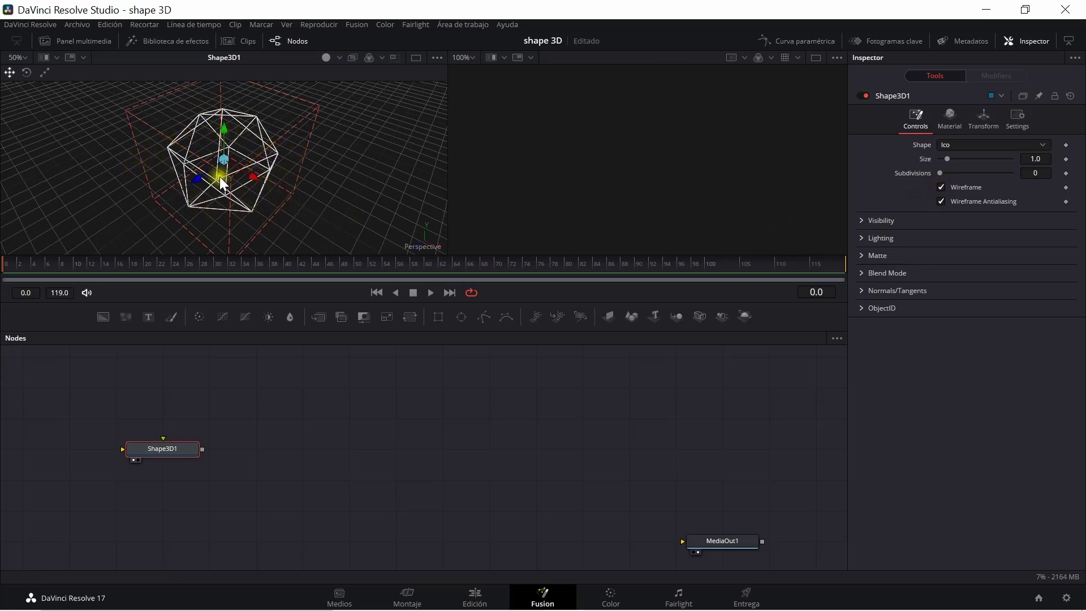
pyautogui.click(939, 187)
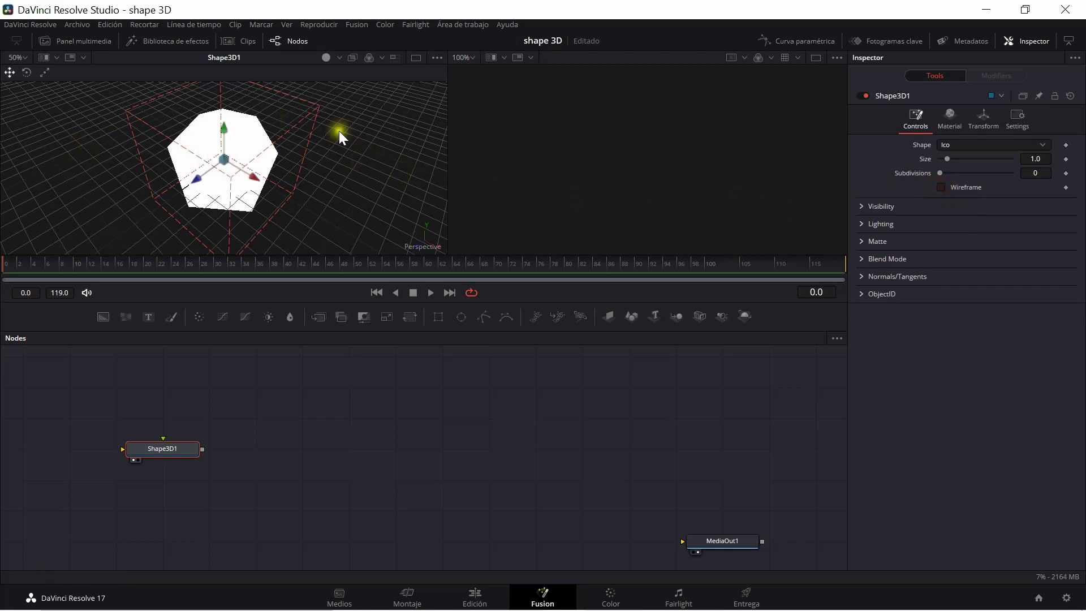
# Enable Lighting in the viewer's 3D options and toggle the Ico shape's wireframe on and back off.
pyautogui.rightClick(368, 135)
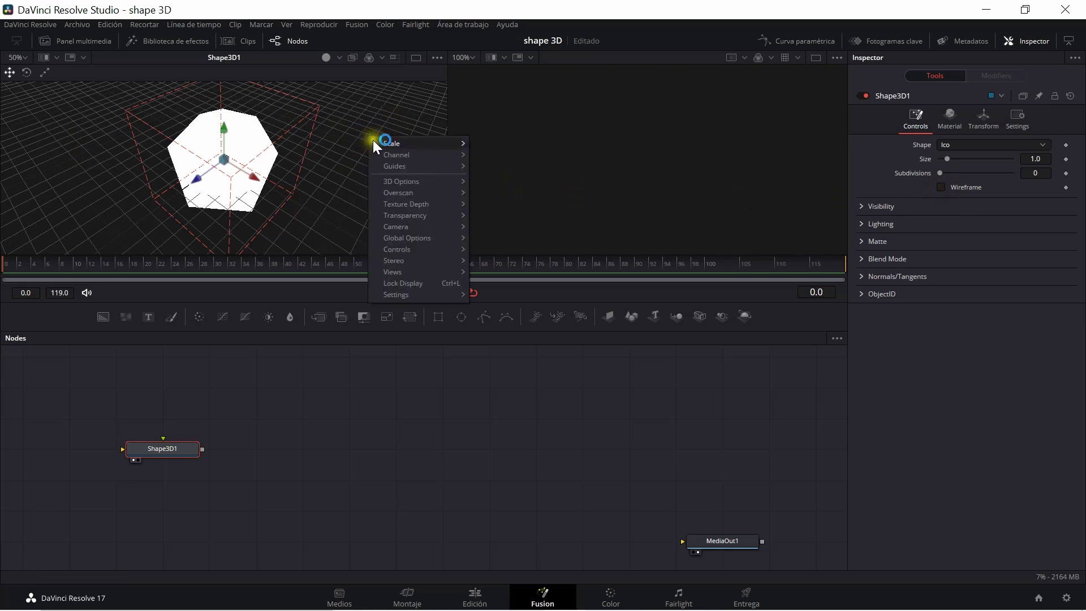
pyautogui.moveTo(394, 187)
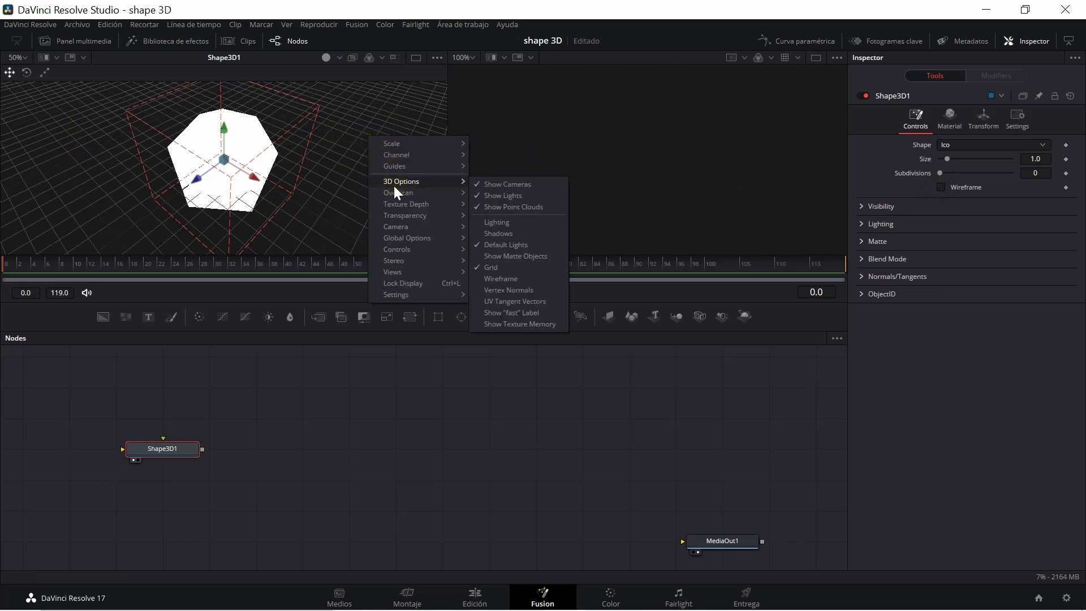
pyautogui.click(487, 223)
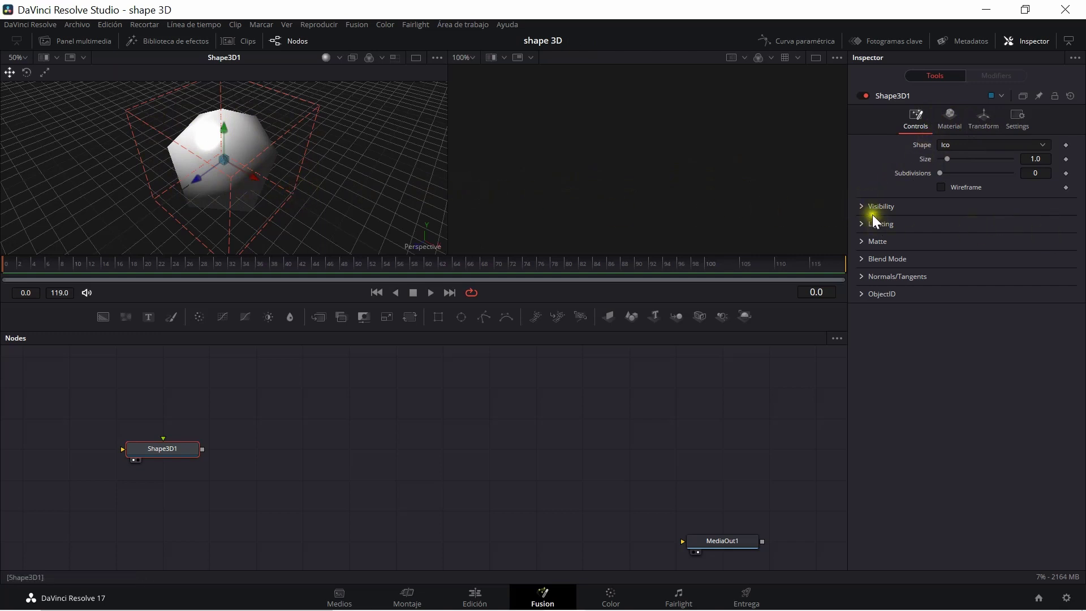
pyautogui.click(944, 186)
pyautogui.click(942, 186)
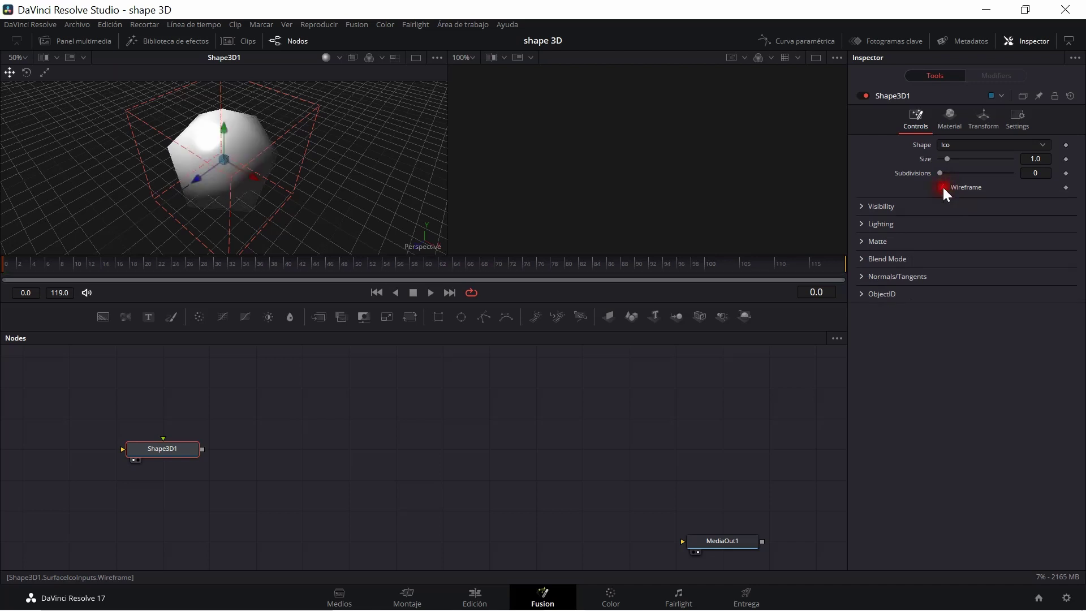
# Show the shape's Visibility settings and try culling the front and back faces, switching each option off again.
pyautogui.click(863, 207)
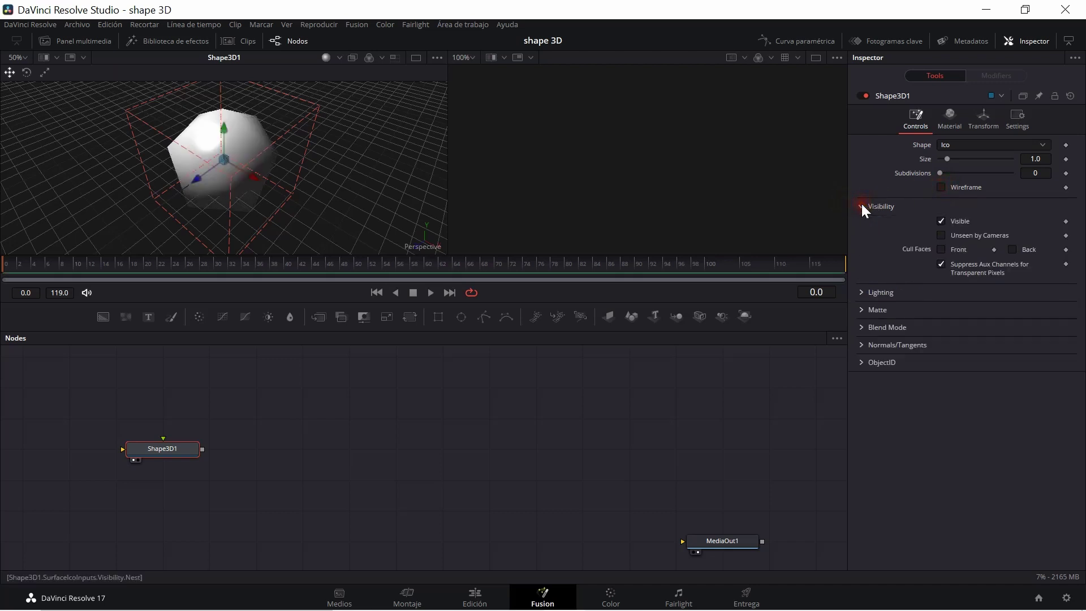
pyautogui.click(945, 248)
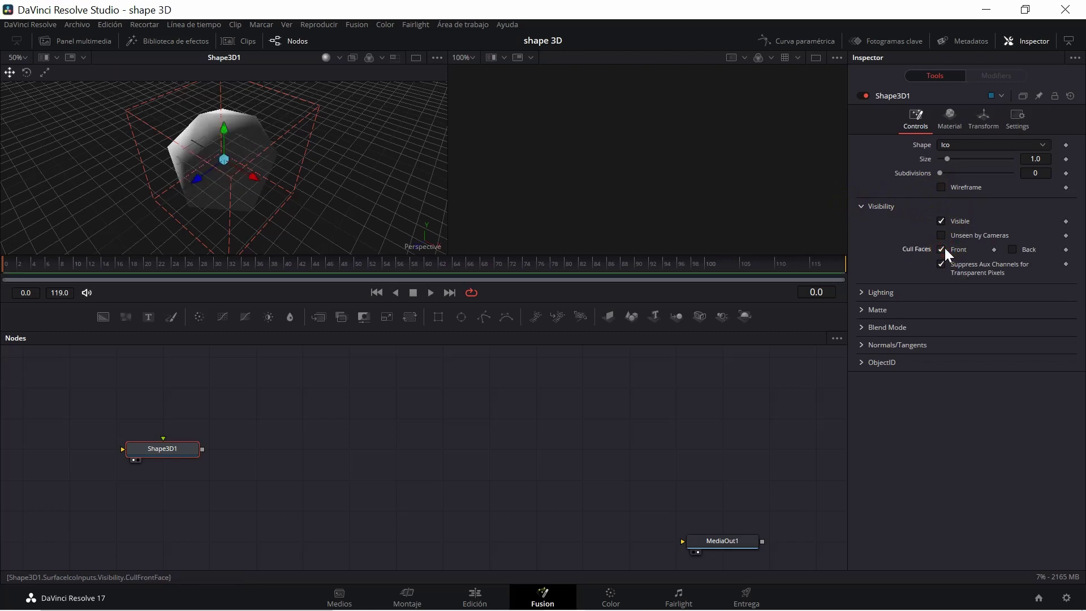
pyautogui.click(942, 249)
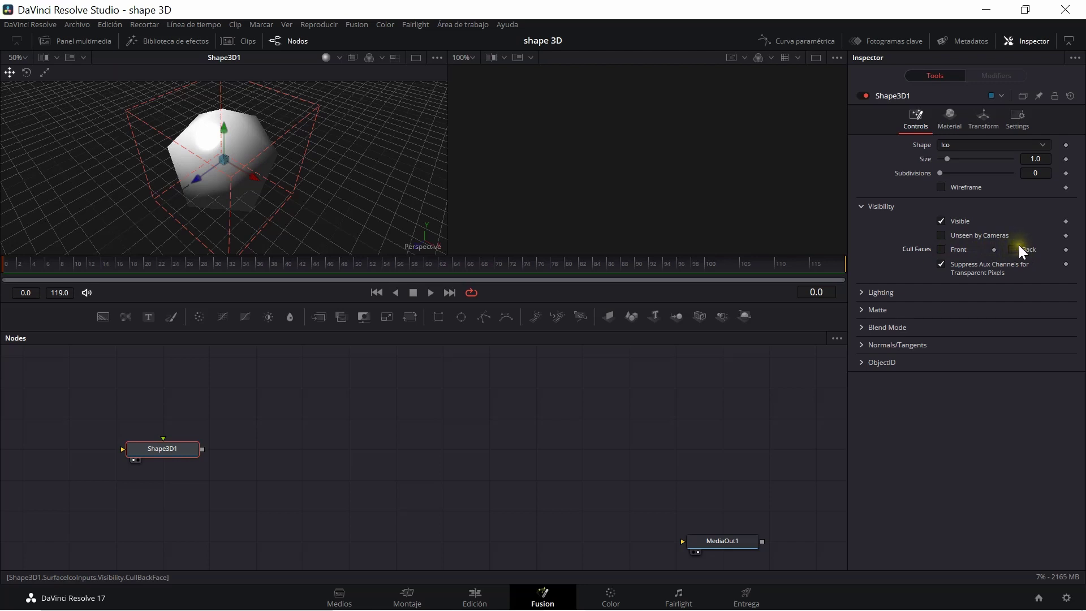
pyautogui.click(1016, 246)
pyautogui.click(1016, 247)
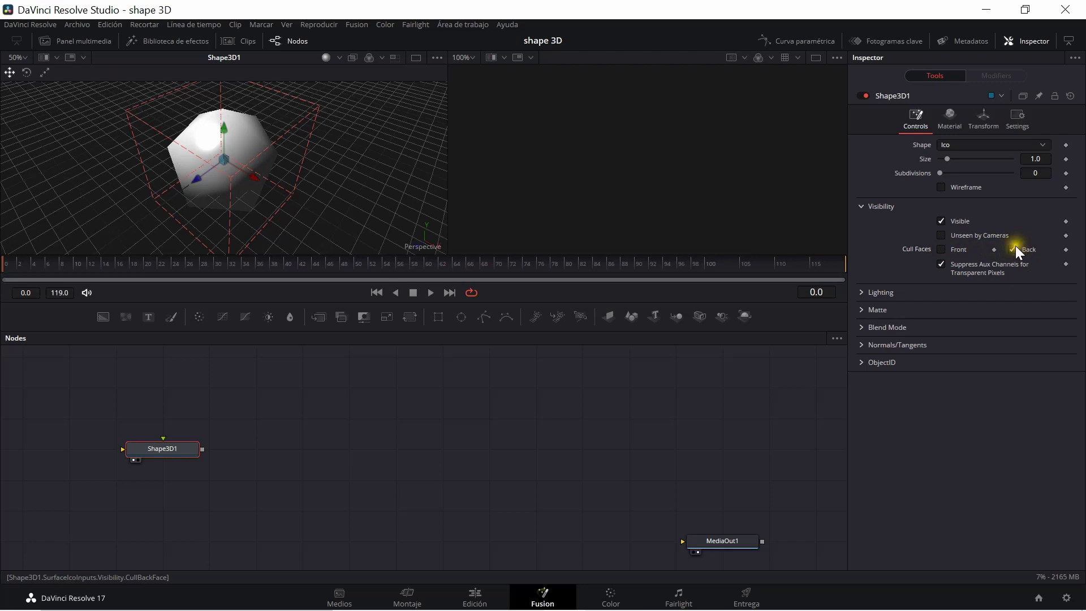
pyautogui.click(1016, 246)
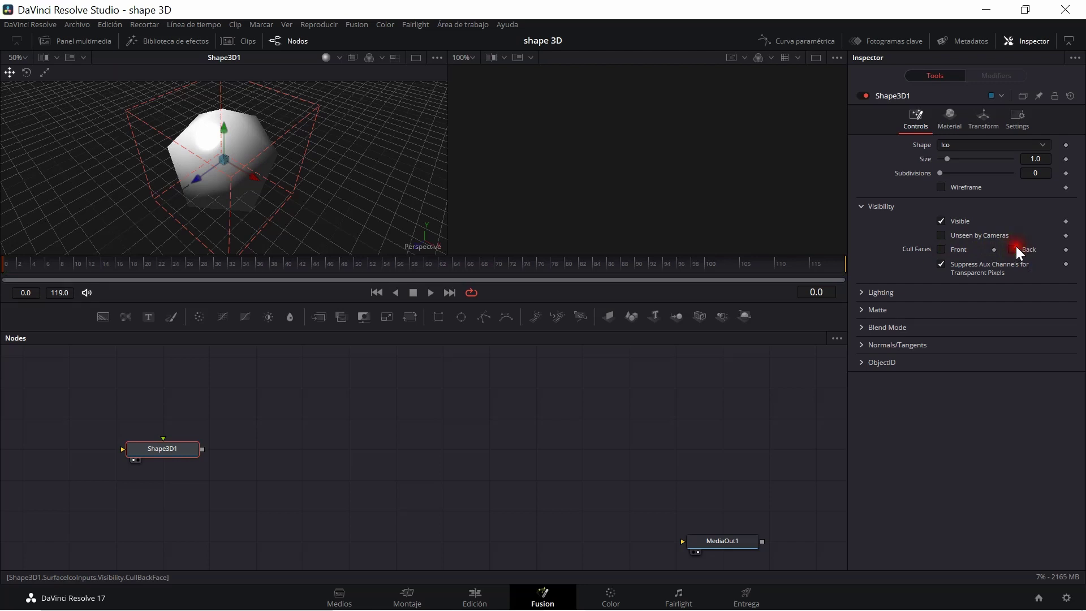
# Expand the shape's Lighting and Matte settings and enable Is Matte.
pyautogui.click(865, 290)
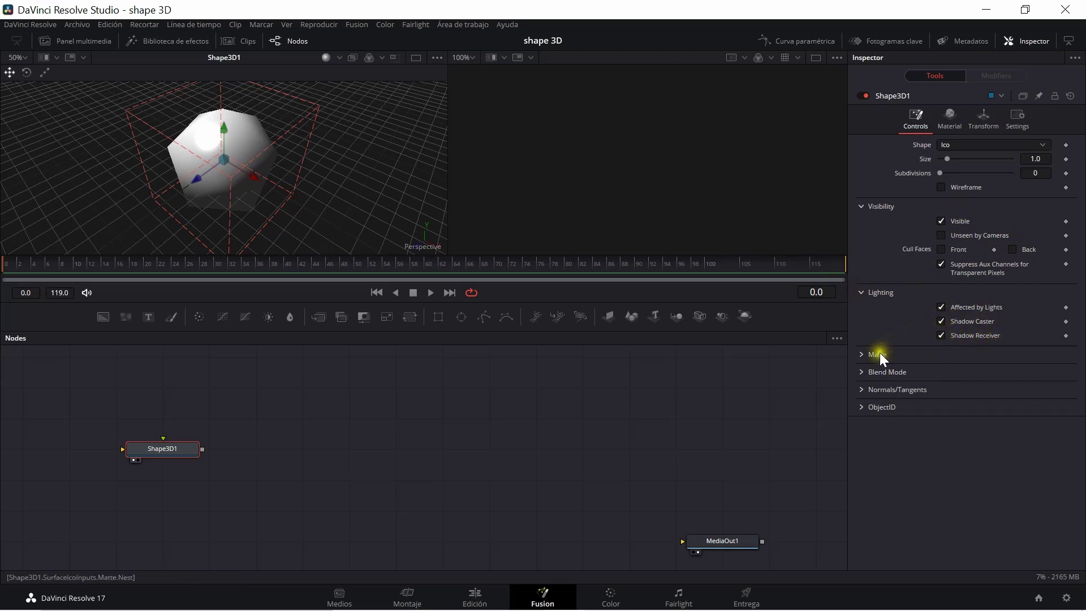
pyautogui.click(863, 356)
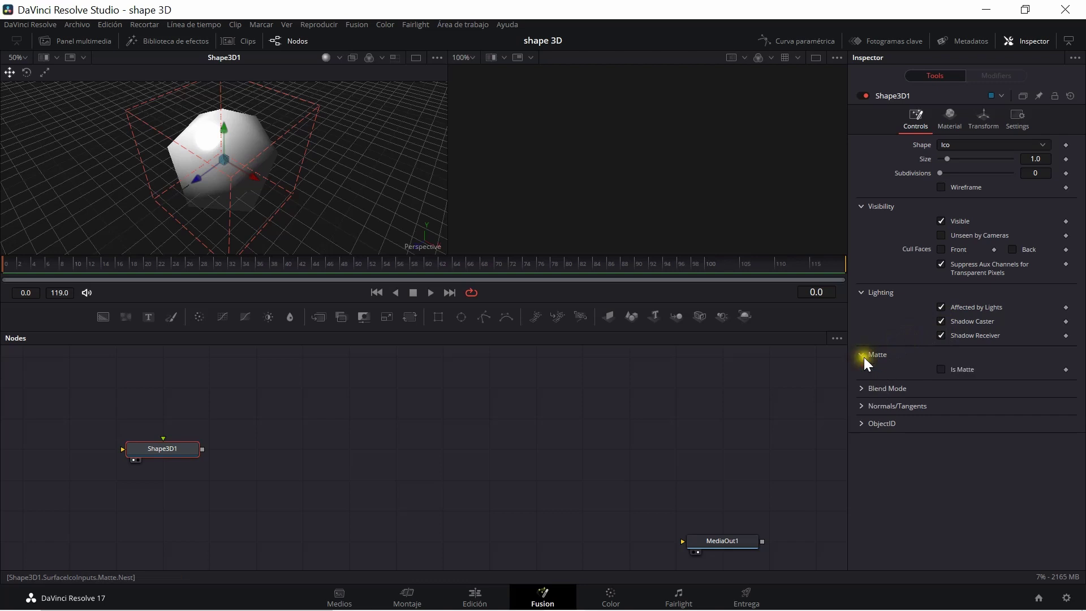
pyautogui.click(941, 371)
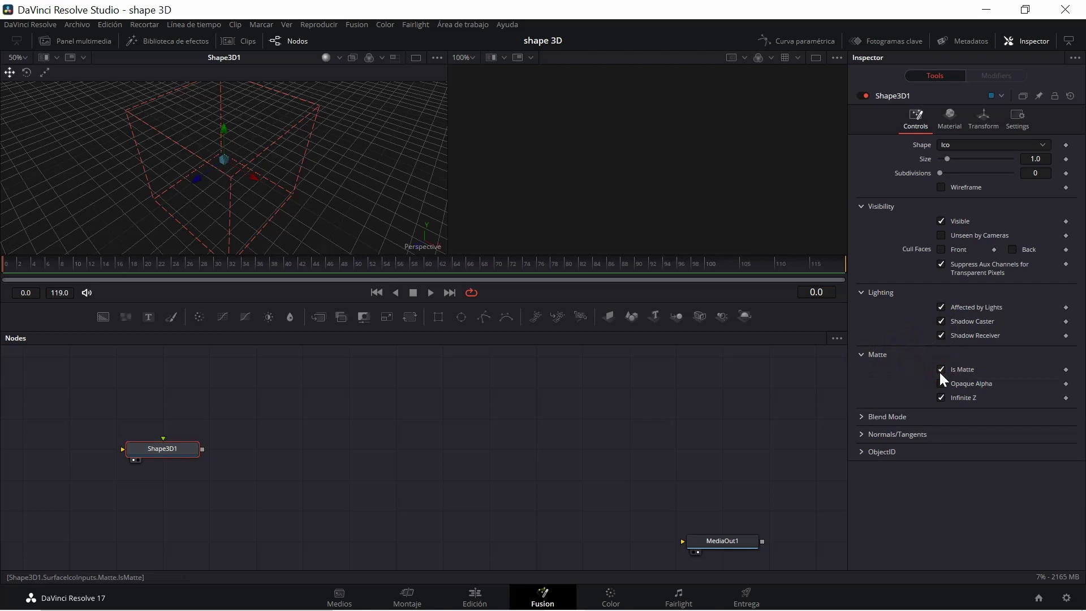
# Try the Opaque Alpha option in the shape's Matte settings, switch it off again, and disable Is Matte.
pyautogui.click(940, 384)
pyautogui.click(940, 384)
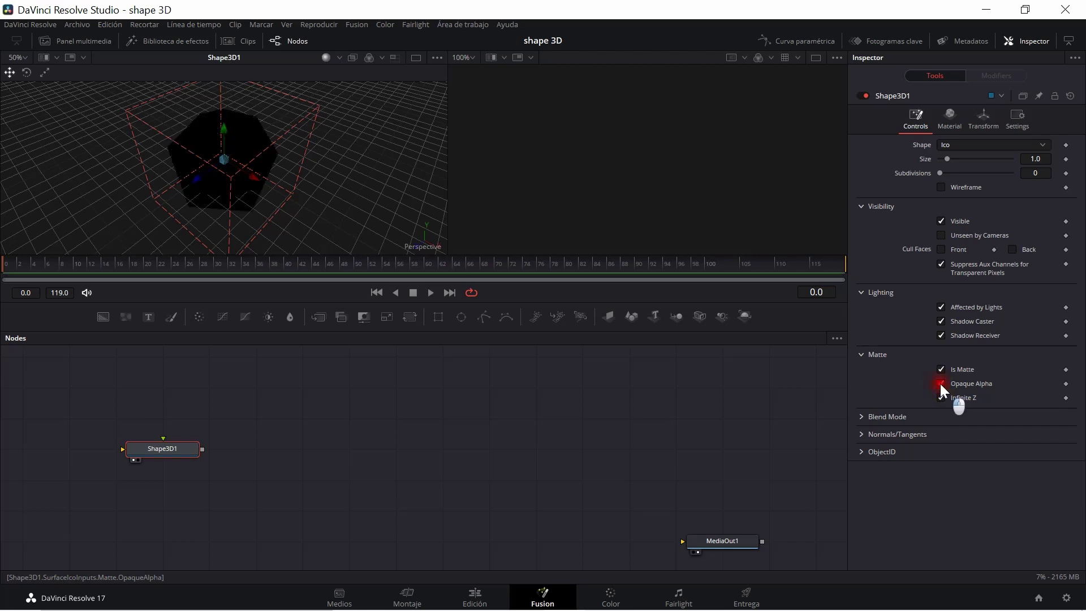
pyautogui.click(940, 384)
pyautogui.click(942, 366)
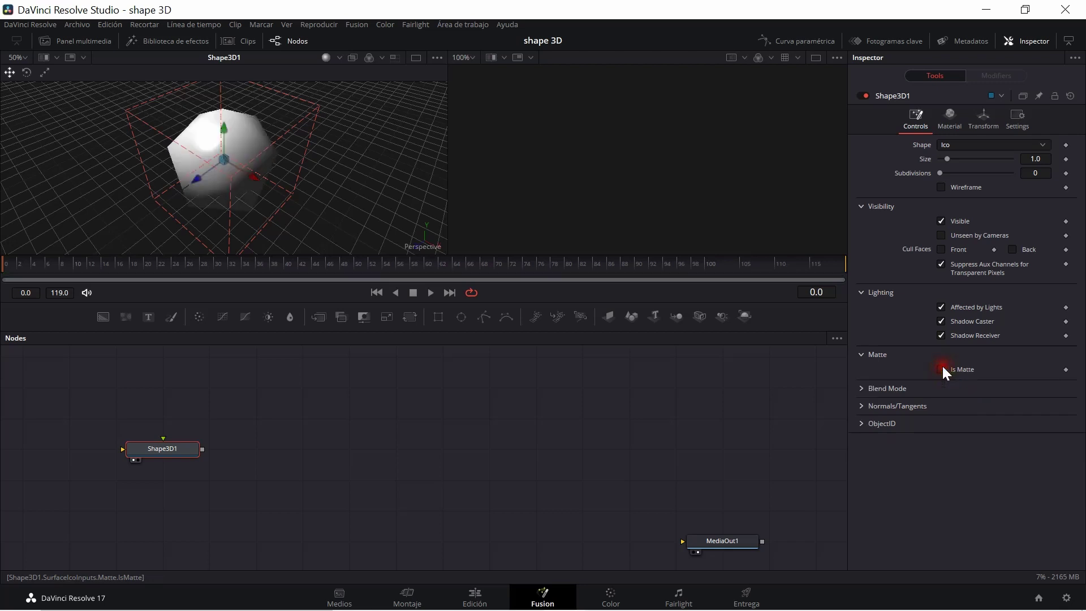
# Expand the Blend Mode and Normals/Tangents settings, and try displaying the shape's normals and tangents before hiding both again.
pyautogui.click(861, 386)
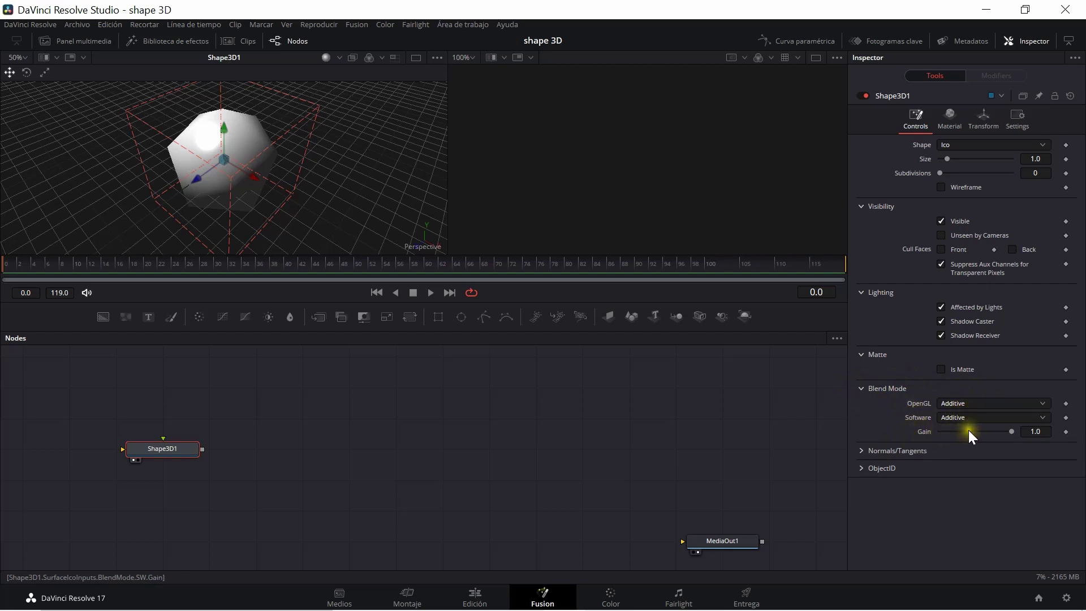
pyautogui.click(861, 451)
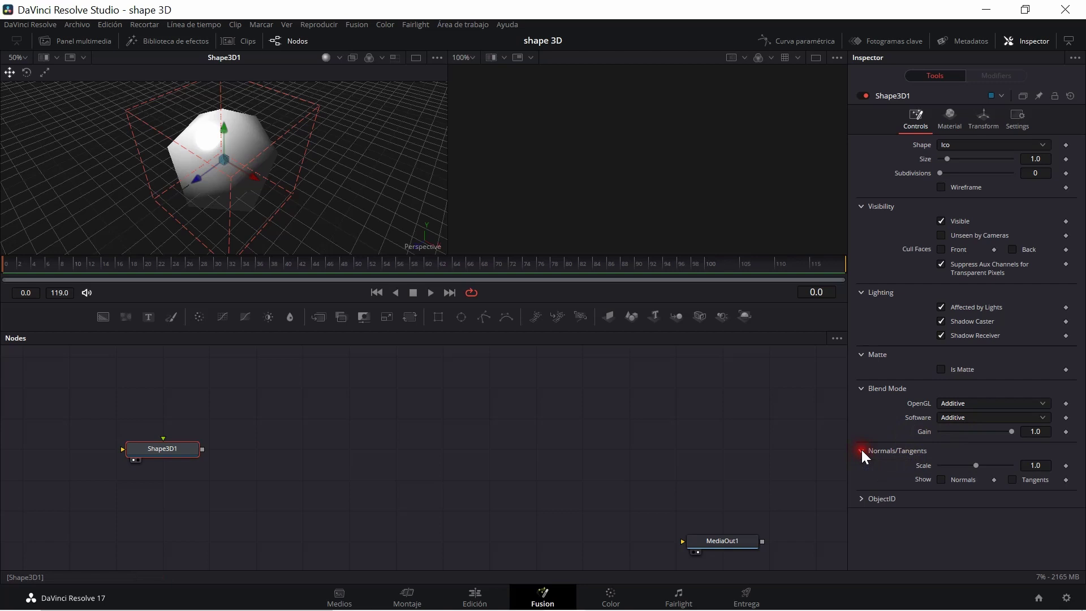
pyautogui.click(941, 480)
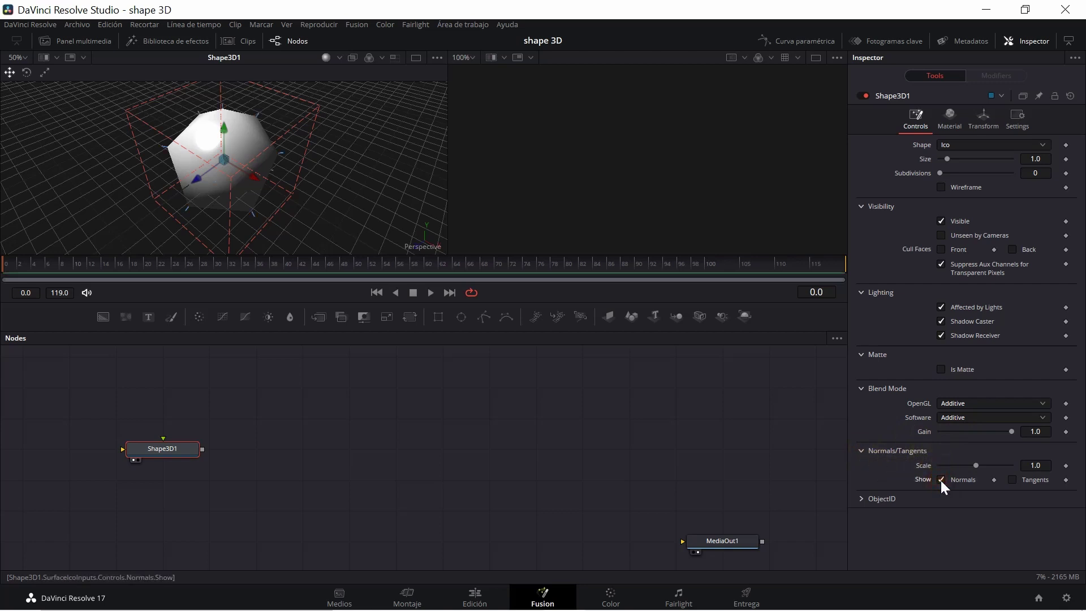
pyautogui.click(1012, 480)
pyautogui.click(1012, 480)
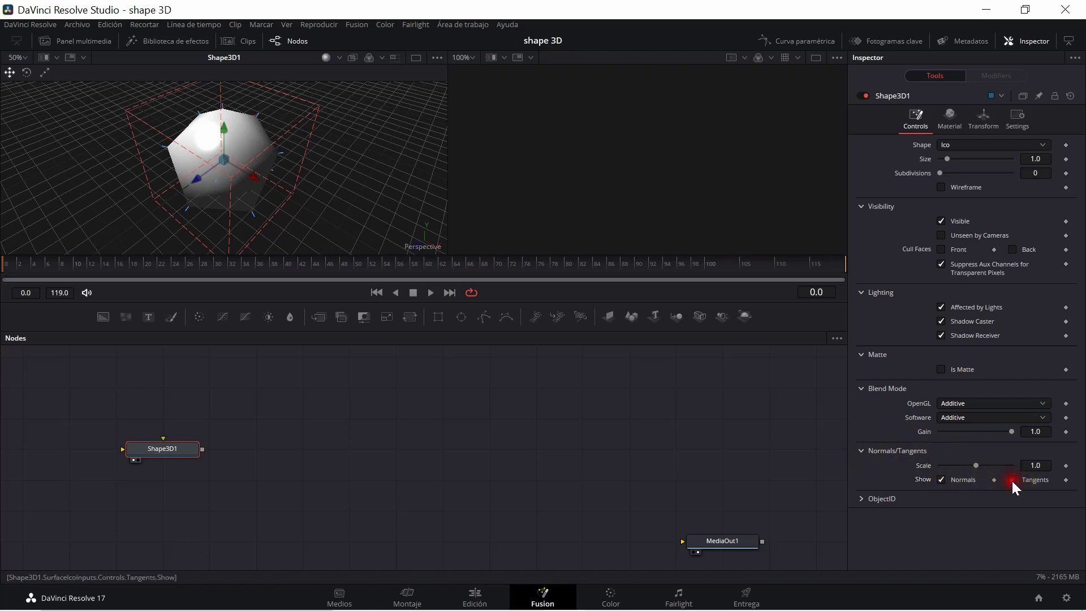
pyautogui.click(941, 479)
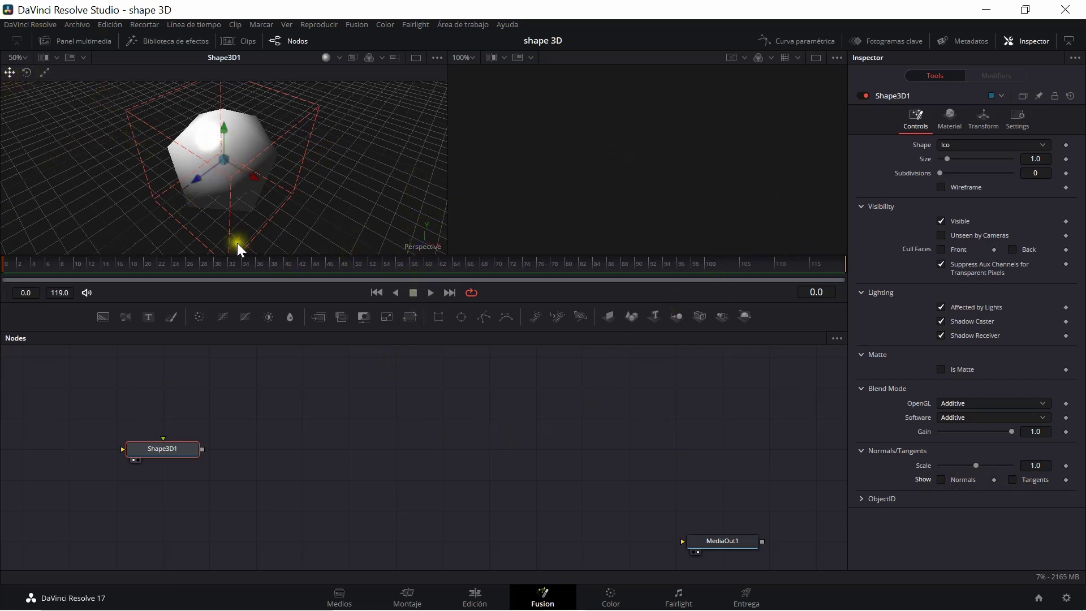
# Translate the shape to X -0.377, Y -0.348, Z -2.03 and rotate it to X -23.5, Y -23.5, Z 80.9.
pyautogui.click(975, 120)
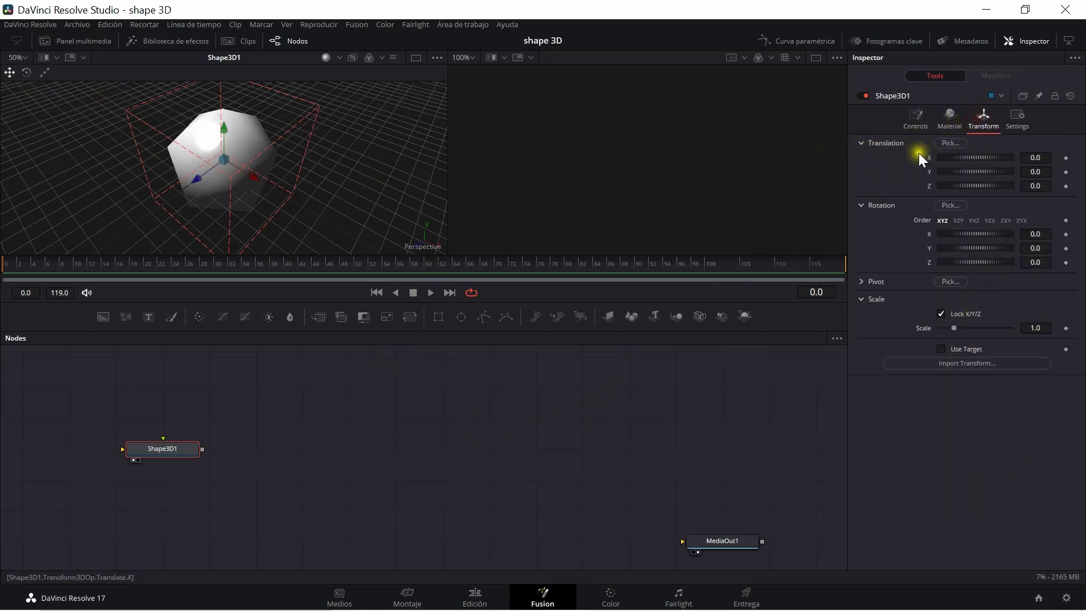
pyautogui.moveTo(976, 158)
pyautogui.mouseDown()
pyautogui.moveTo(952, 157)
pyautogui.moveTo(969, 157)
pyautogui.mouseUp()
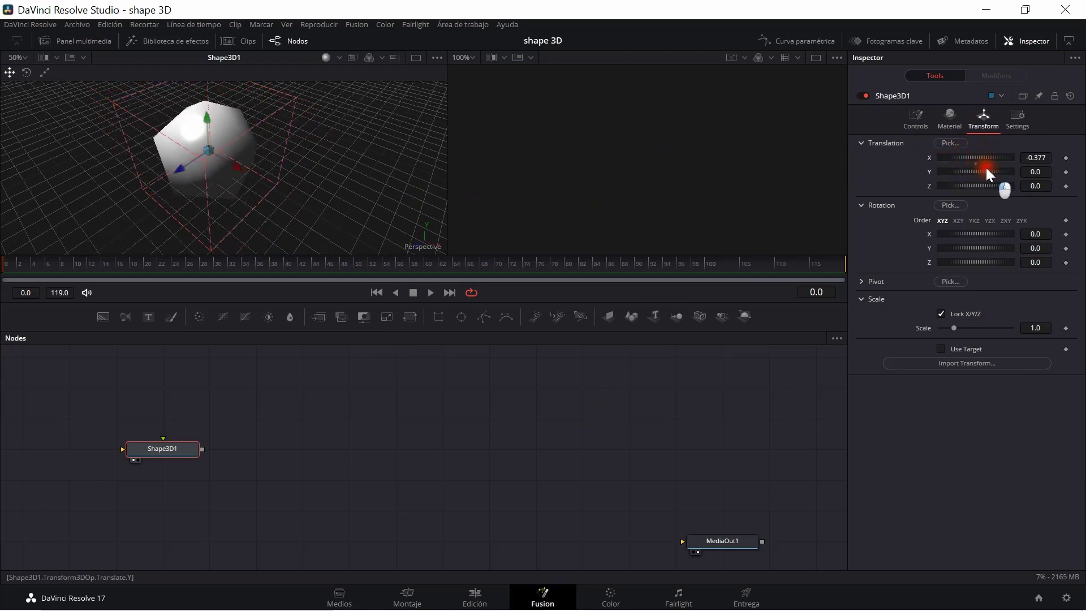
pyautogui.moveTo(987, 168)
pyautogui.mouseDown()
pyautogui.moveTo(957, 169)
pyautogui.moveTo(999, 169)
pyautogui.moveTo(959, 185)
pyautogui.moveTo(975, 177)
pyautogui.mouseUp()
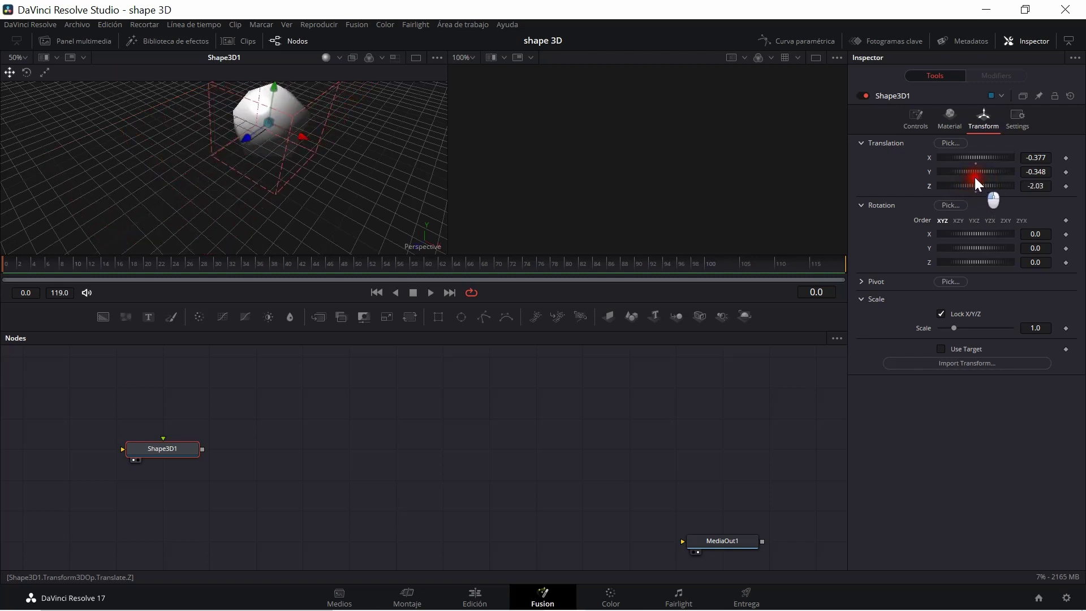
pyautogui.moveTo(972, 233); pyautogui.dragTo(976, 257)
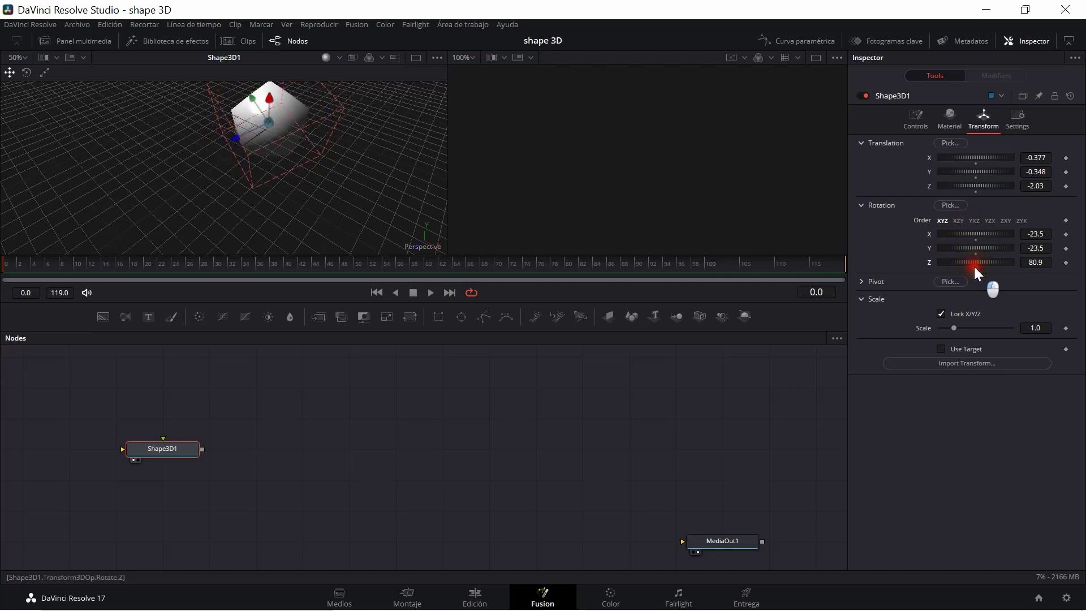
# Reset the shape's rotation and translation to 0.0 on all three axes.
pyautogui.doubleClick(975, 263)
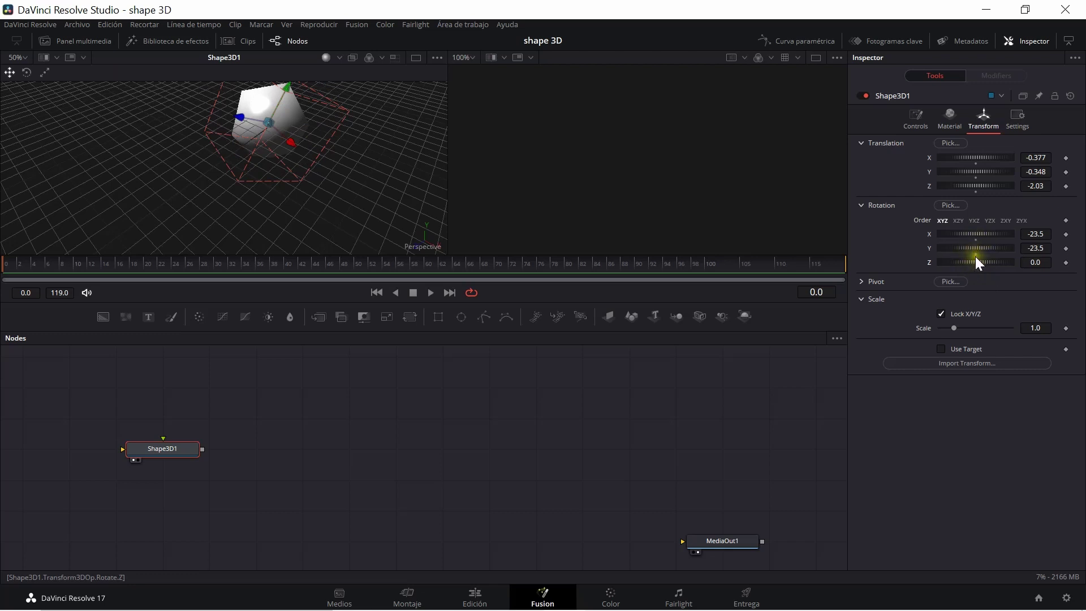
pyautogui.doubleClick(974, 253)
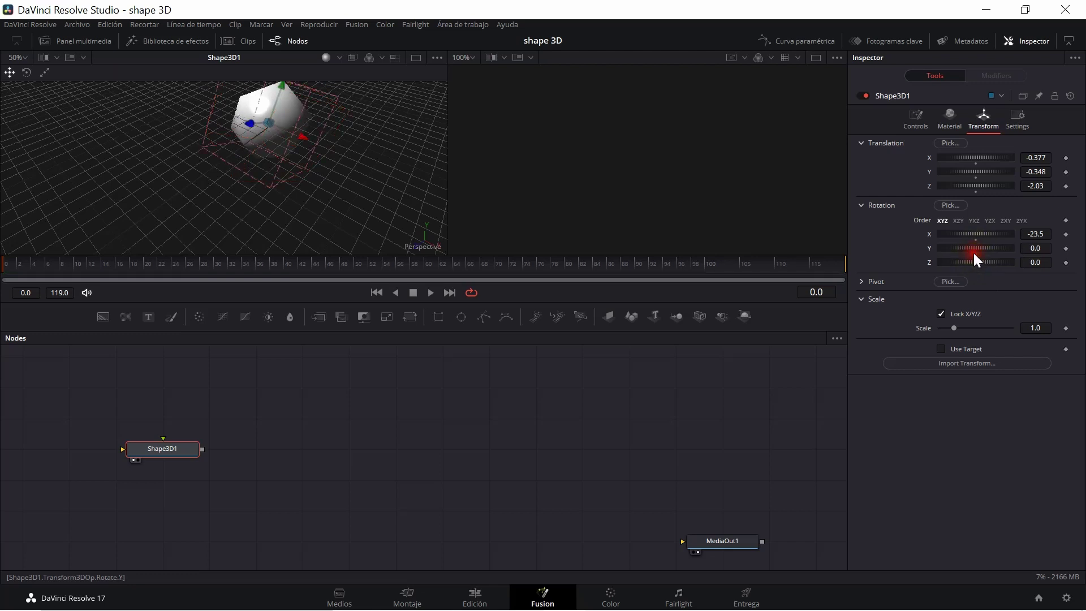
pyautogui.doubleClick(974, 240)
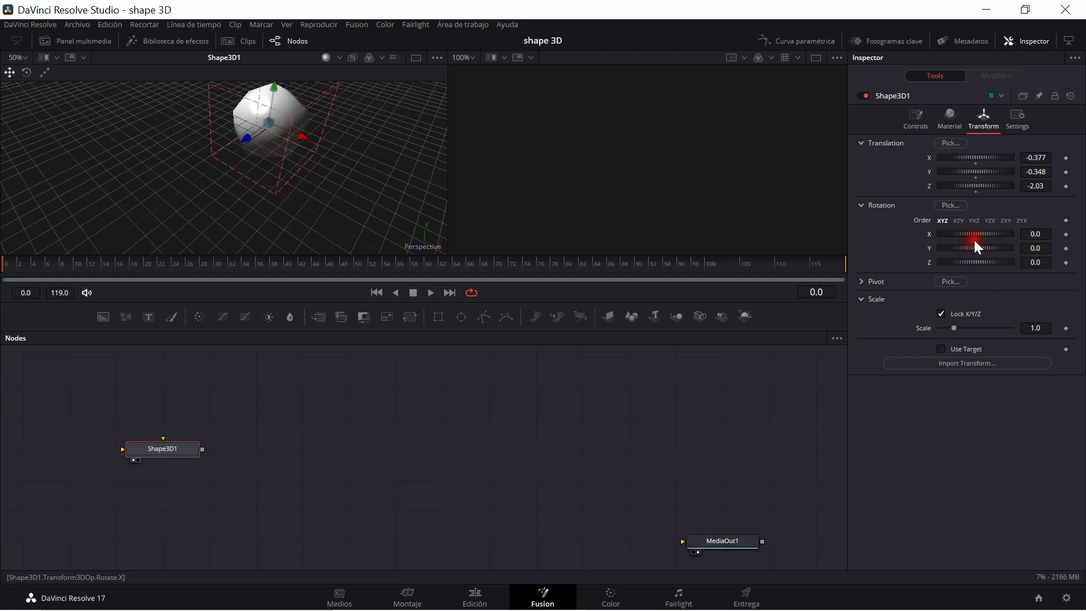
pyautogui.doubleClick(975, 189)
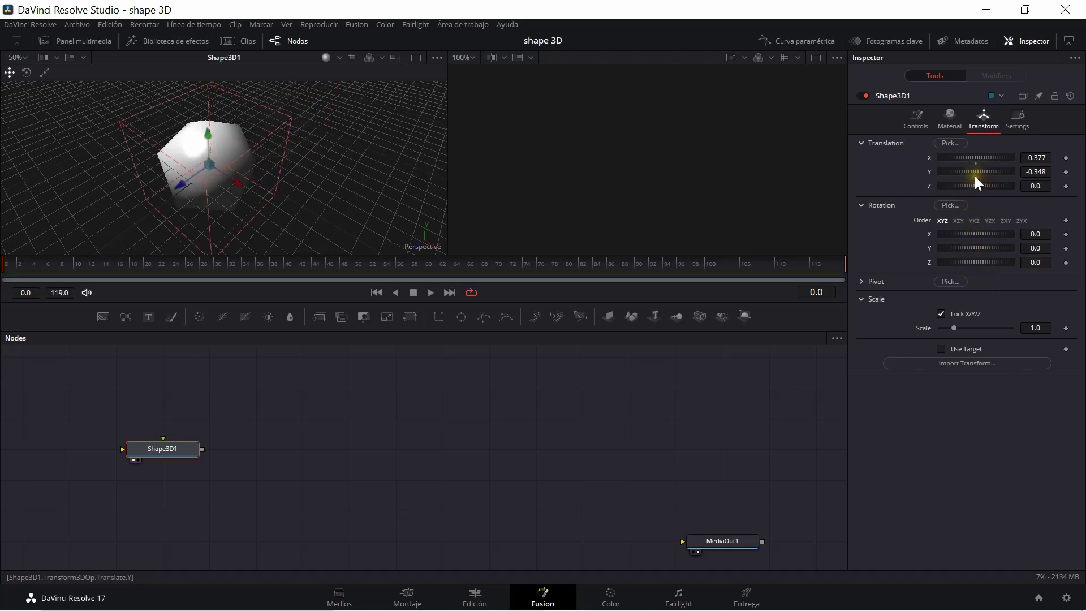
pyautogui.doubleClick(976, 176)
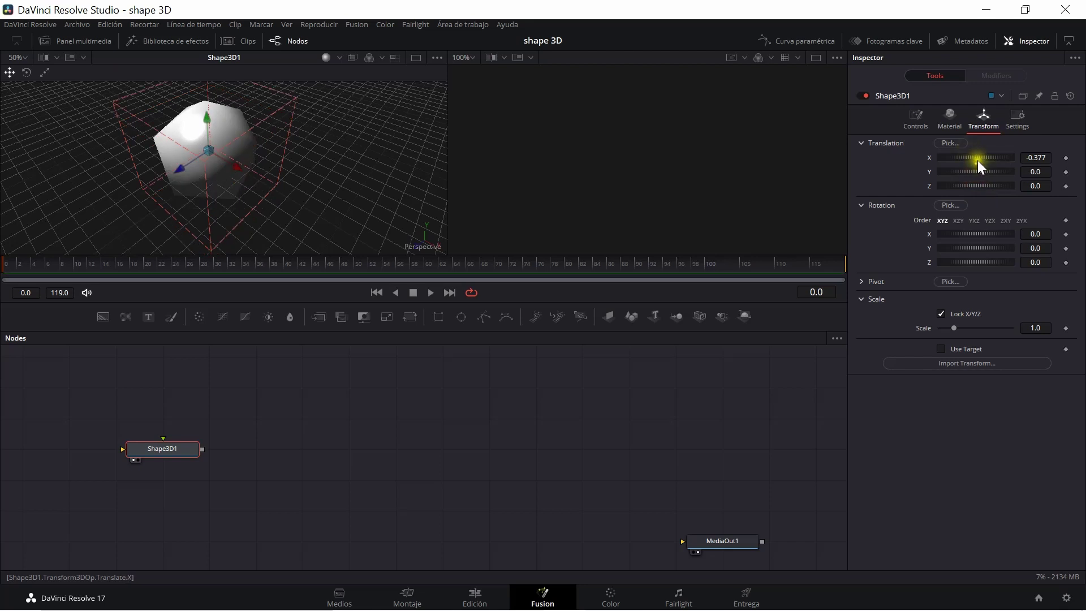
pyautogui.doubleClick(976, 162)
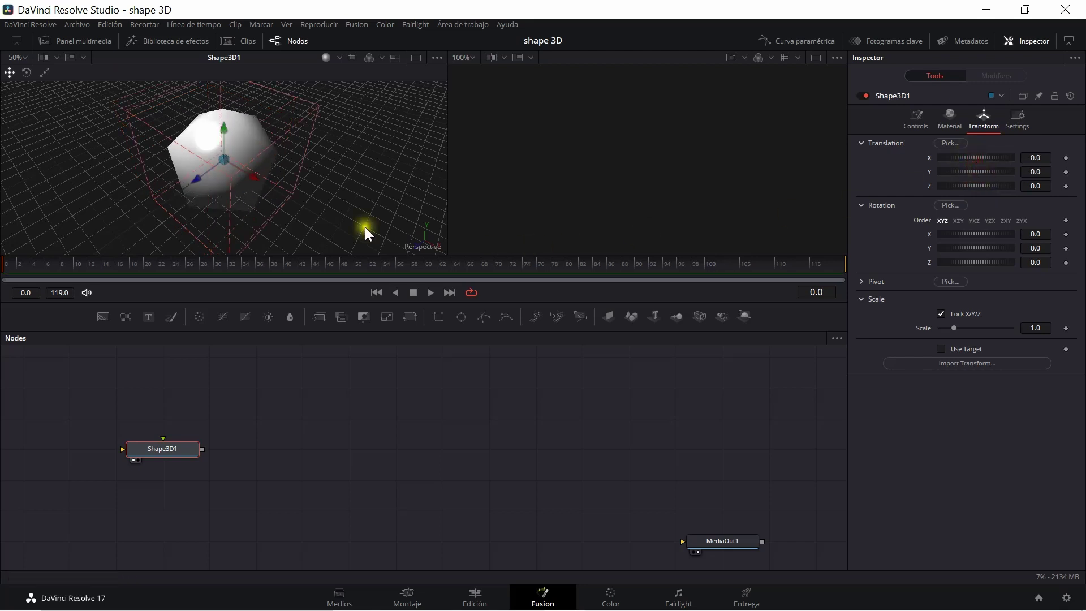
# Set the diffuse color of the Ico shape's material to green (#00aa00).
pyautogui.scroll(-2, 279, 165)
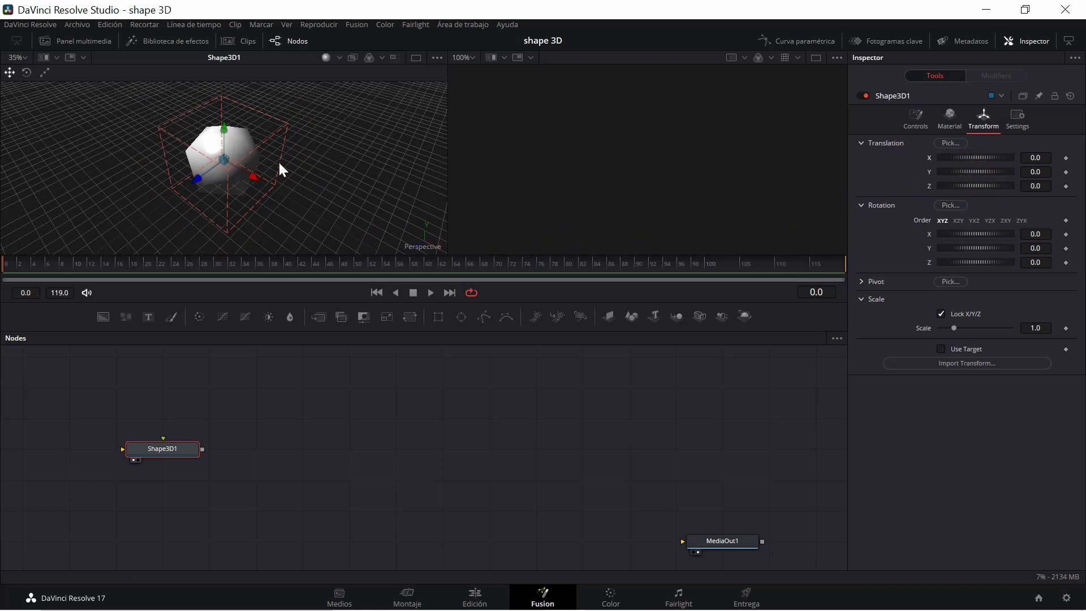
pyautogui.scroll(2, 279, 164)
pyautogui.scroll(-1, 280, 164)
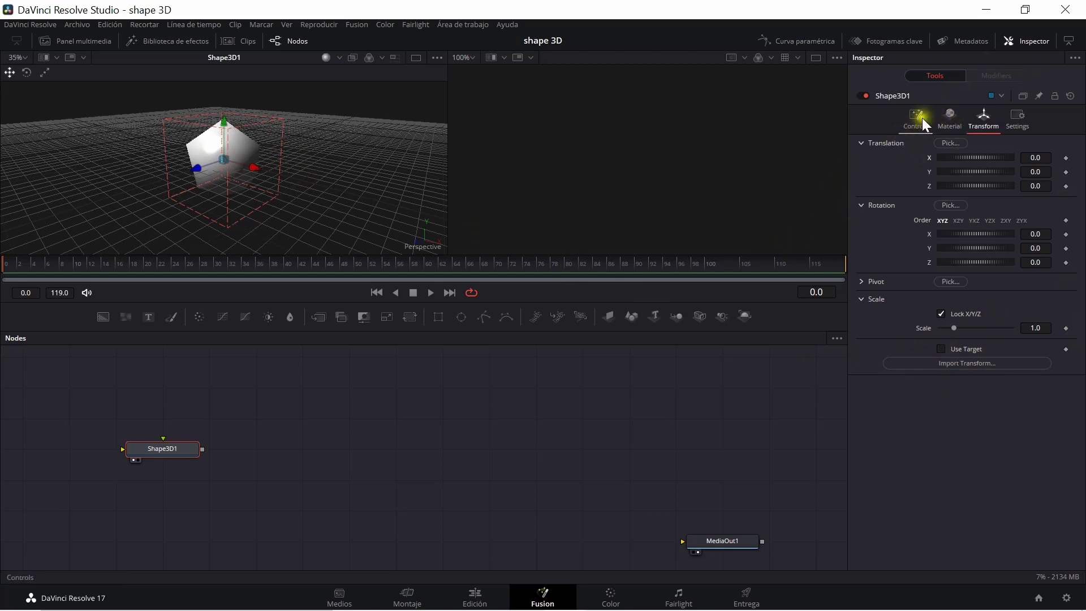
pyautogui.click(943, 118)
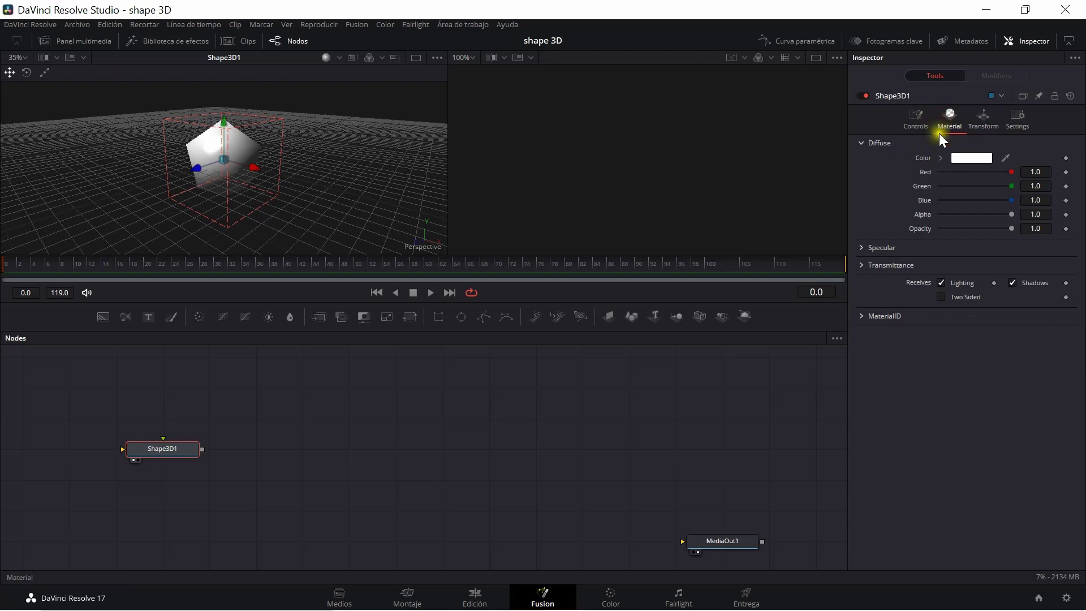
pyautogui.click(982, 158)
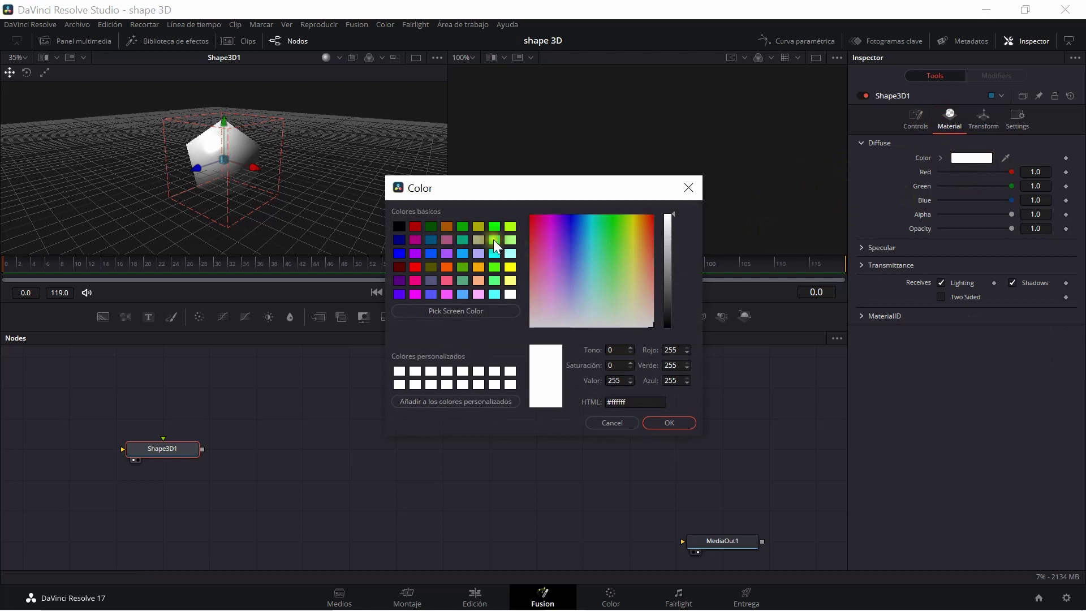
pyautogui.click(461, 227)
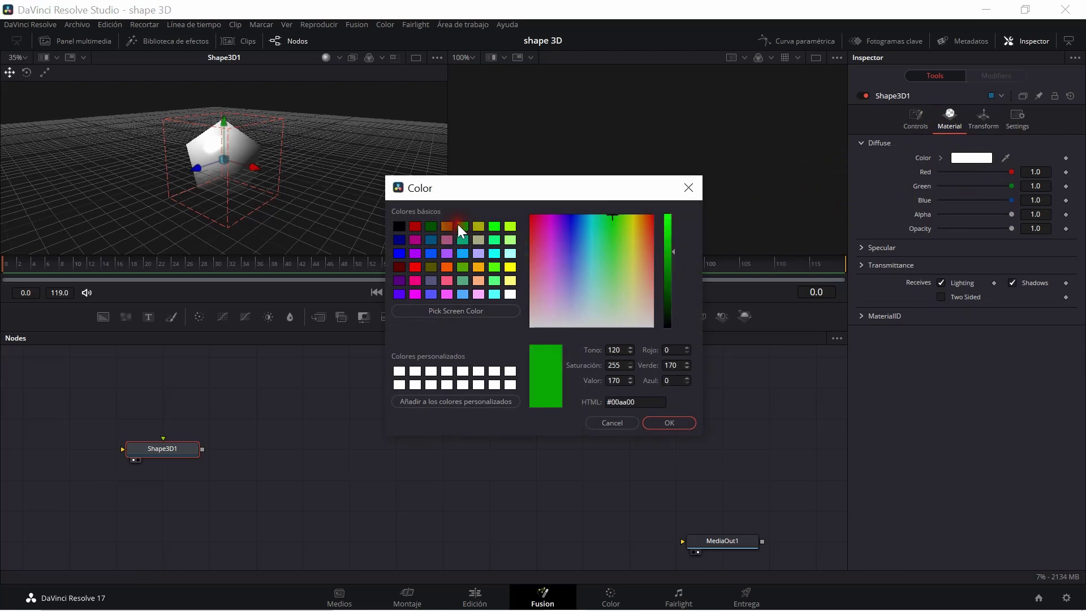
pyautogui.click(683, 421)
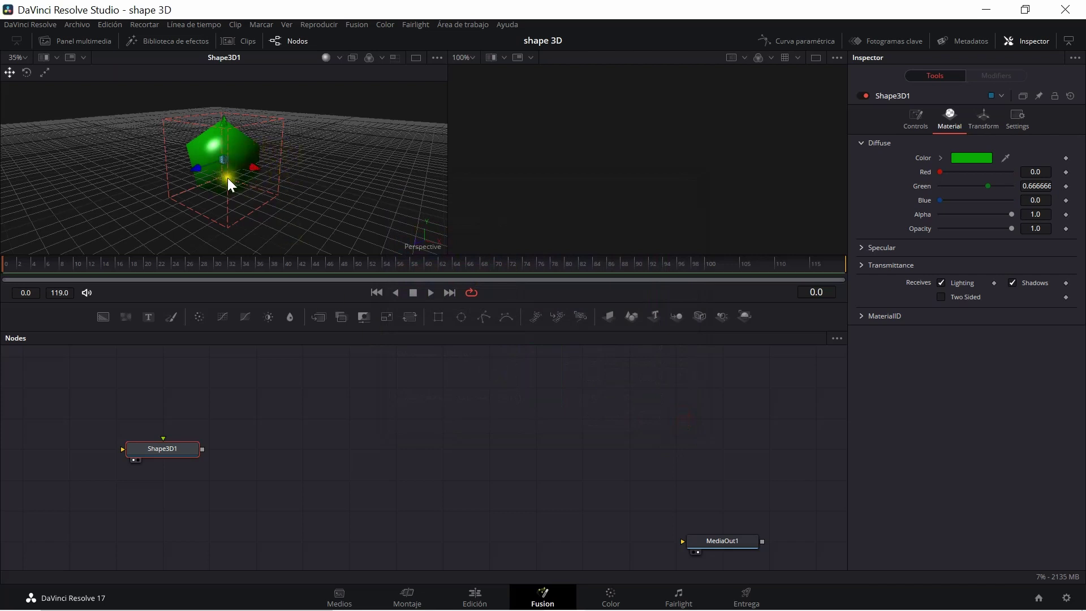
# Try dark red (#550000) and light blue (#55aaff) as the diffuse color of the shape's material.
pyautogui.click(969, 155)
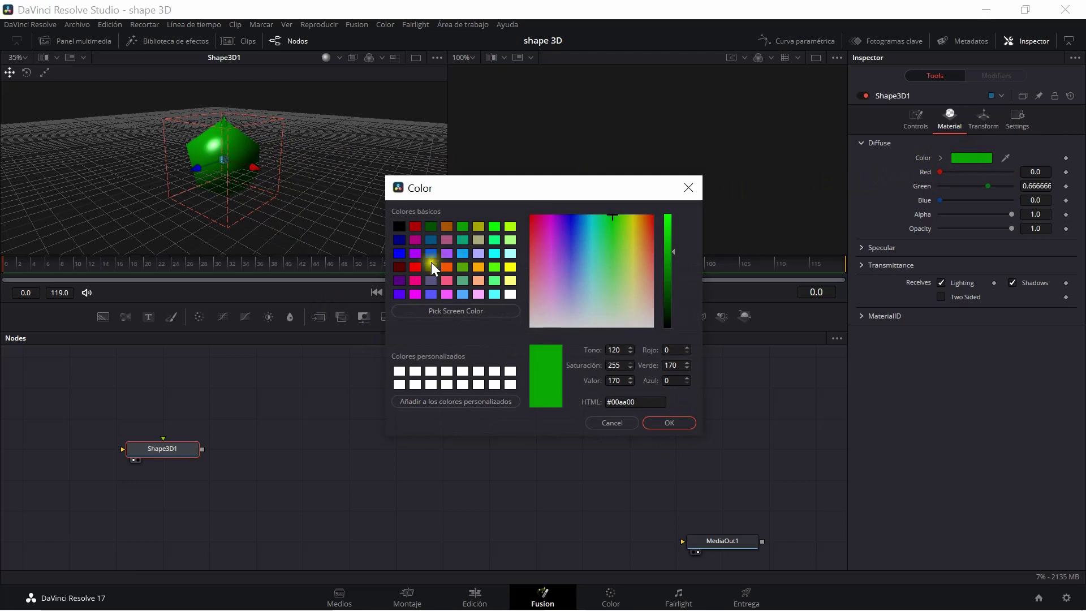
pyautogui.click(401, 267)
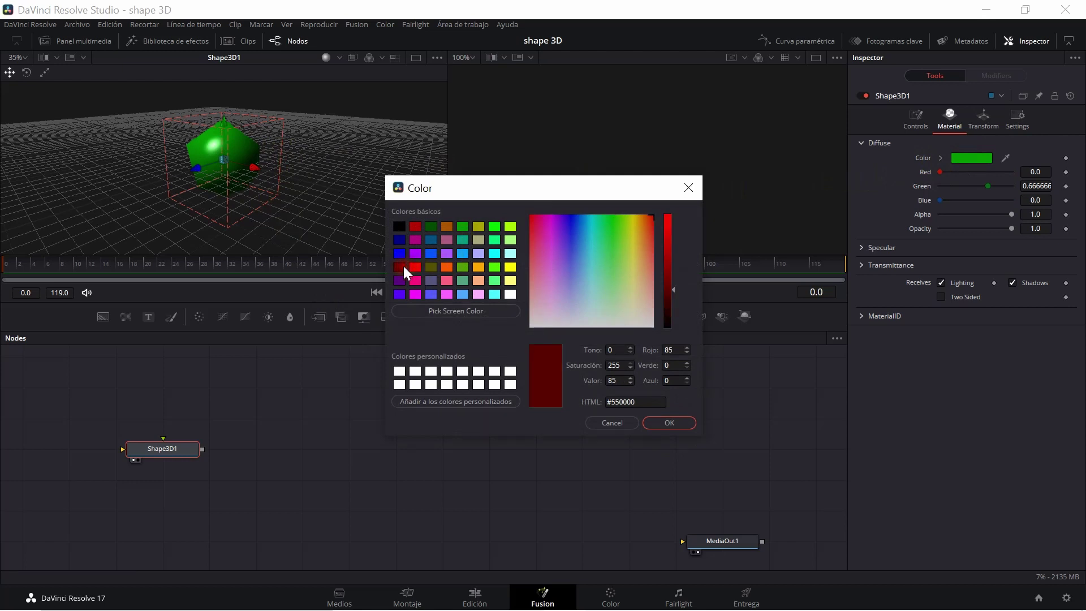
pyautogui.click(675, 422)
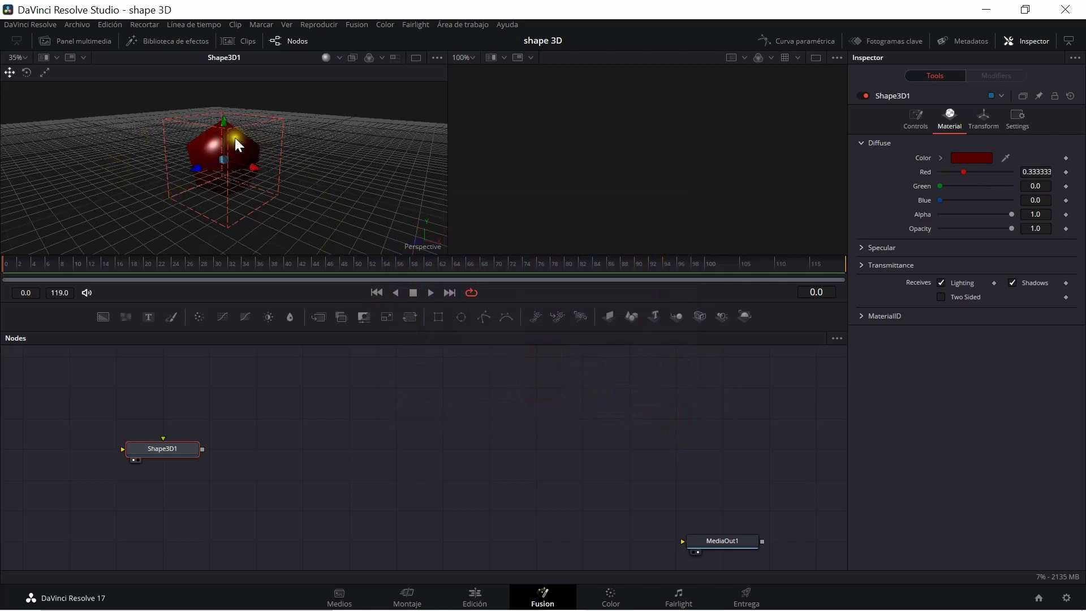
pyautogui.click(975, 156)
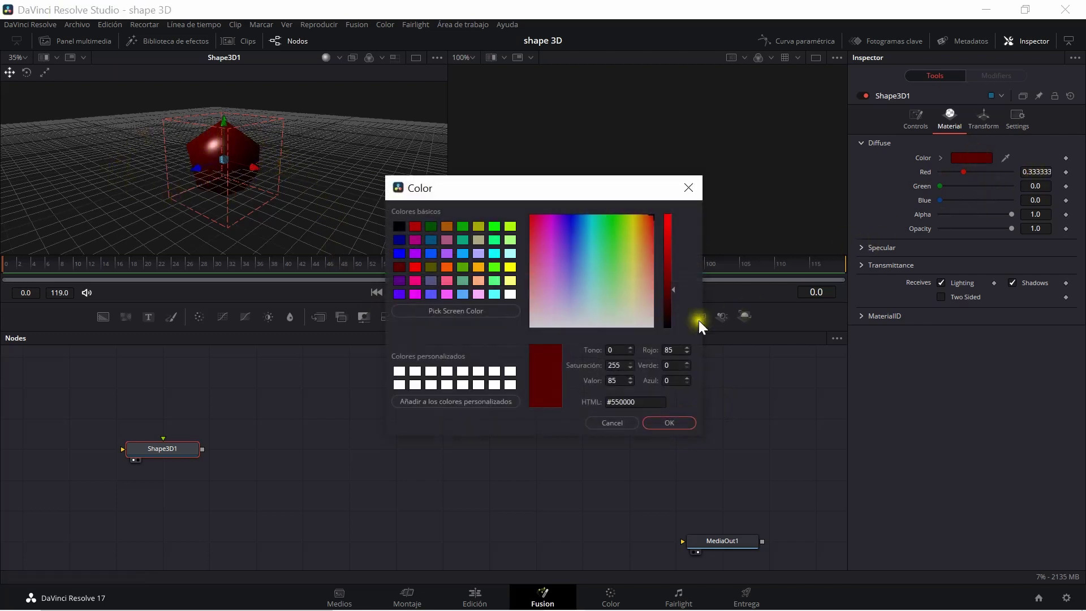
pyautogui.click(466, 292)
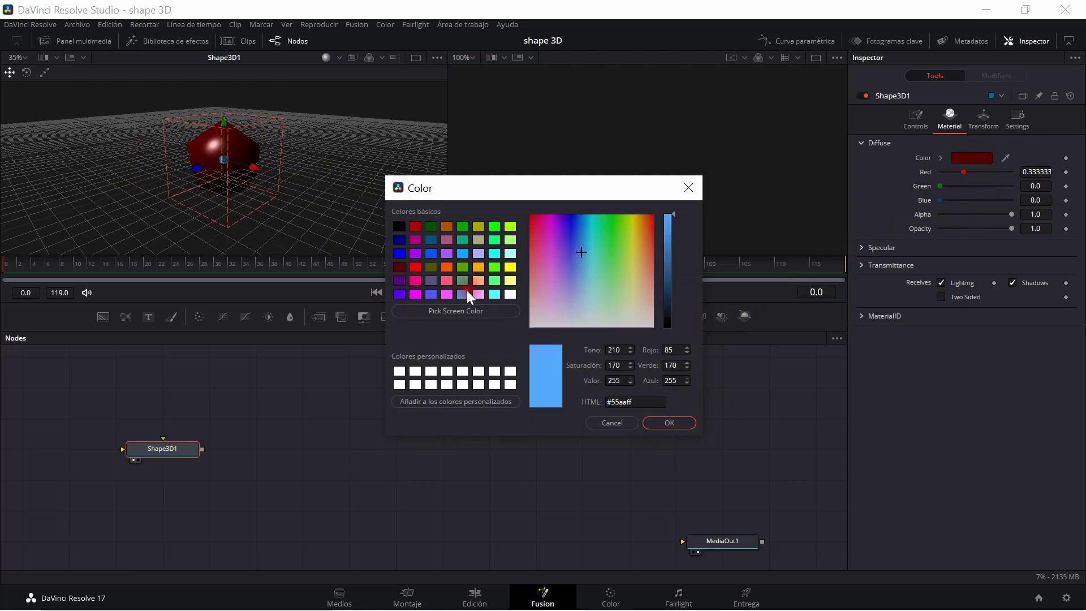
pyautogui.click(669, 423)
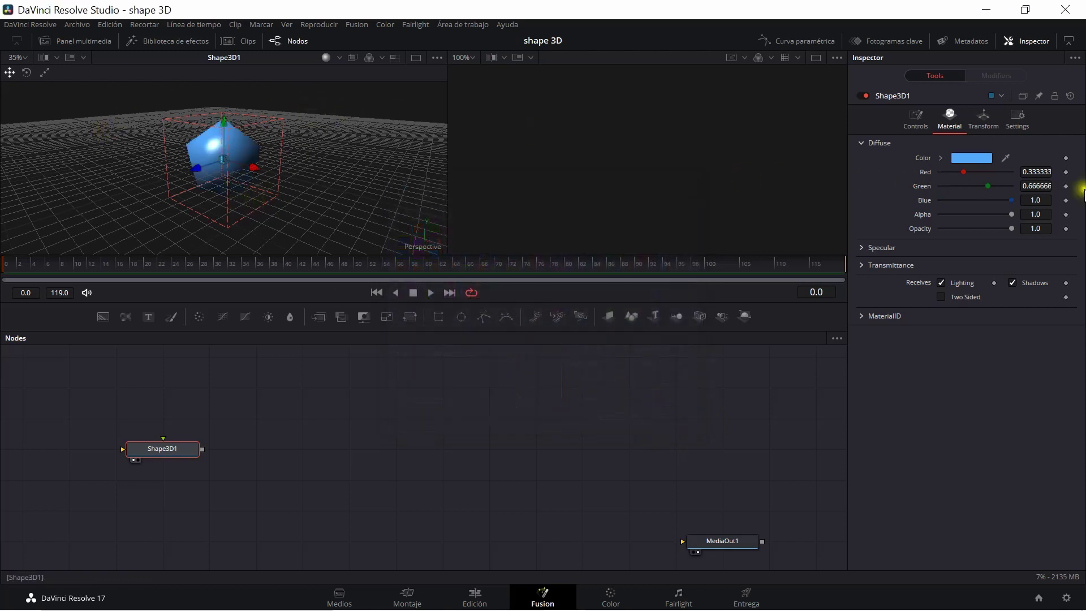
# Set the material's diffuse color to bright red (#ff0000).
pyautogui.click(971, 157)
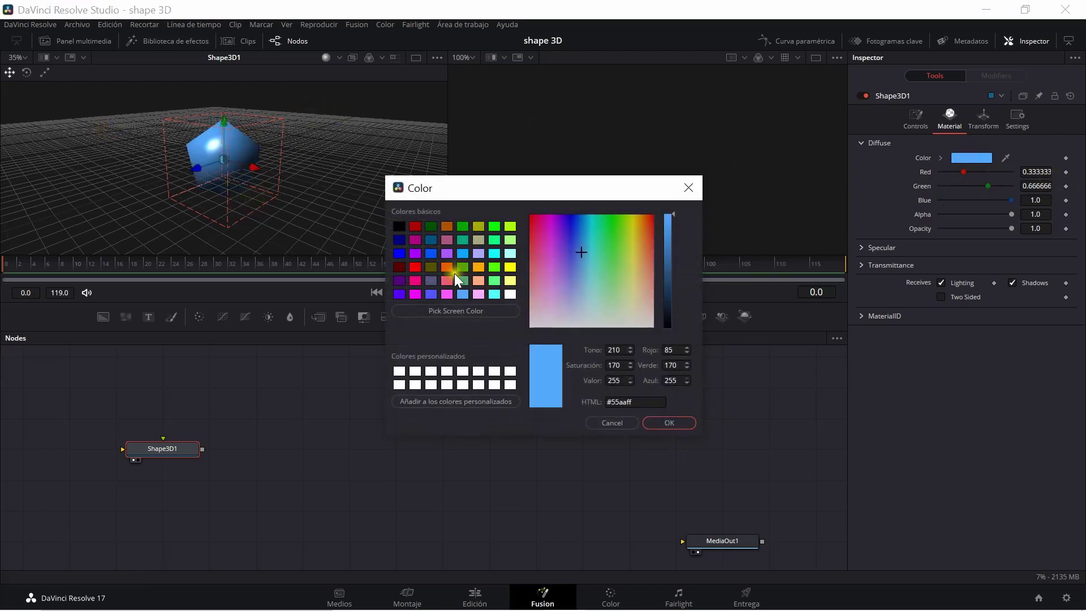
pyautogui.click(418, 270)
pyautogui.click(616, 397)
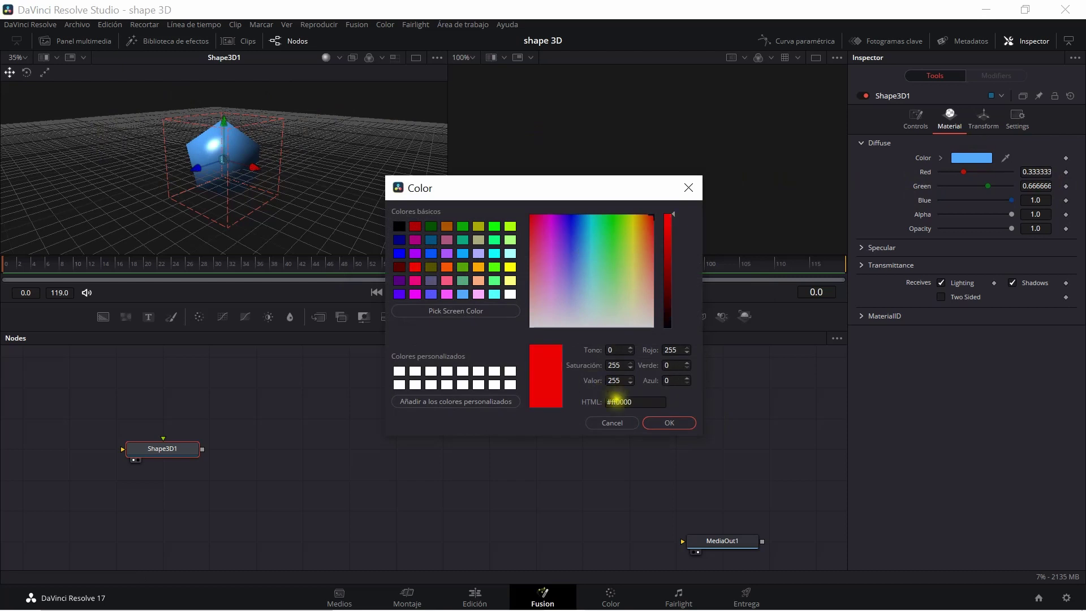
pyautogui.click(657, 422)
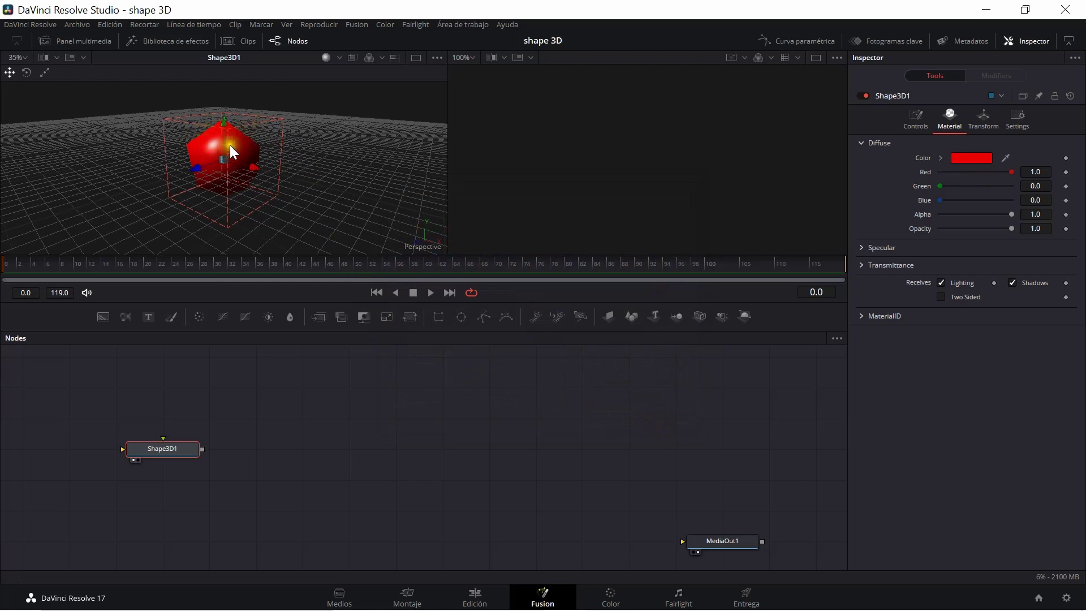
# Expand the material's Specular settings and view the specular color choices, keeping white (#ffffff).
pyautogui.click(860, 247)
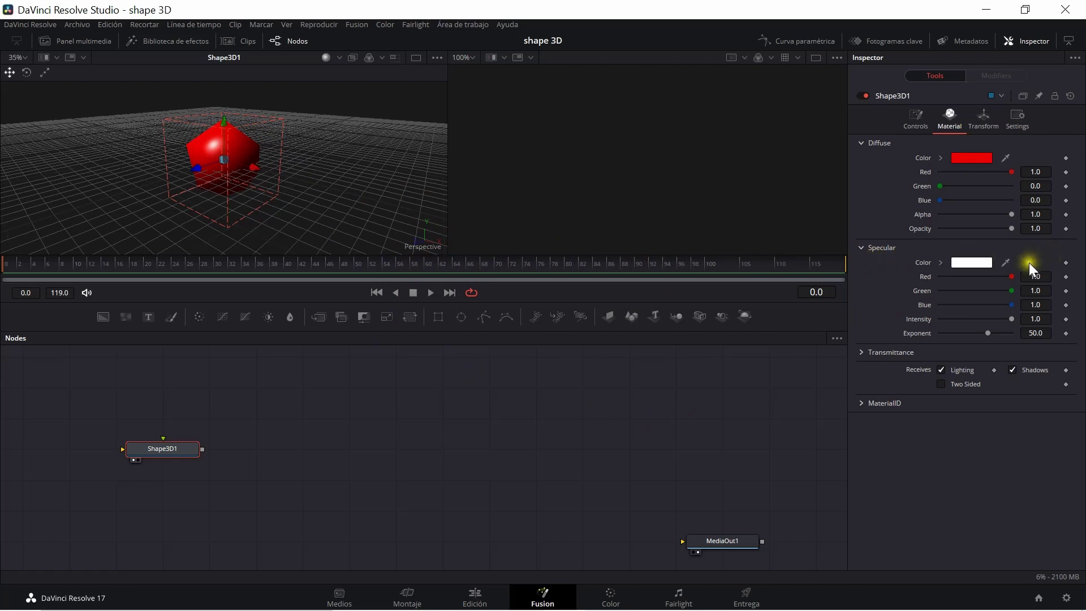
pyautogui.click(977, 266)
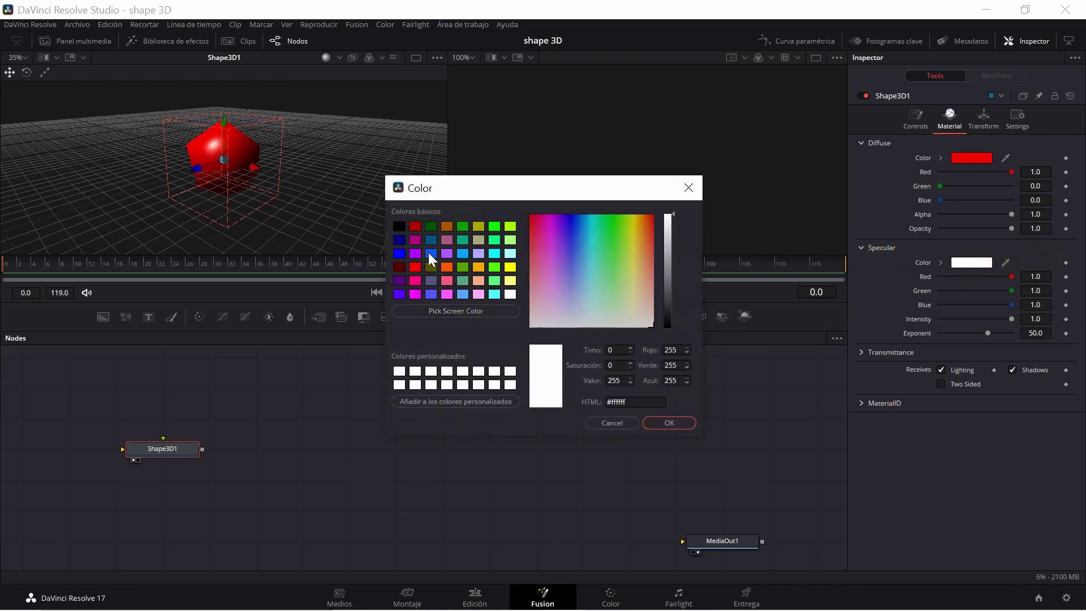
pyautogui.click(670, 423)
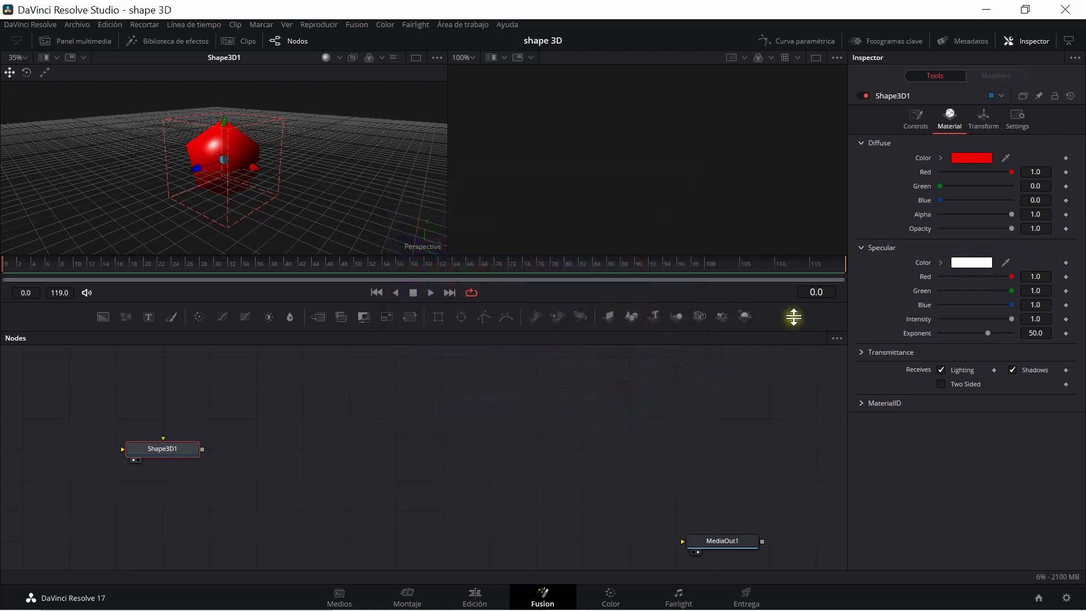
# Try blue-violet (#5555ff) as the specular color of the shape's material and inspect the highlight from another angle.
pyautogui.click(974, 263)
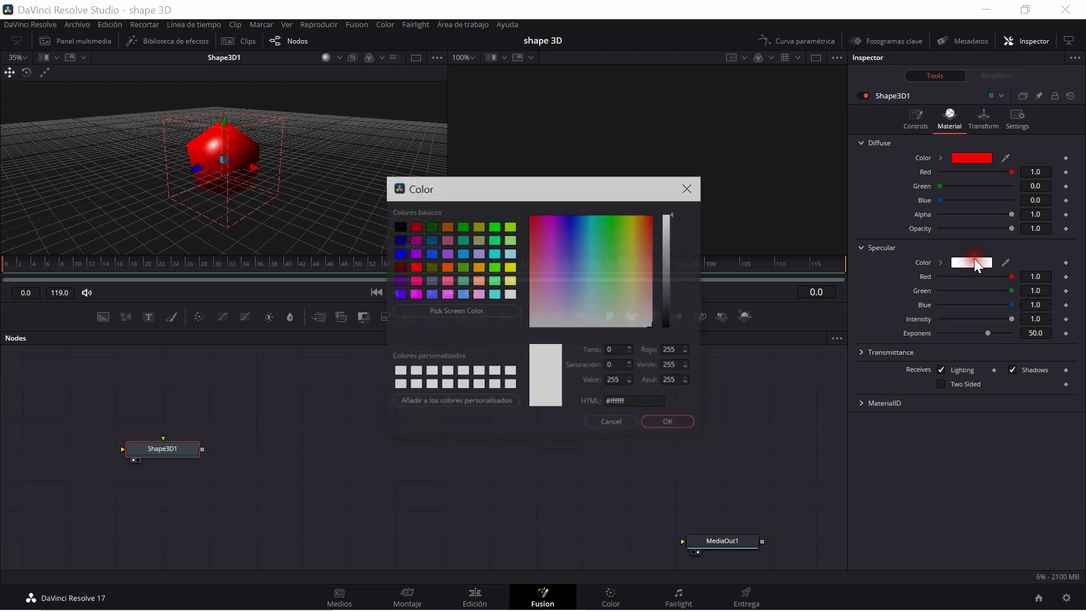
pyautogui.click(431, 294)
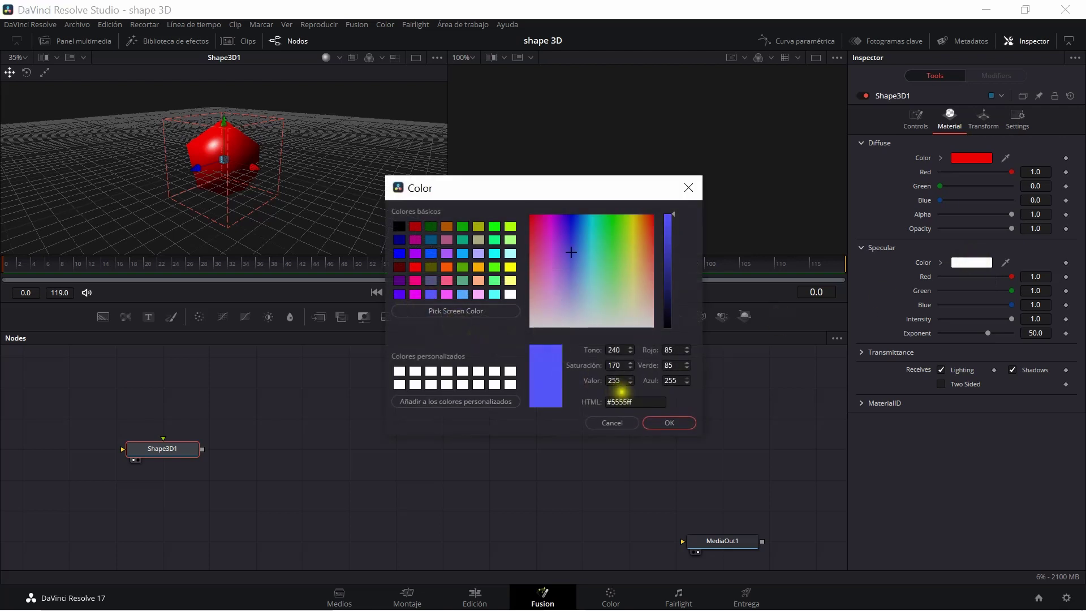
pyautogui.click(659, 422)
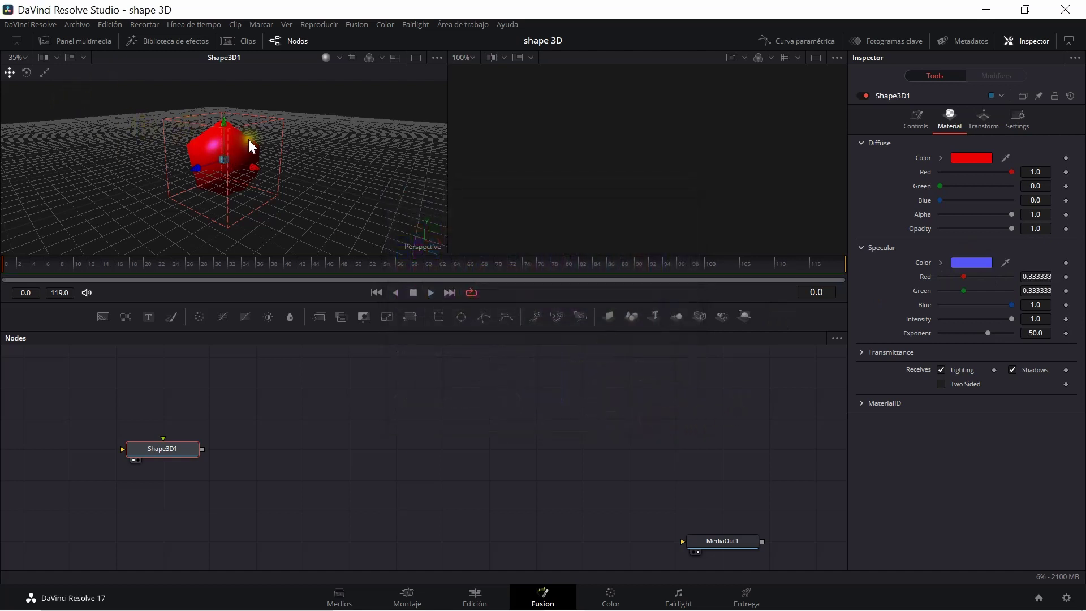
pyautogui.moveTo(247, 138); pyautogui.dragTo(277, 207)
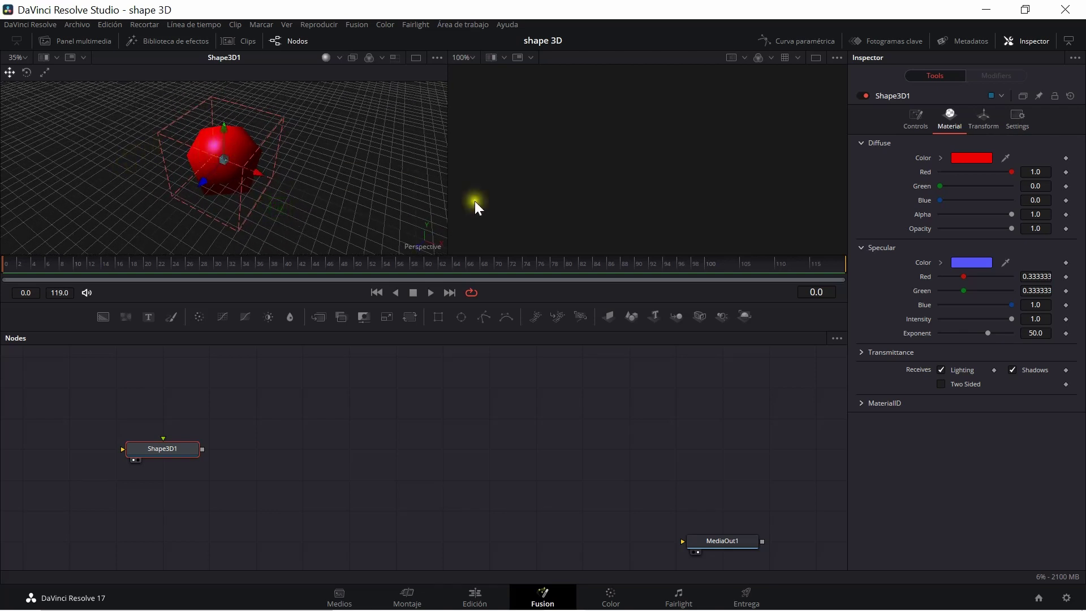
# Lower the specular exponent of the shape's material to 11.9.
pyautogui.click(991, 335)
pyautogui.moveTo(997, 337); pyautogui.dragTo(942, 365)
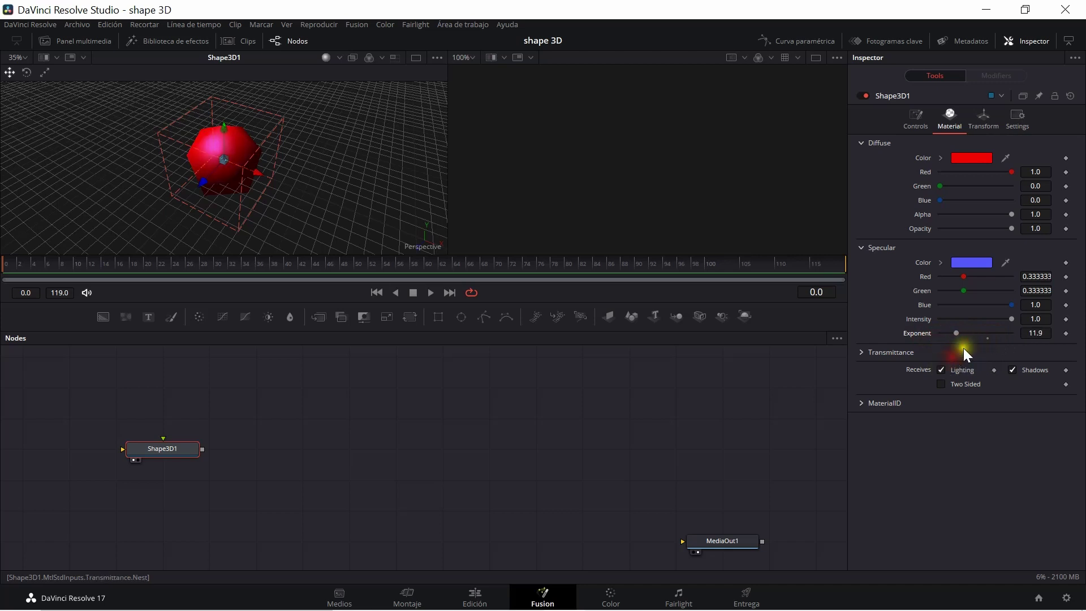
pyautogui.click(779, 246)
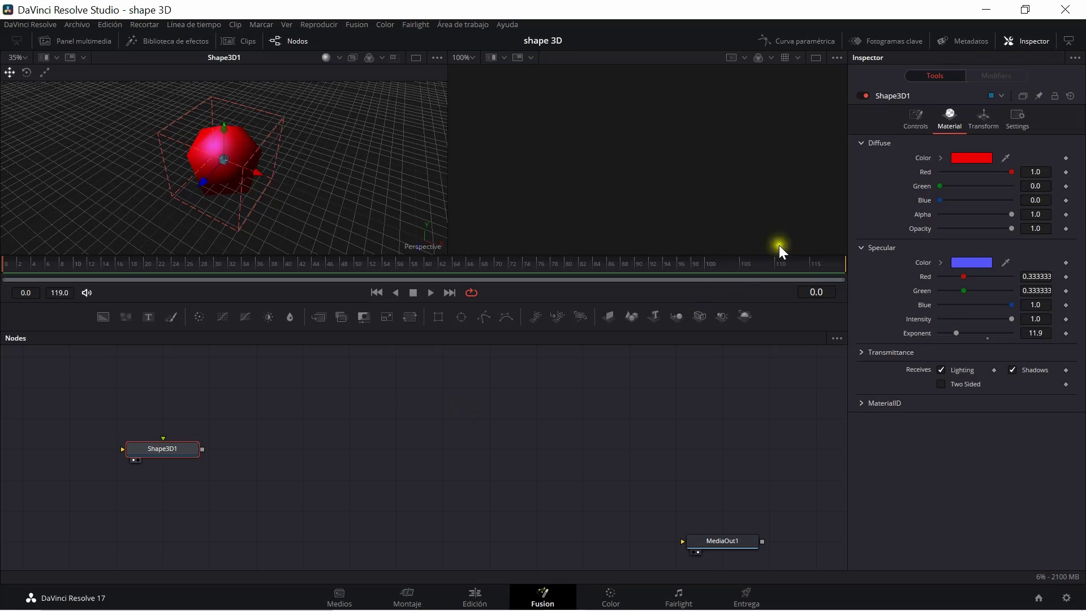
# Set the specular color of the shape's material to white (#ffffff).
pyautogui.click(966, 263)
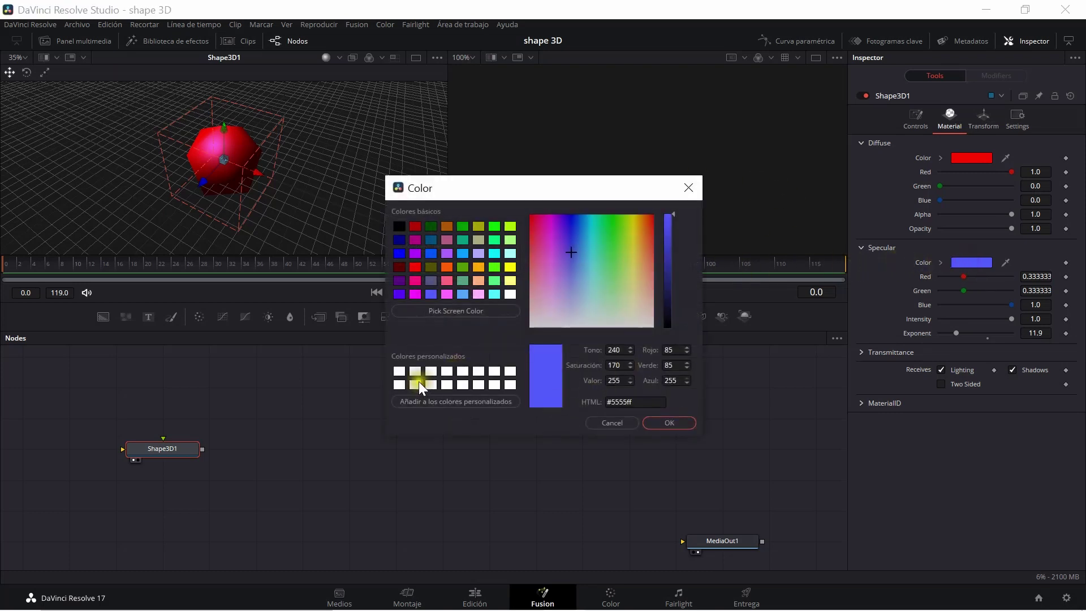
pyautogui.click(397, 373)
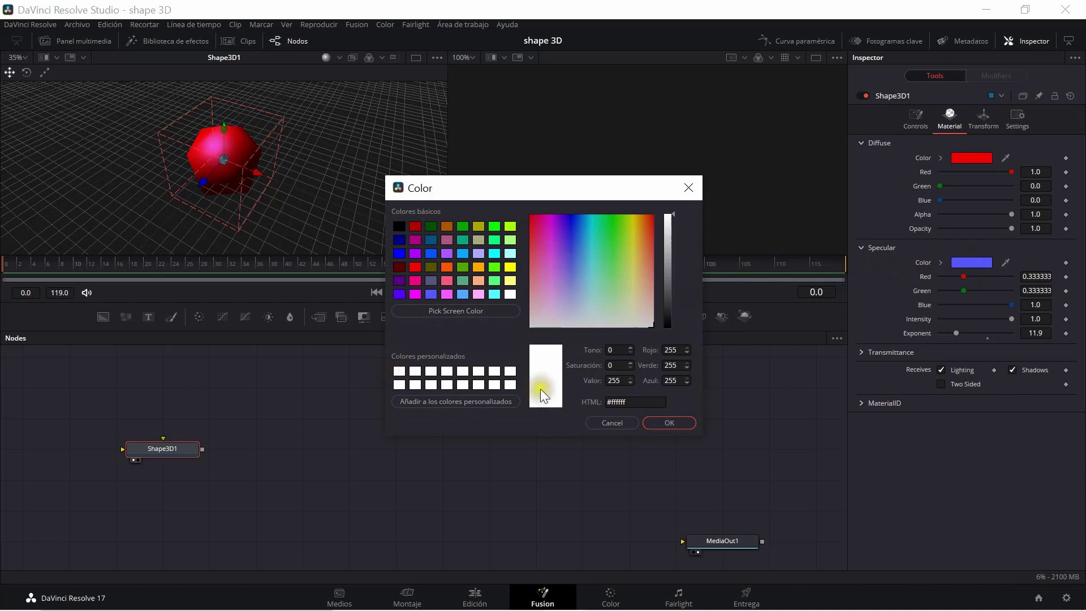
pyautogui.click(668, 423)
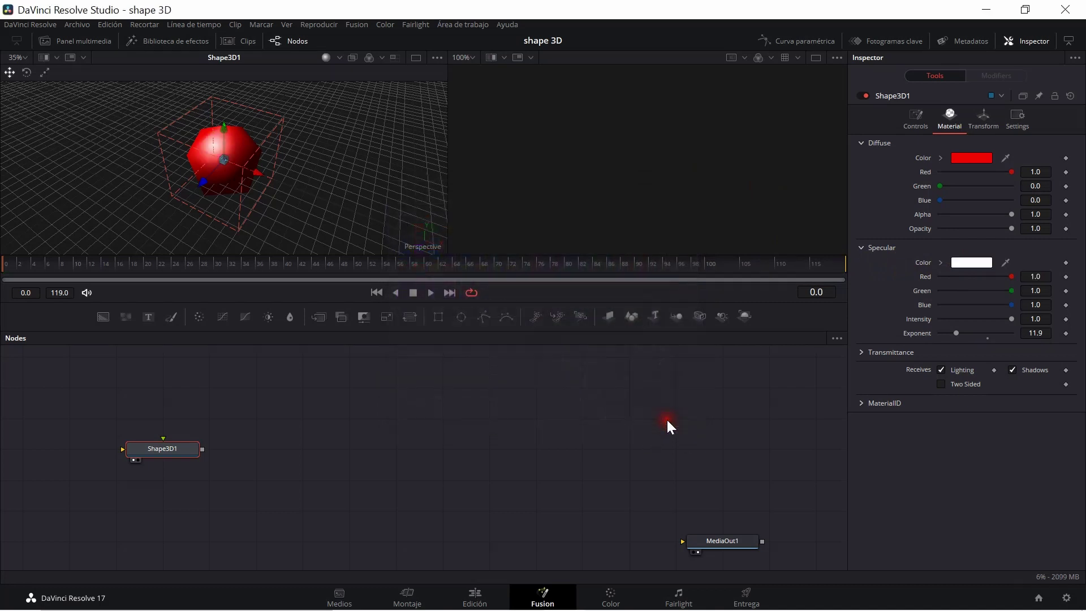
pyautogui.click(144, 114)
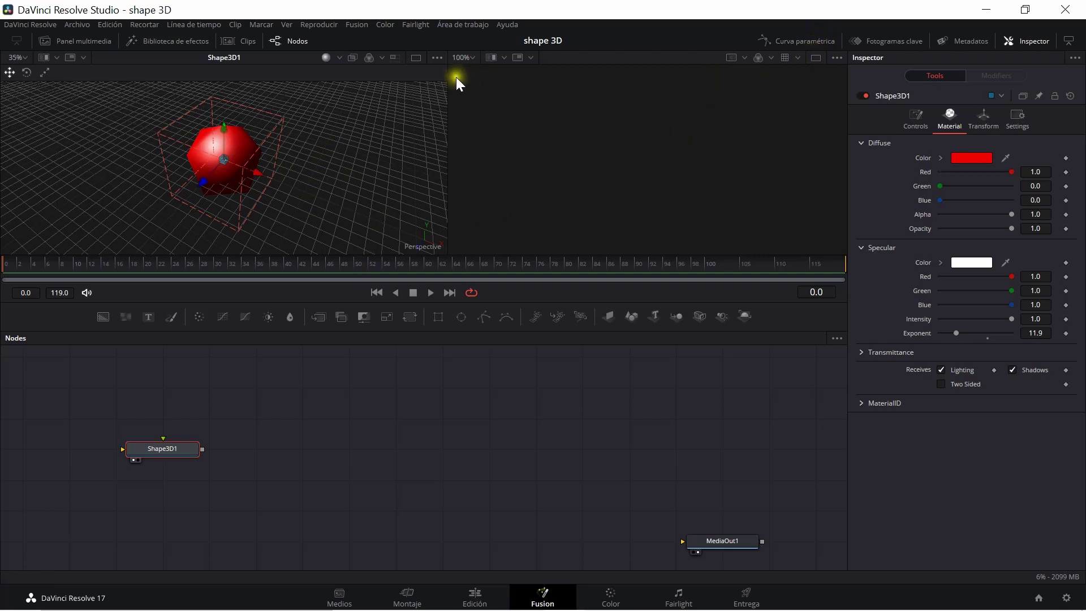
# Switch to a single viewer and set its zoom to 25%.
pyautogui.click(416, 56)
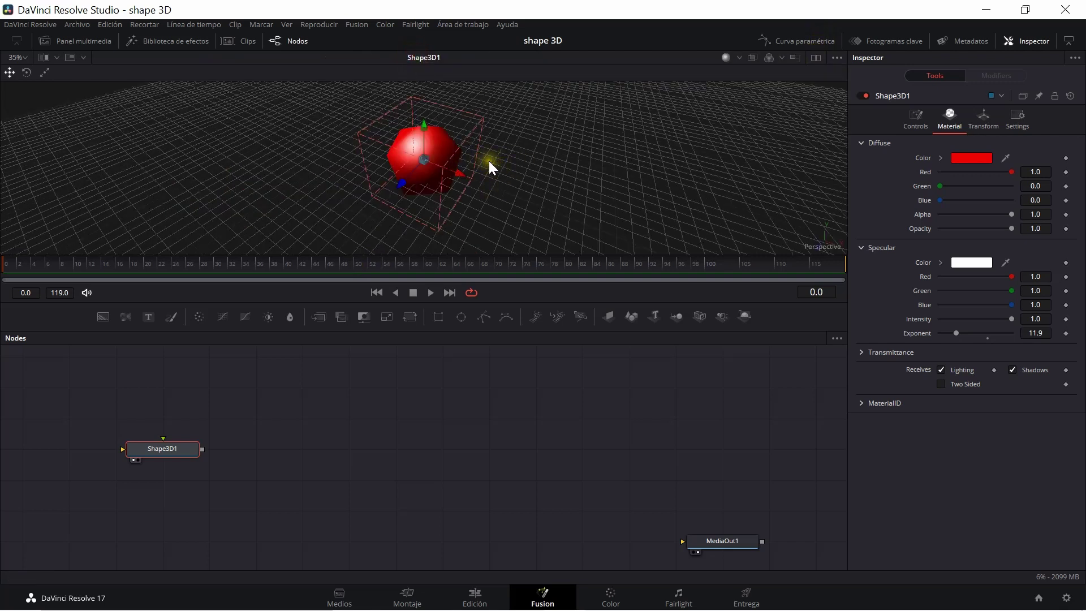
pyautogui.scroll(-2, 490, 168)
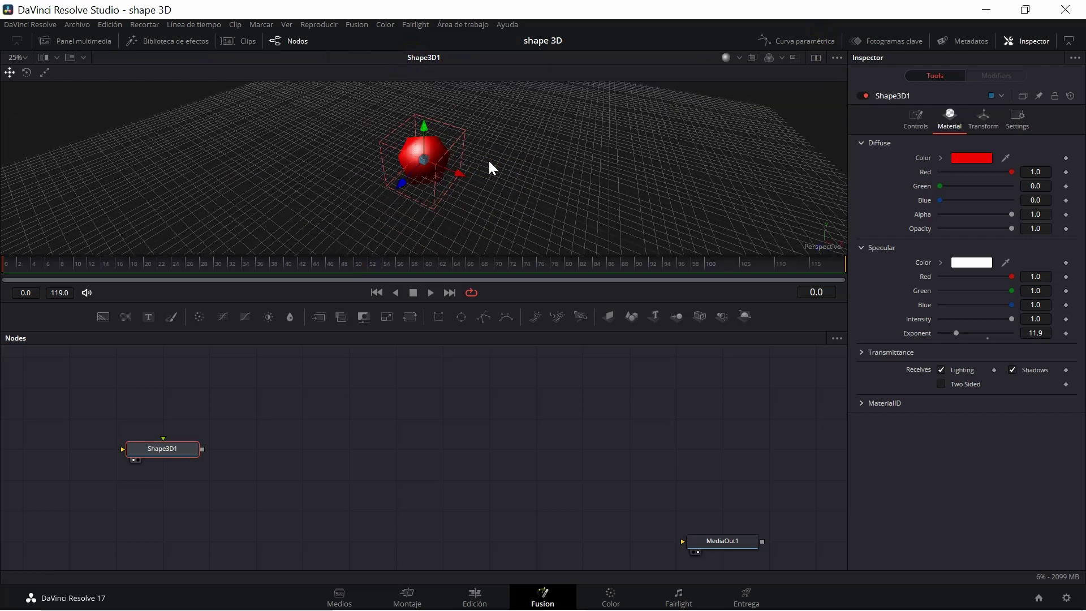
pyautogui.scroll(5, 490, 163)
pyautogui.scroll(-3, 490, 162)
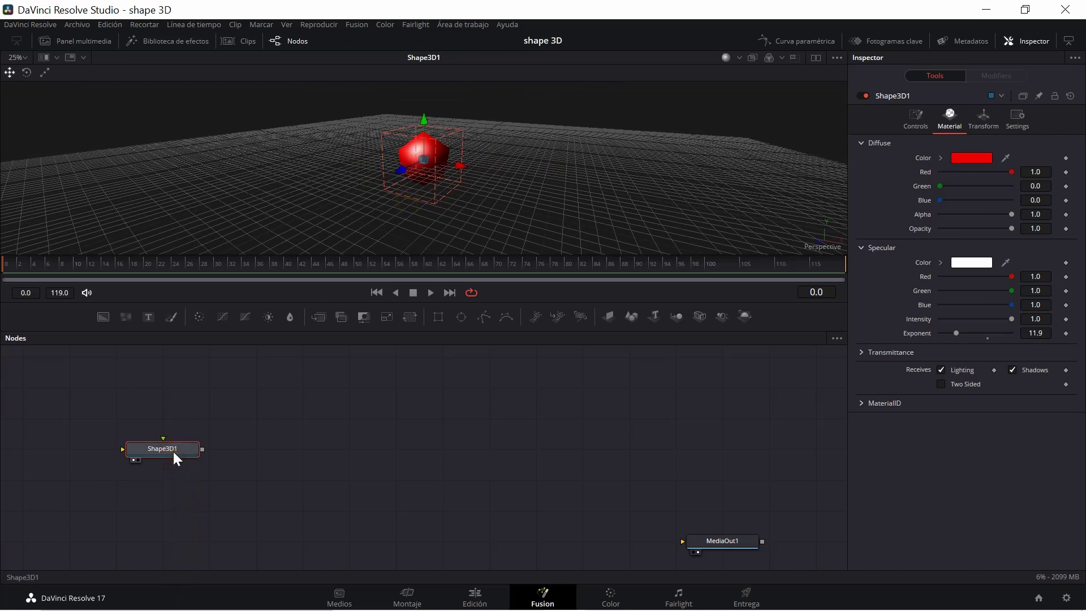
# Add a Duplicate 3D node after Shape3D1 and show its output in the viewer.
pyautogui.hotkey('shift', 'space')
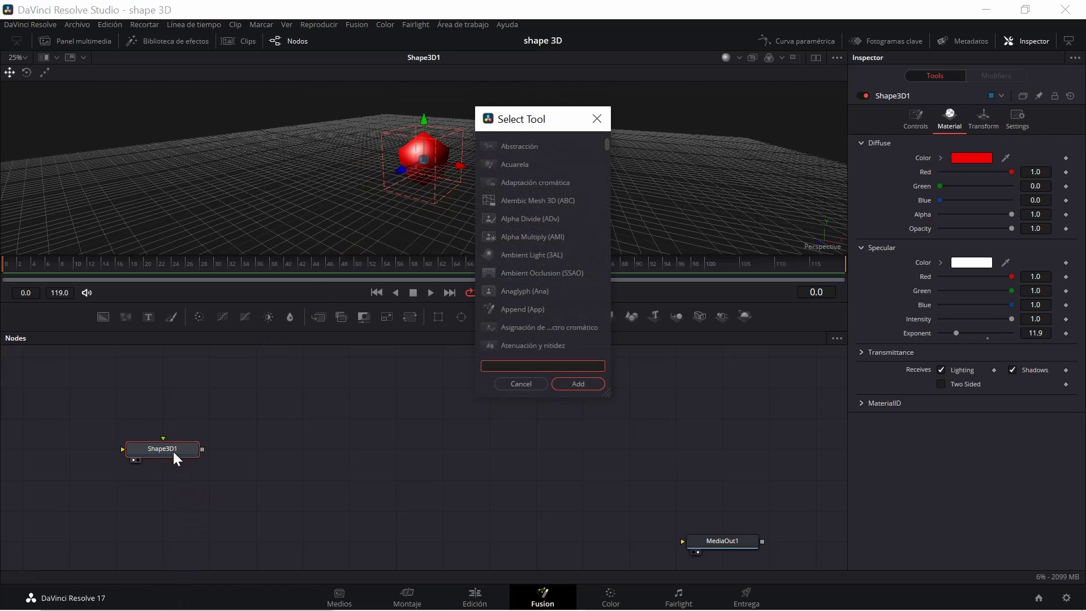
pyautogui.write('du')
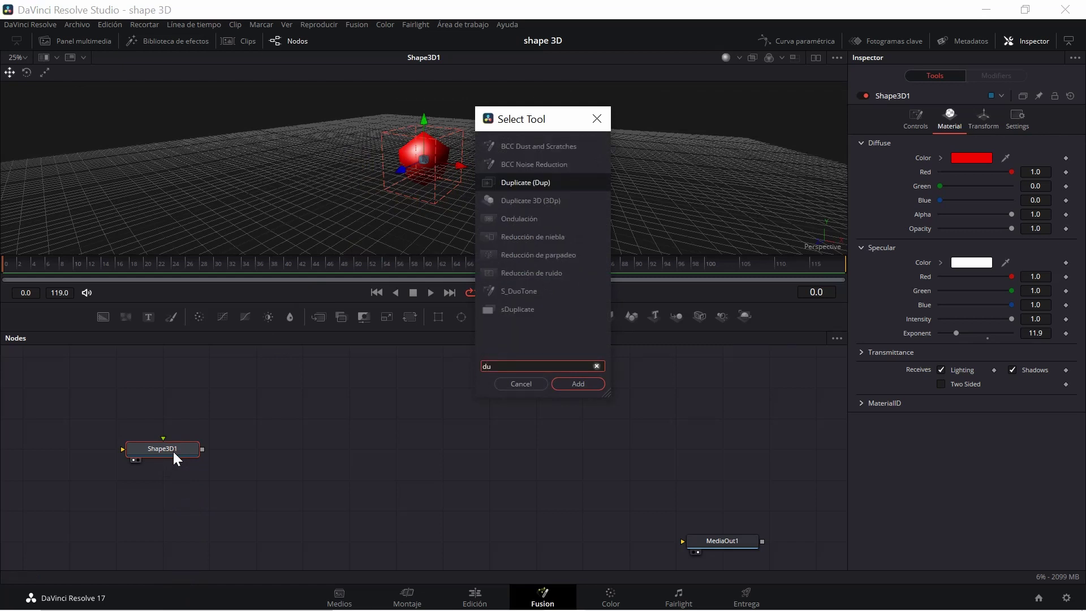
pyautogui.write('pli')
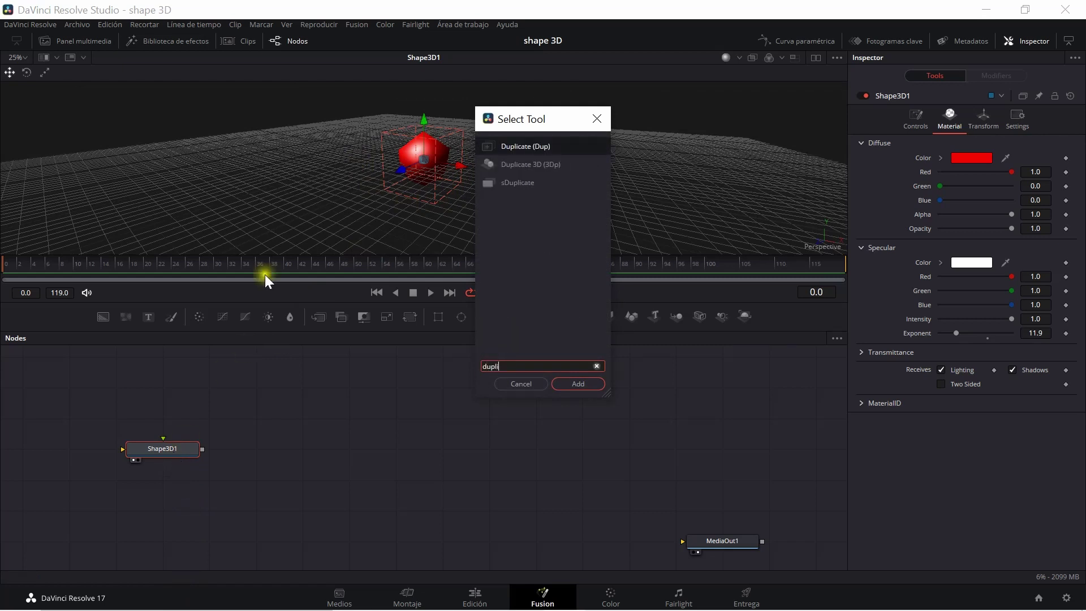
pyautogui.click(553, 163)
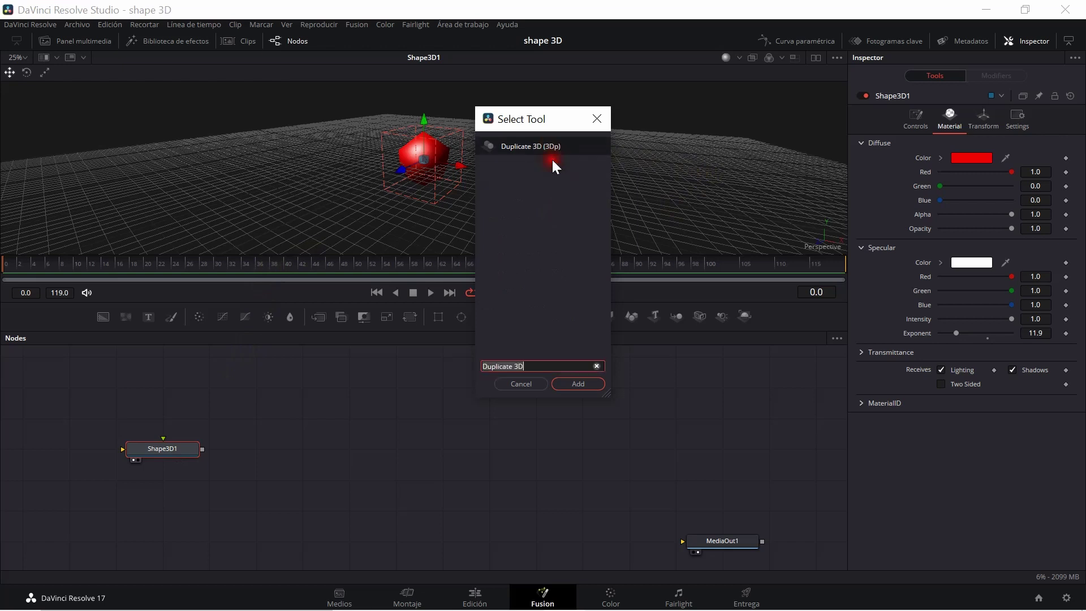
pyautogui.click(565, 382)
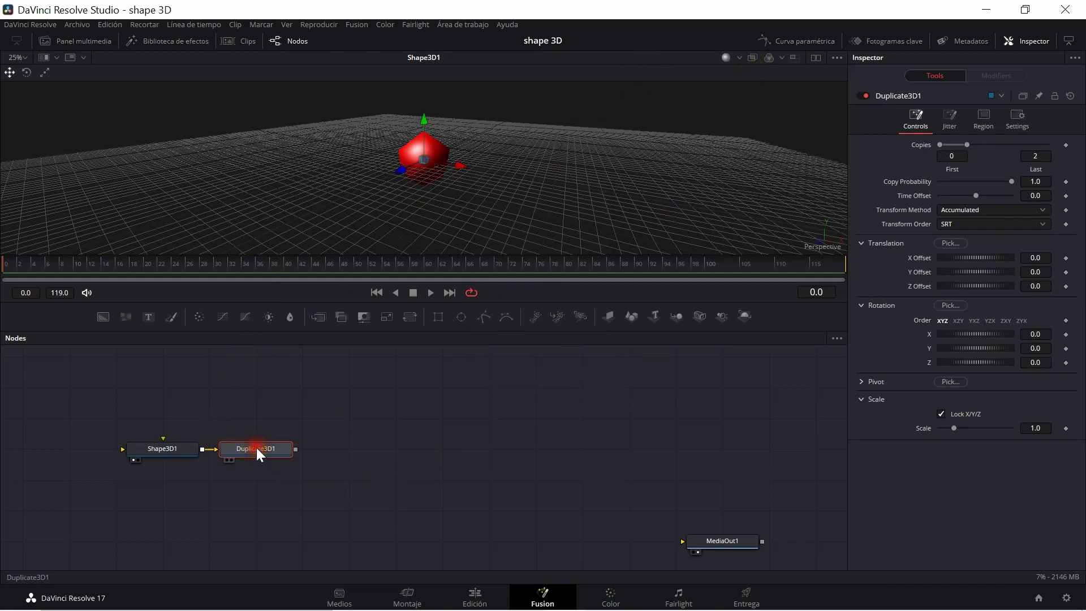
pyautogui.press('1')
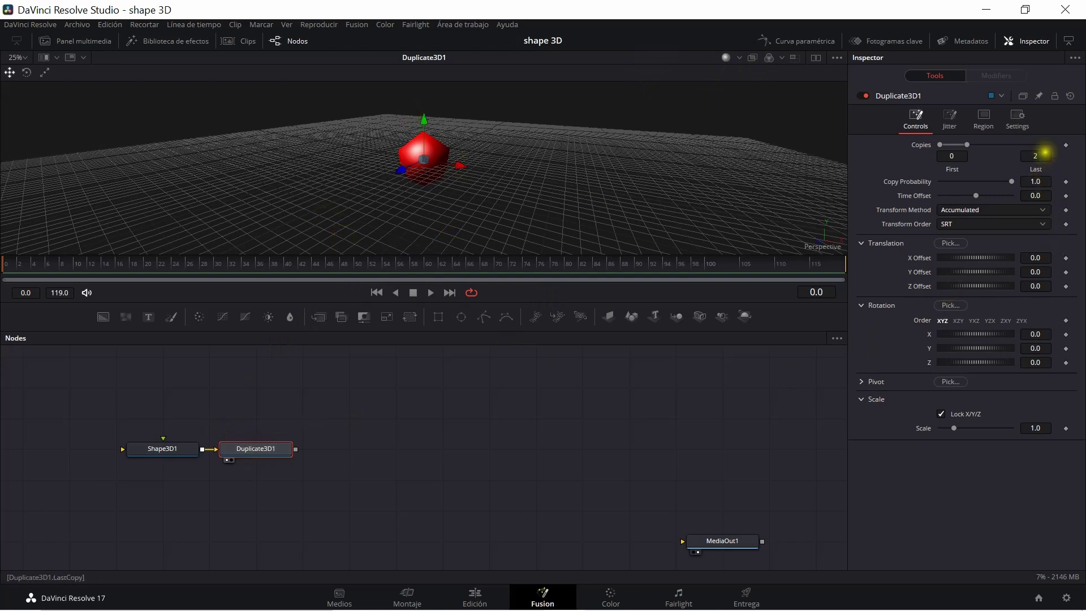
# Set the last copy of the Duplicate 3D node to 10.
pyautogui.click(1039, 153)
pyautogui.press('BackSpace')
pyautogui.write('10')
pyautogui.press('Tab')
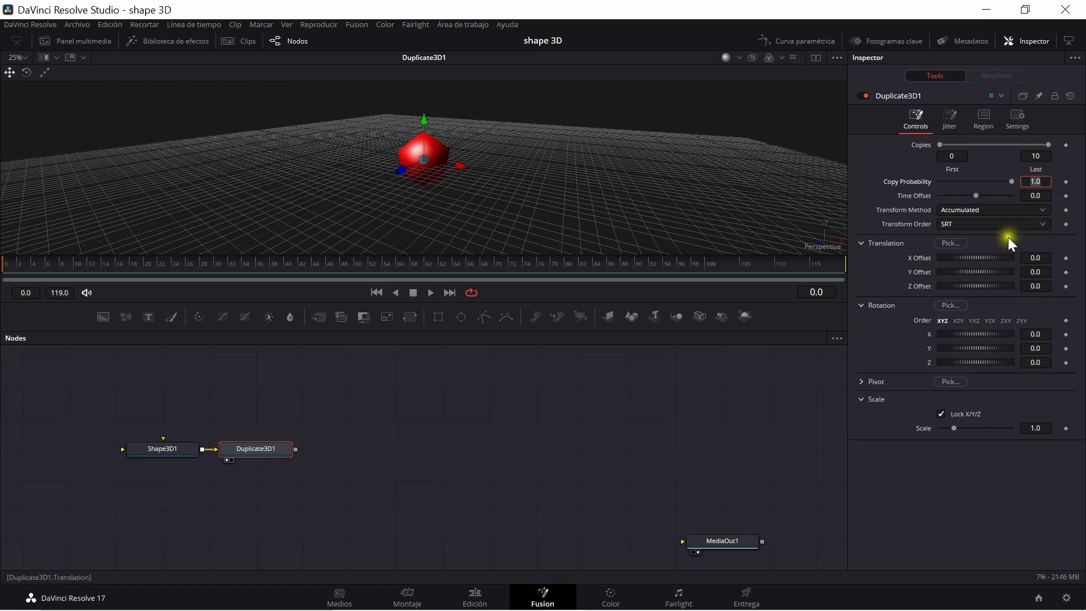
pyautogui.click(765, 443)
# Try a translation X offset of 0.783 and a Y rotation of 26.1 for the copies.
pyautogui.moveTo(953, 258)
pyautogui.mouseDown()
pyautogui.moveTo(975, 260)
pyautogui.moveTo(963, 260)
pyautogui.mouseUp()
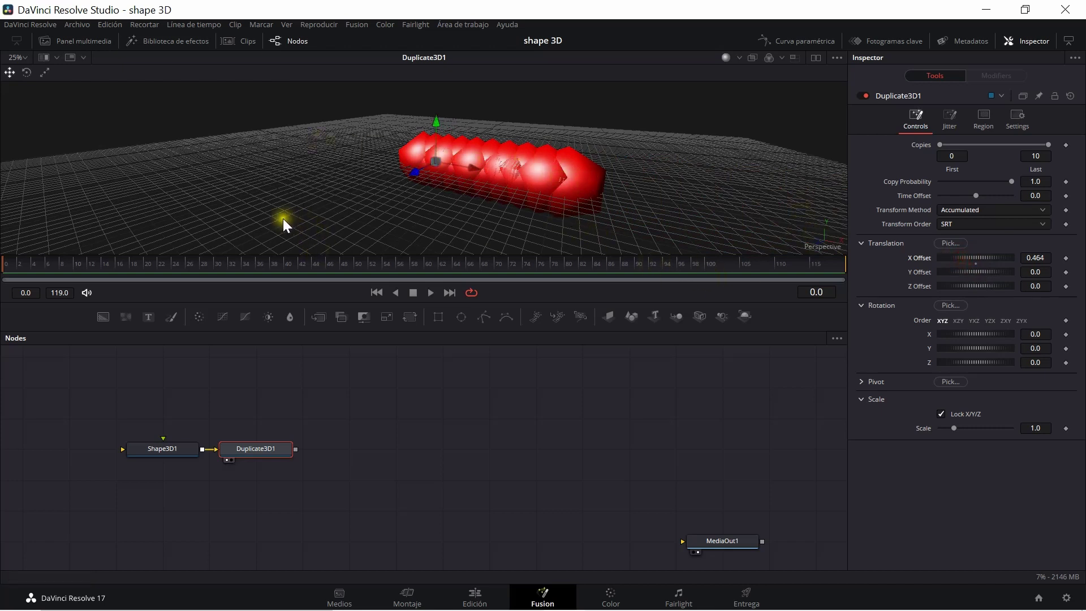
pyautogui.moveTo(291, 219); pyautogui.dragTo(382, 215)
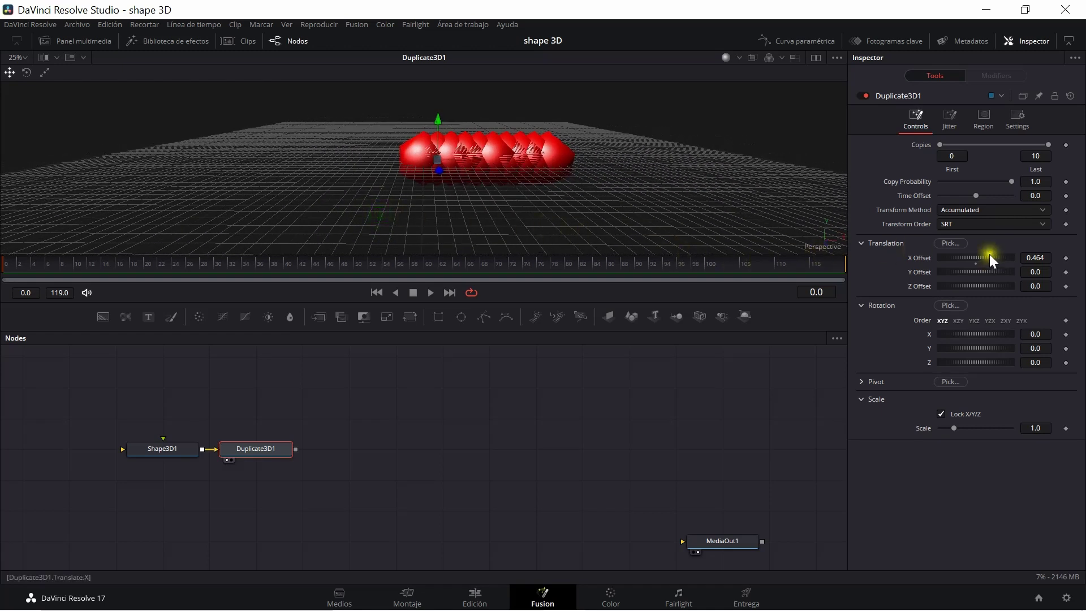
pyautogui.moveTo(977, 256); pyautogui.dragTo(983, 256)
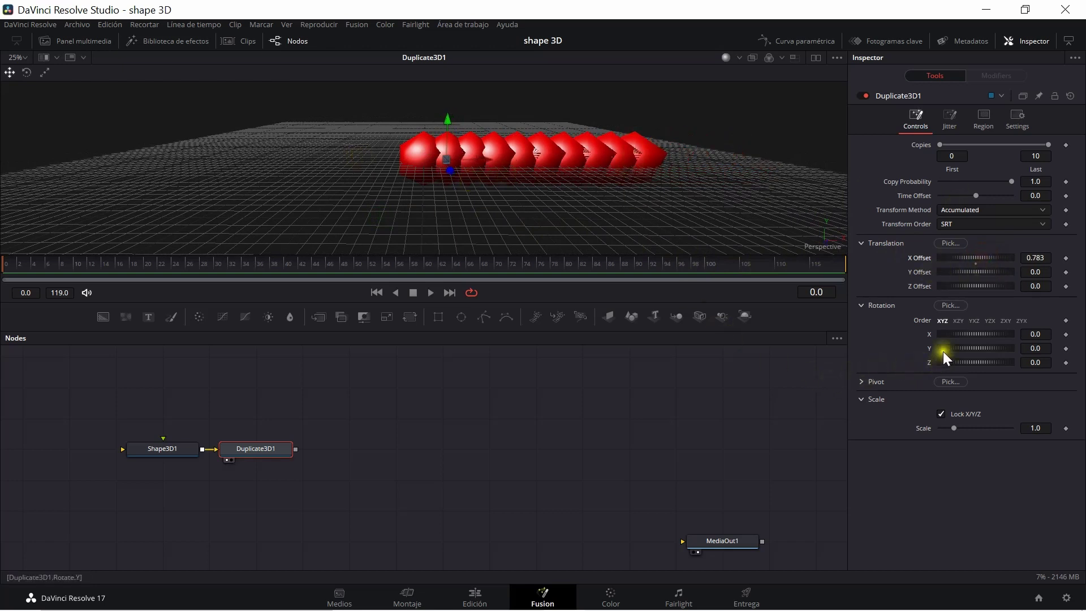
pyautogui.moveTo(946, 347); pyautogui.dragTo(956, 348)
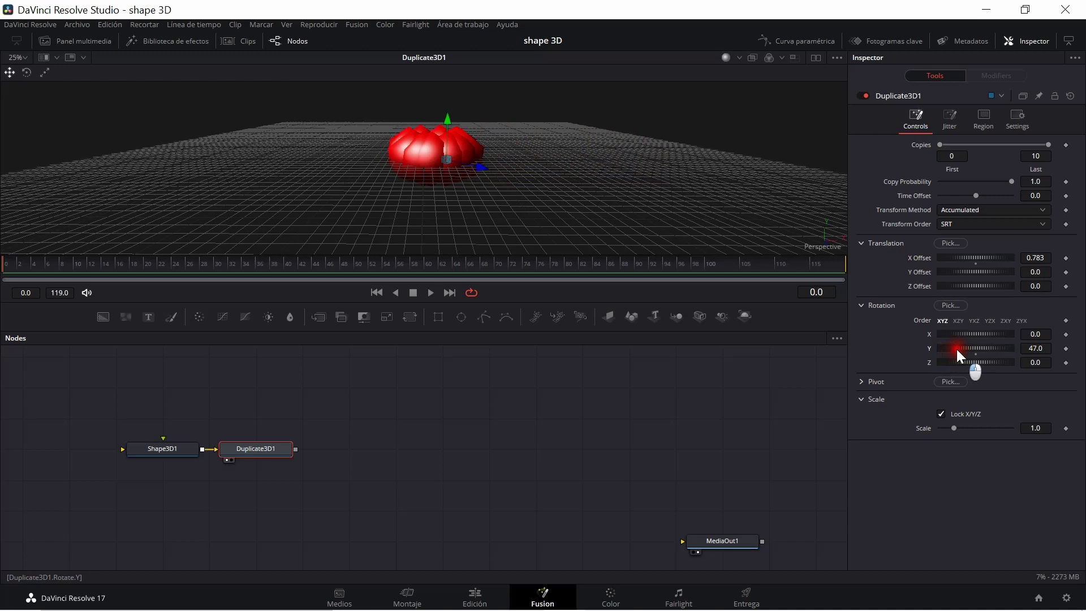
pyautogui.moveTo(957, 349); pyautogui.dragTo(953, 349)
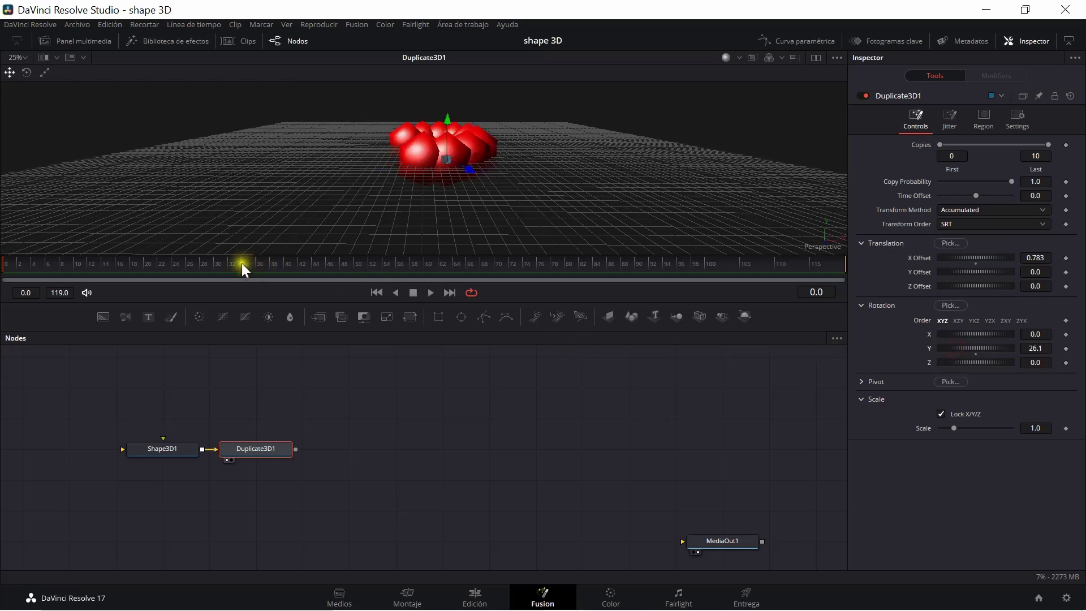
# Arrange the copies in a wider arc with an X offset of 1.03 and a Y rotation of 20.9.
pyautogui.middleClick(337, 213)
pyautogui.moveTo(337, 212); pyautogui.dragTo(597, 209)
pyautogui.click(1041, 257)
pyautogui.moveTo(1042, 256); pyautogui.dragTo(646, 248)
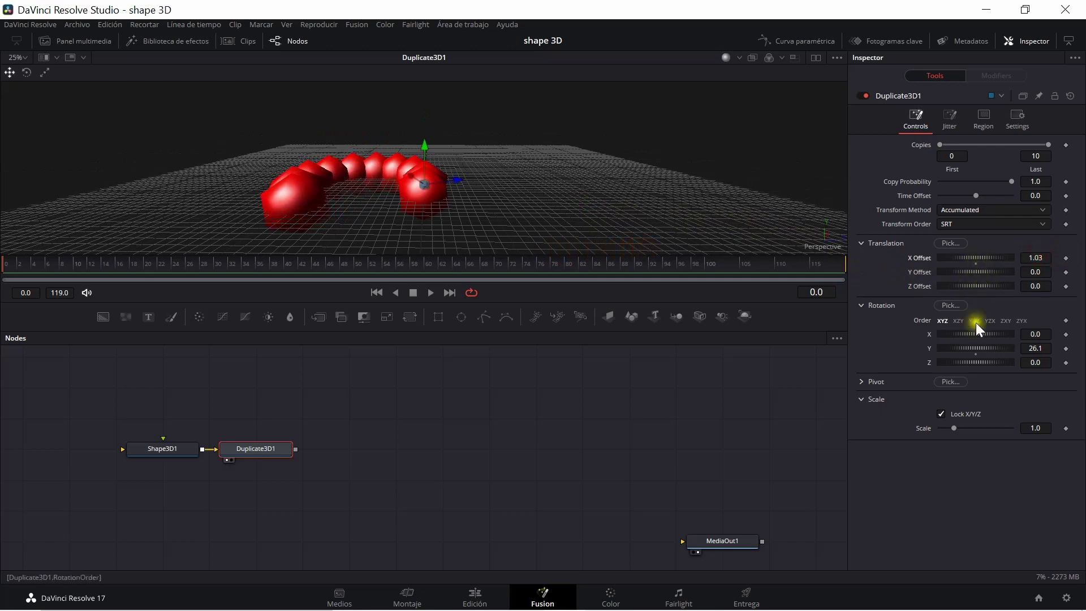
pyautogui.moveTo(967, 348); pyautogui.dragTo(967, 347)
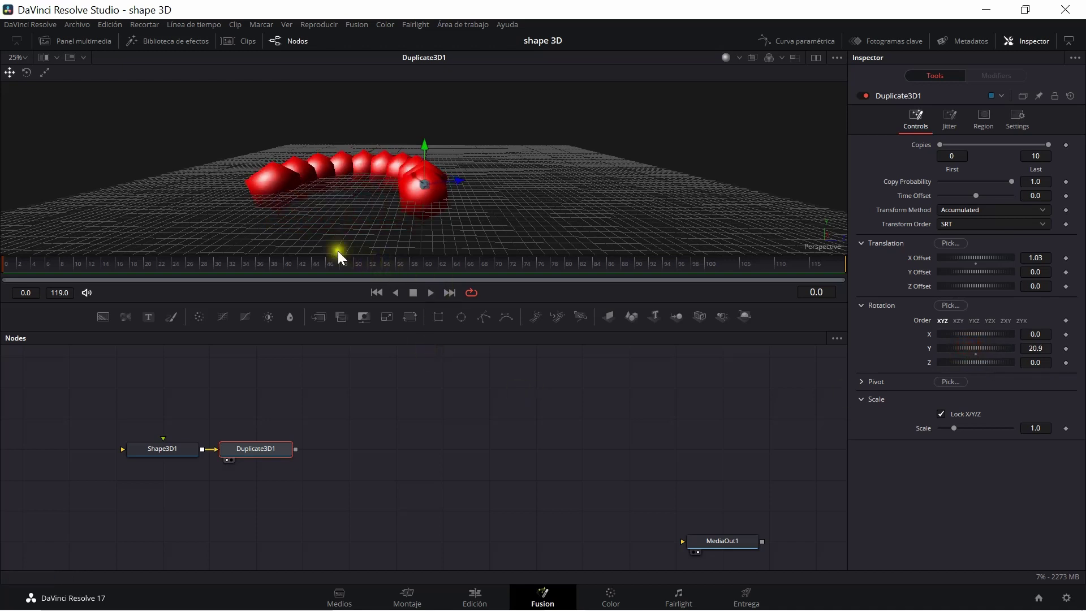
pyautogui.moveTo(270, 231); pyautogui.dragTo(329, 203)
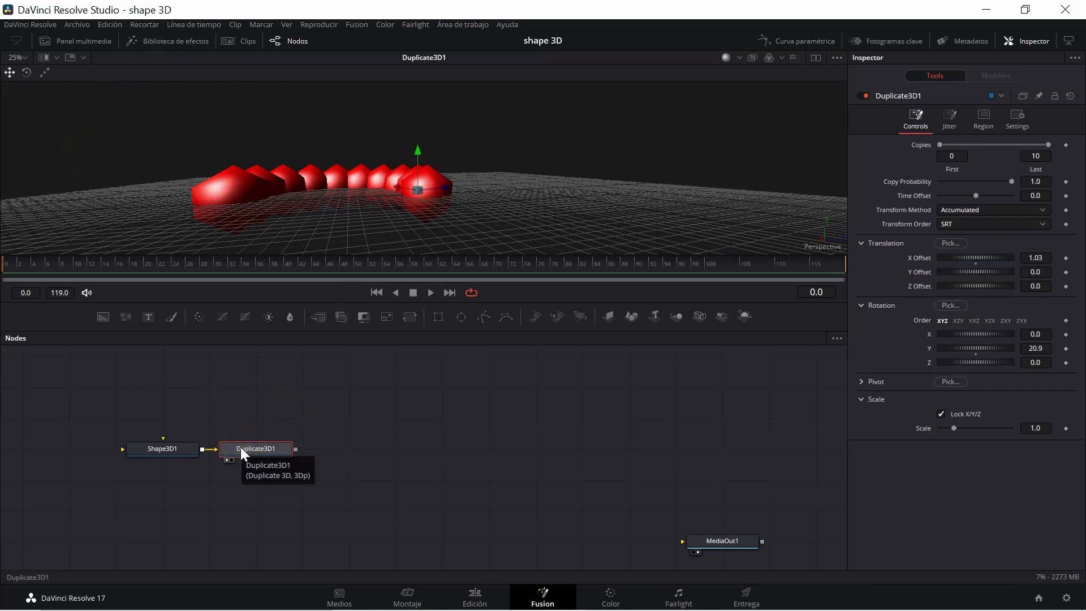
# Add a CookTorrance material node below Shape3D1 and connect it to the shape's material input.
pyautogui.click(179, 45)
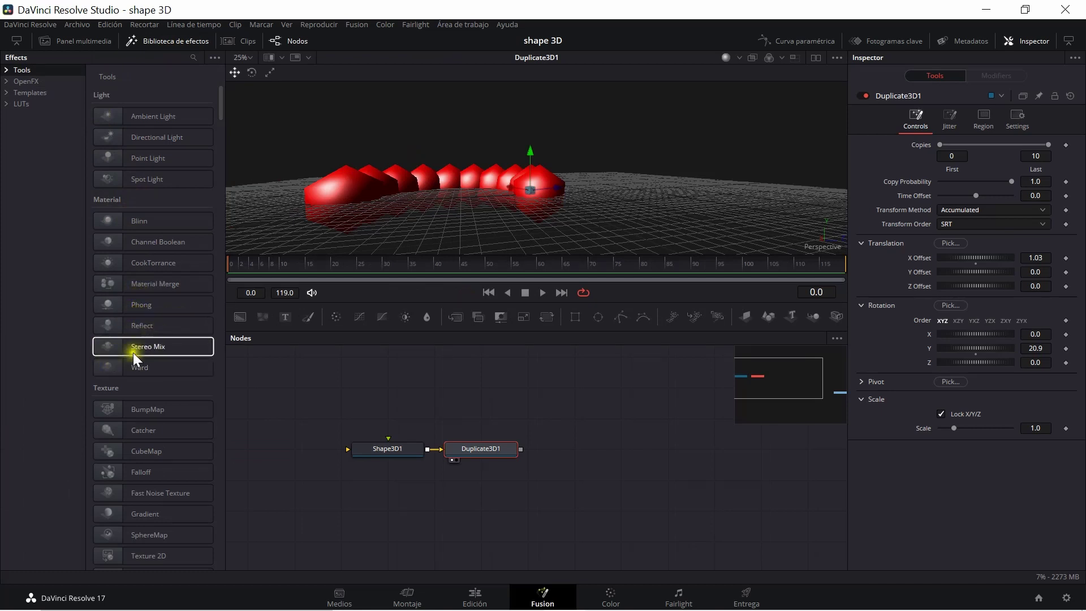
pyautogui.click(145, 264)
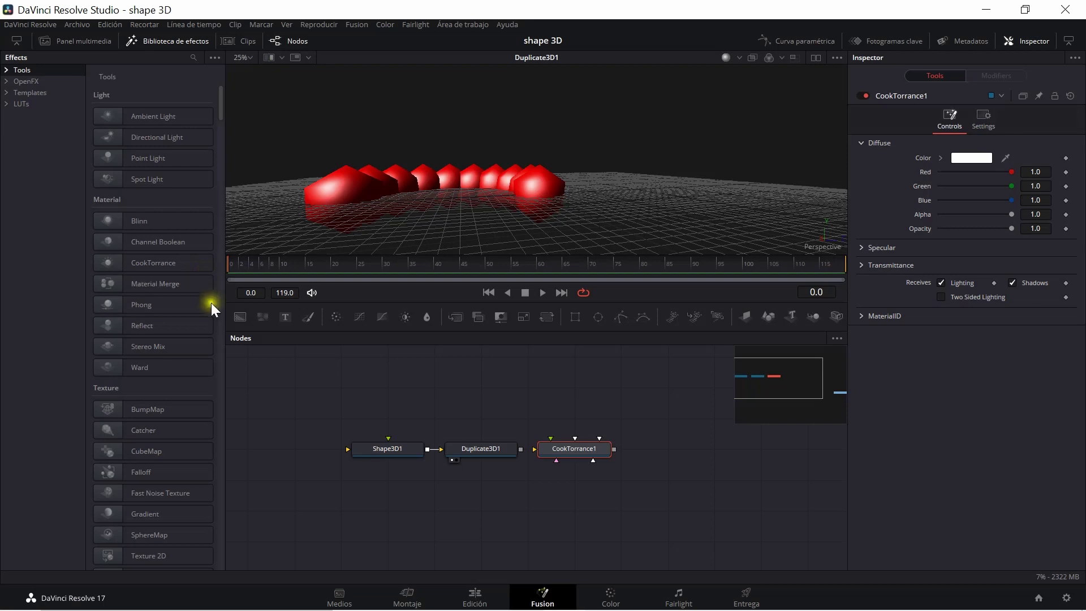
pyautogui.click(524, 402)
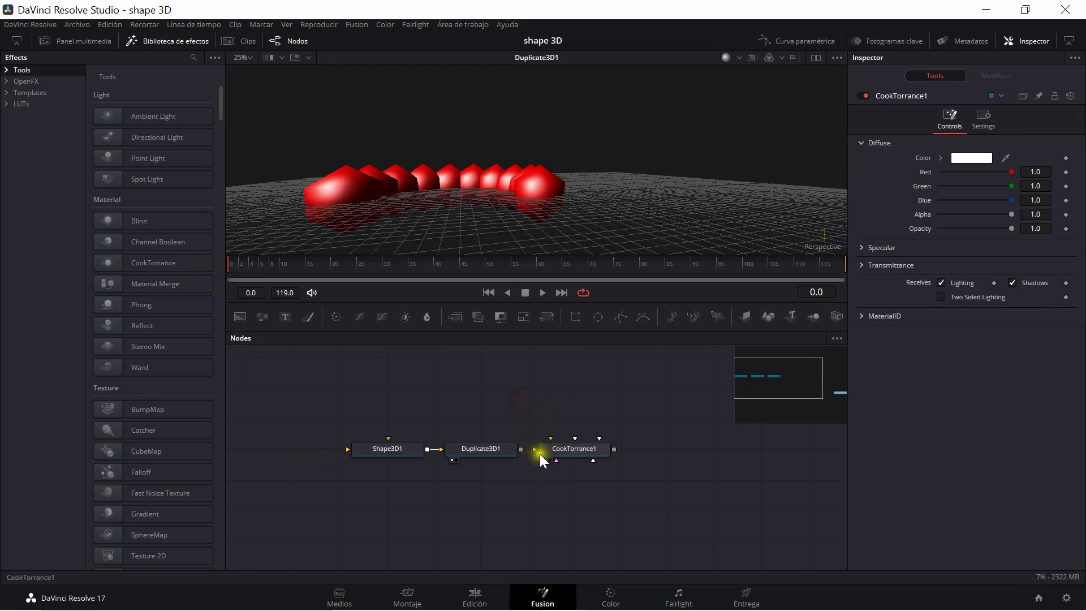
pyautogui.click(562, 447)
pyautogui.moveTo(562, 446); pyautogui.dragTo(386, 487)
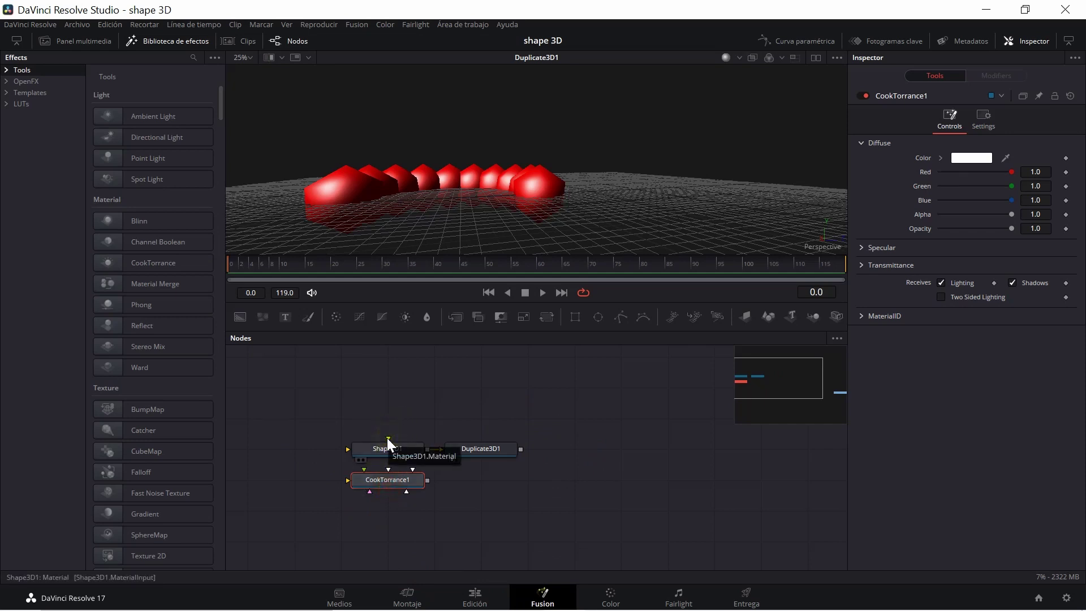
pyautogui.moveTo(387, 438); pyautogui.dragTo(362, 479)
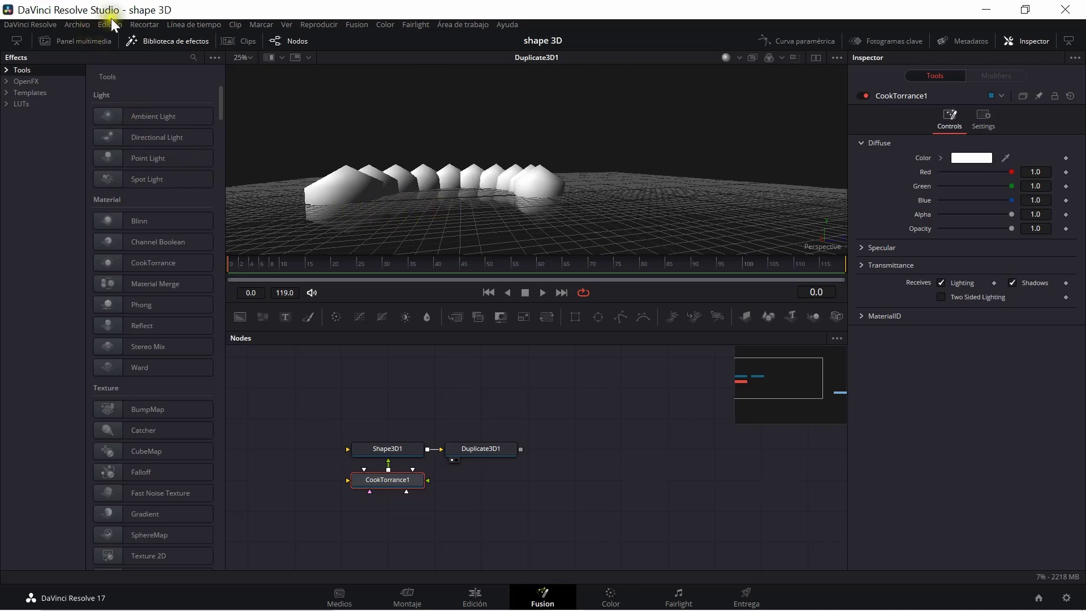
# Close the effects library and expand the Specular settings of the CookTorrance material.
pyautogui.click(185, 44)
pyautogui.moveTo(240, 242); pyautogui.dragTo(300, 236)
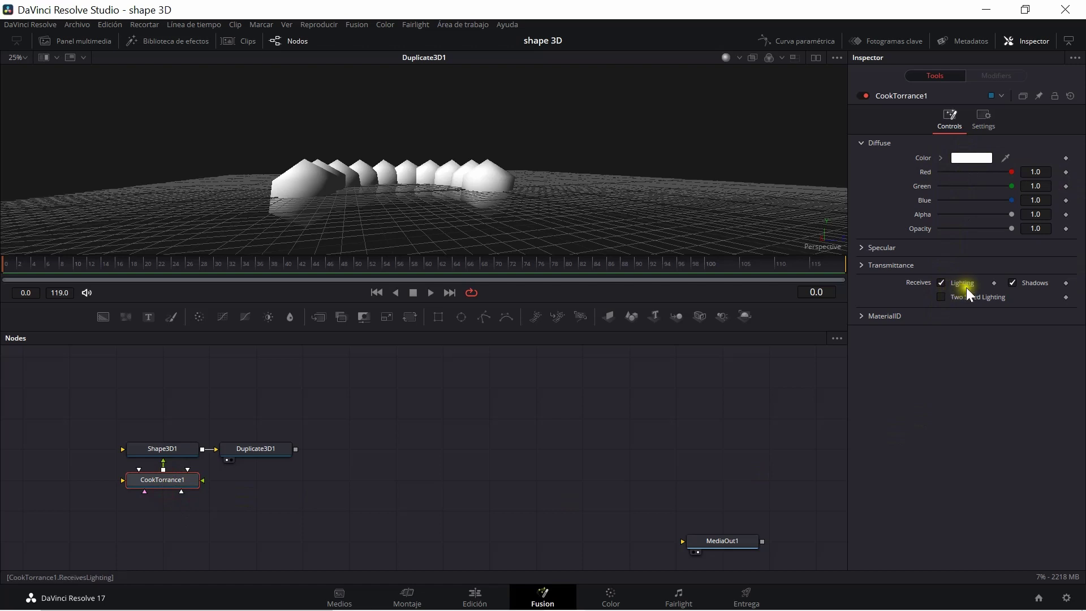
pyautogui.click(859, 247)
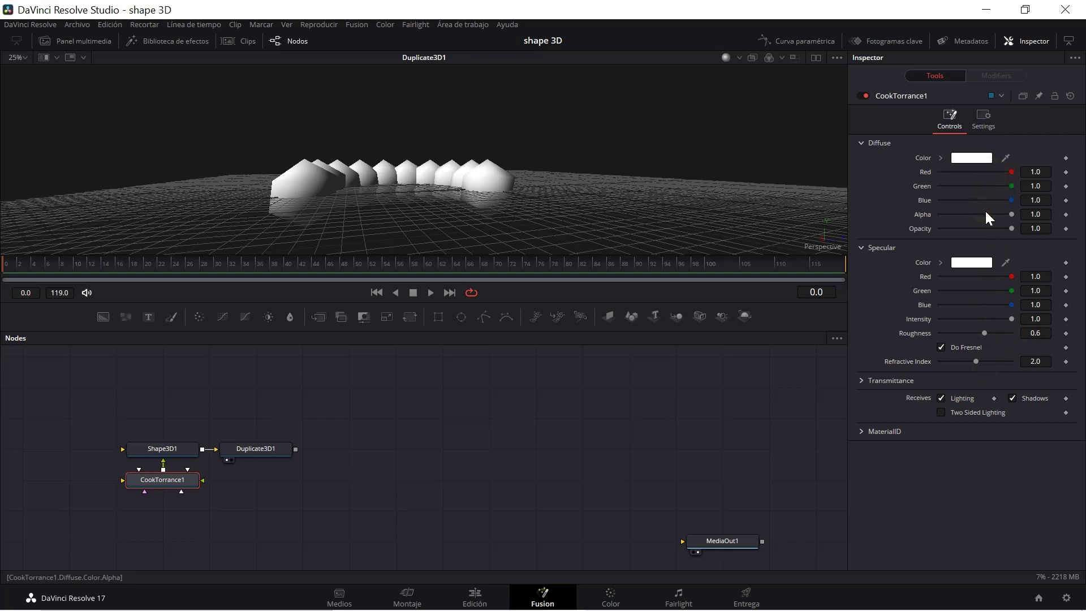
# Lower the CookTorrance diffuse Alpha to 0.866 and Opacity to 0.535, and check the material settings of Shape3D1.
pyautogui.click(1013, 214)
pyautogui.moveTo(1007, 215); pyautogui.dragTo(978, 228)
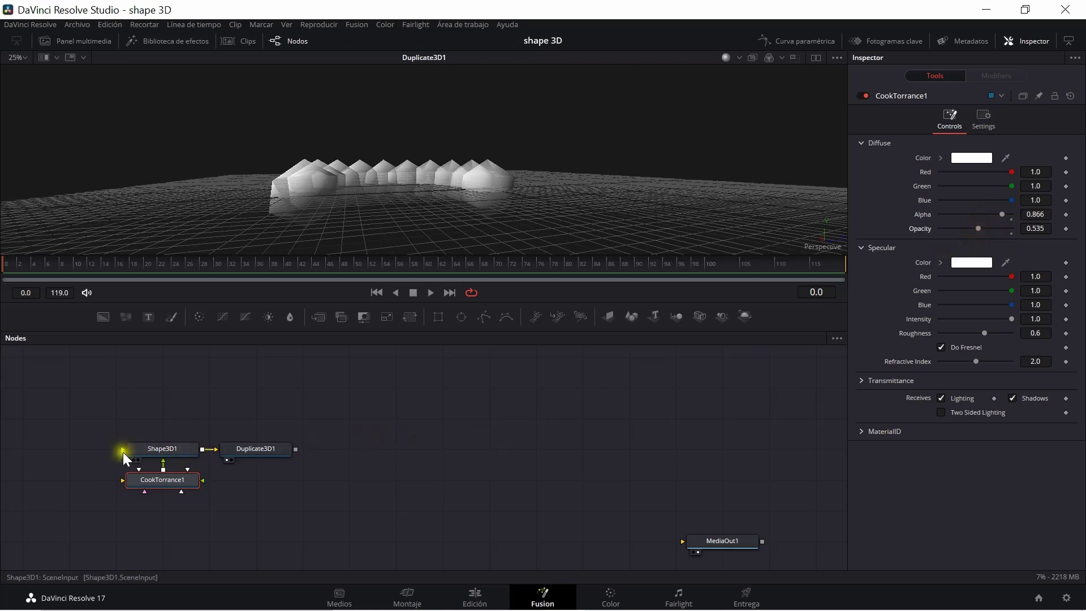
pyautogui.click(146, 452)
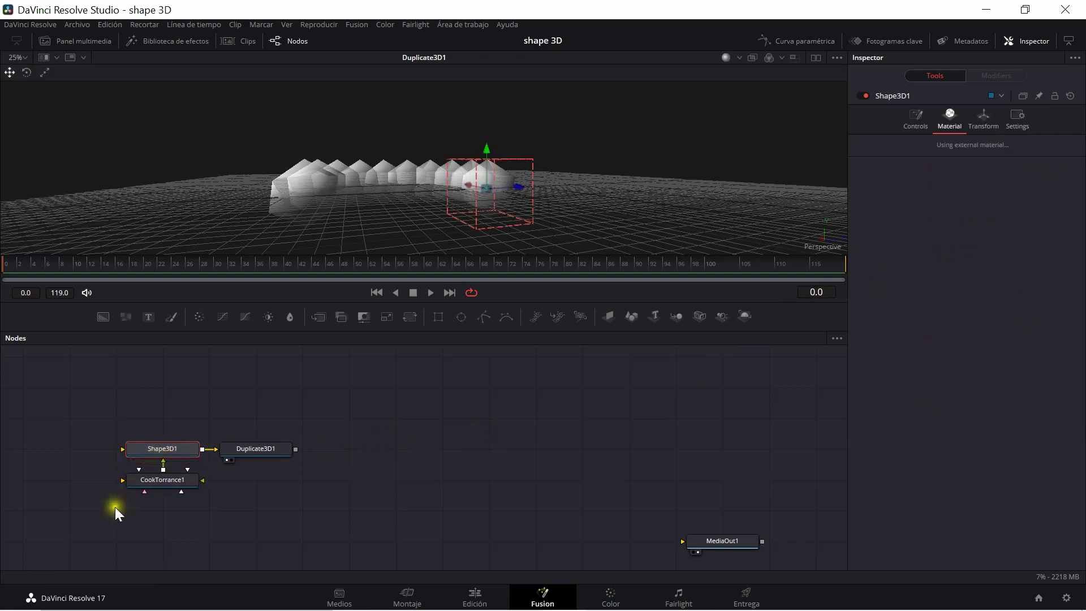
# Set the CookTorrance material's diffuse color to red, #ff0000.
pyautogui.click(142, 482)
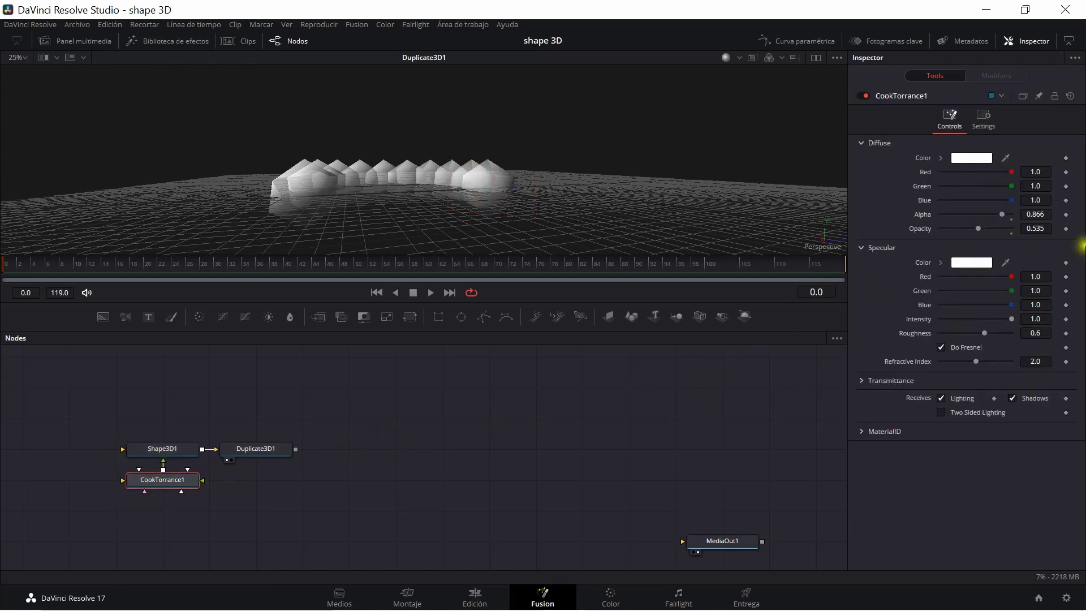
pyautogui.click(981, 157)
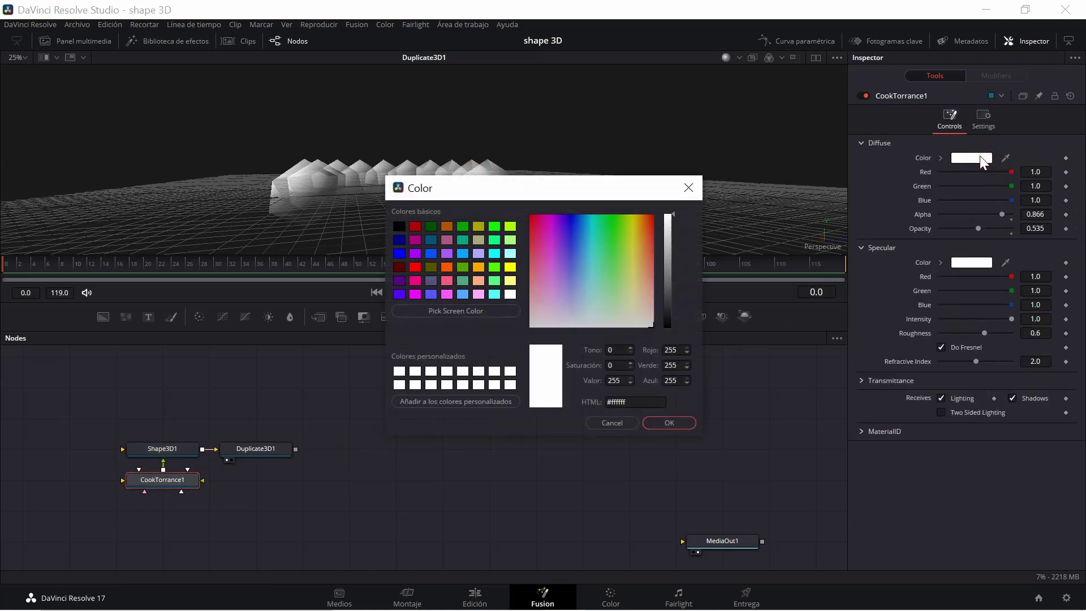
pyautogui.click(414, 267)
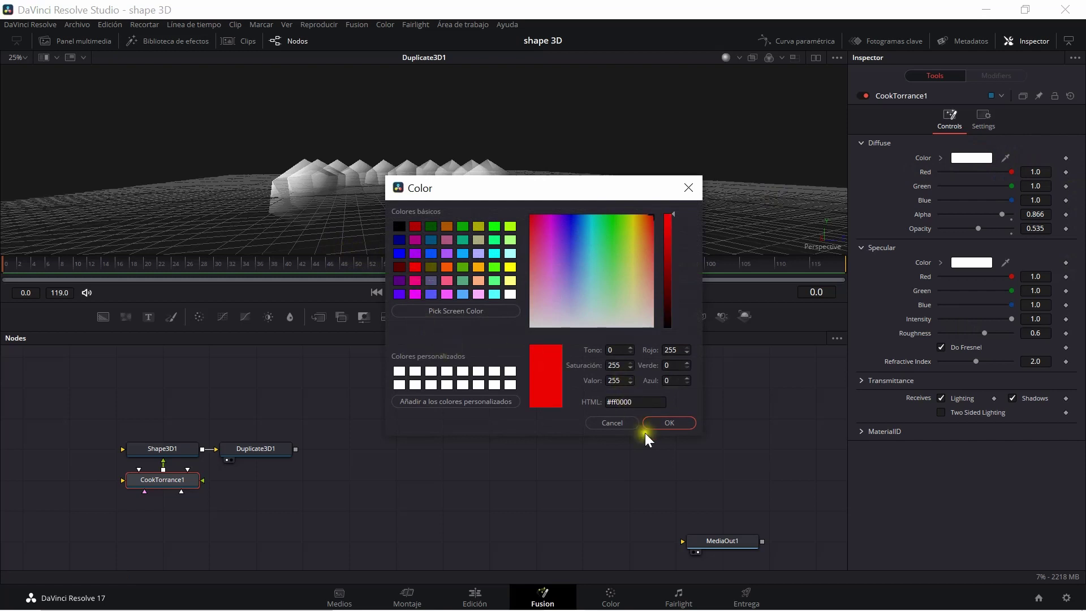
pyautogui.click(662, 422)
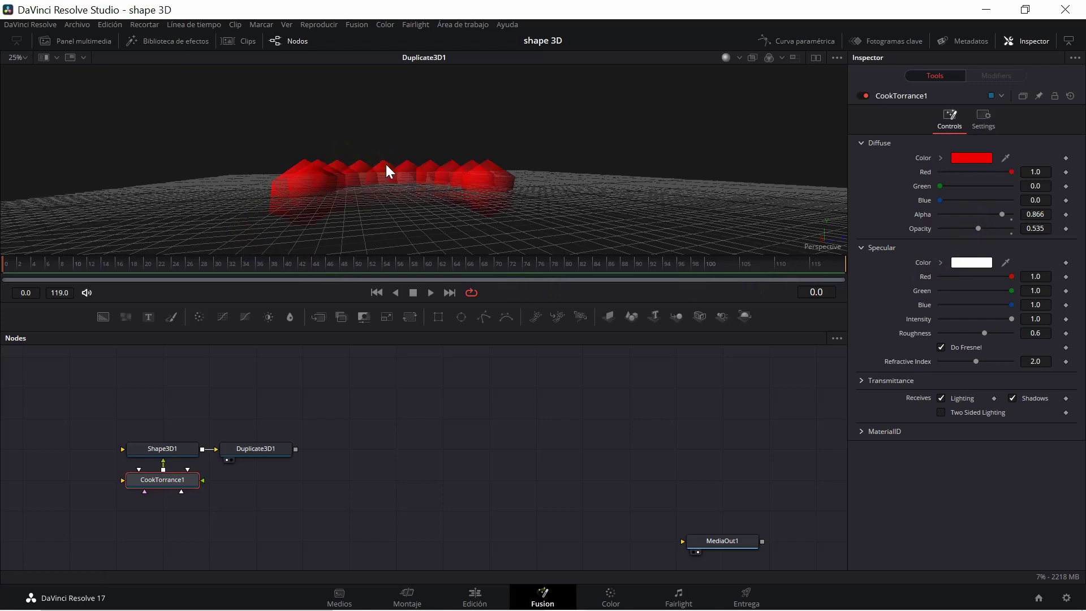
# Restore the CookTorrance diffuse Opacity and Alpha to 1.0.
pyautogui.moveTo(386, 164); pyautogui.dragTo(352, 273)
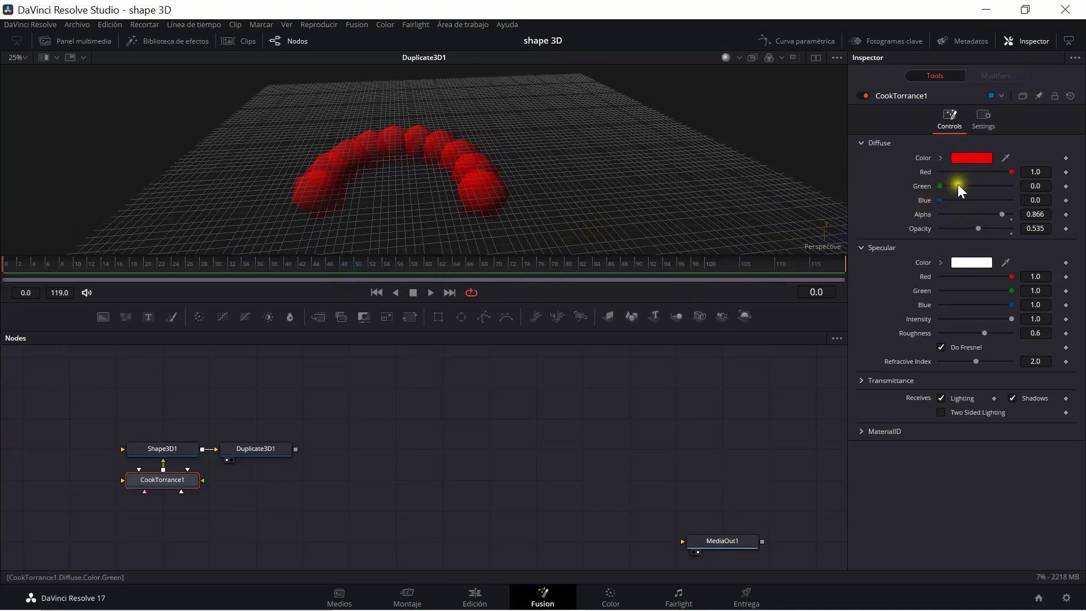
pyautogui.moveTo(979, 228); pyautogui.dragTo(1010, 228)
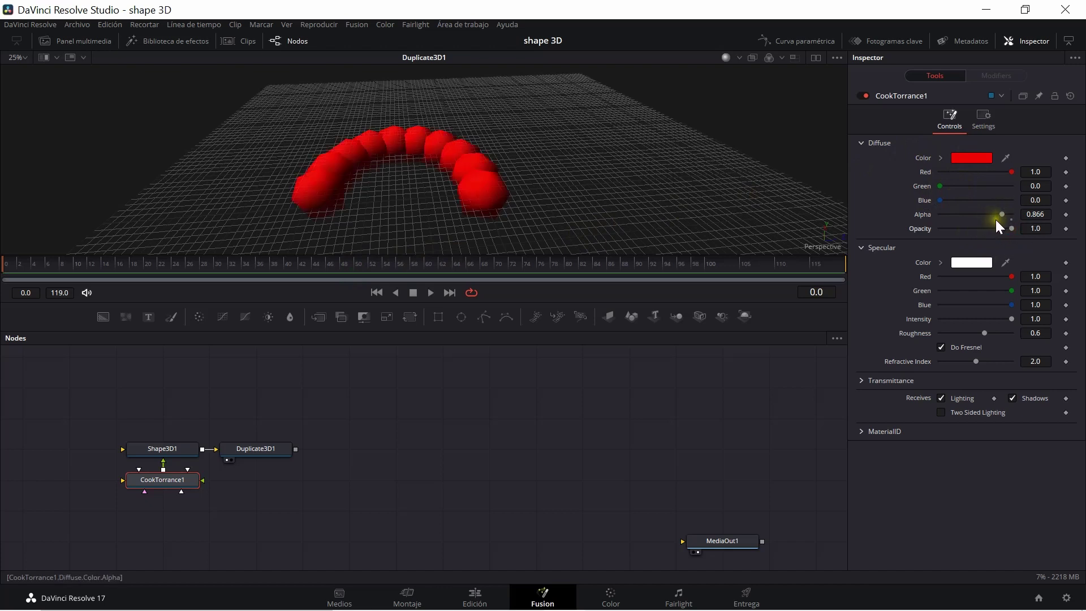
pyautogui.moveTo(1004, 210)
pyautogui.mouseDown()
pyautogui.moveTo(1043, 209)
pyautogui.moveTo(1011, 228)
pyautogui.mouseUp()
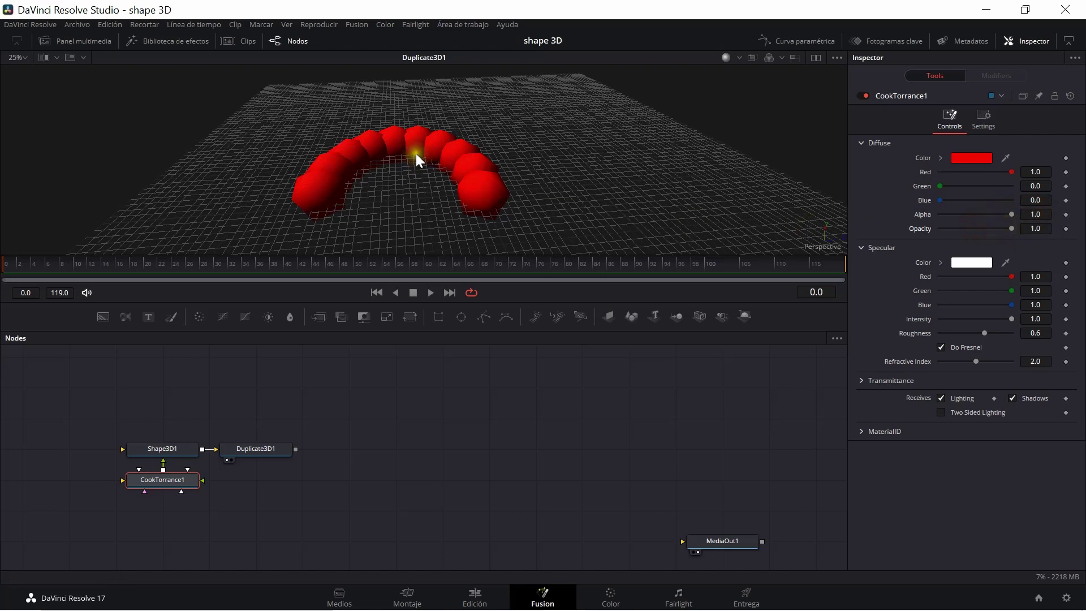
# Try different specular Roughness values on the CookTorrance material, ending at 0.5867, and inspect the shading on the red copies.
pyautogui.moveTo(416, 170)
pyautogui.mouseDown()
pyautogui.moveTo(415, 86)
pyautogui.moveTo(375, 78)
pyautogui.moveTo(257, 100)
pyautogui.moveTo(141, 143)
pyautogui.moveTo(209, 242)
pyautogui.moveTo(497, 209)
pyautogui.moveTo(489, 109)
pyautogui.moveTo(416, 122)
pyautogui.moveTo(379, 161)
pyautogui.moveTo(413, 175)
pyautogui.moveTo(420, 167)
pyautogui.mouseUp()
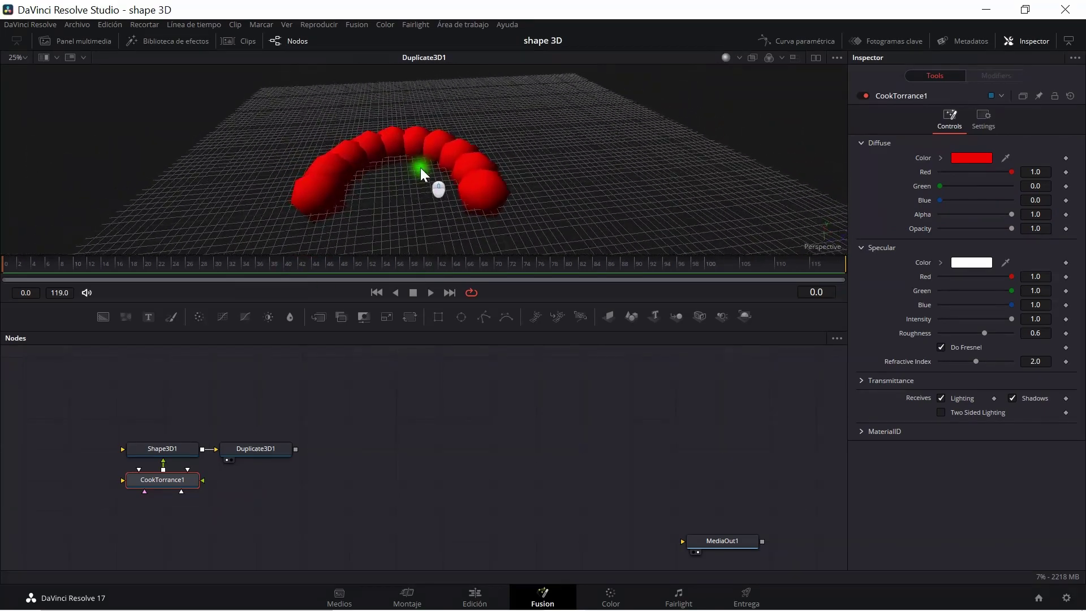
pyautogui.moveTo(986, 334); pyautogui.dragTo(993, 334)
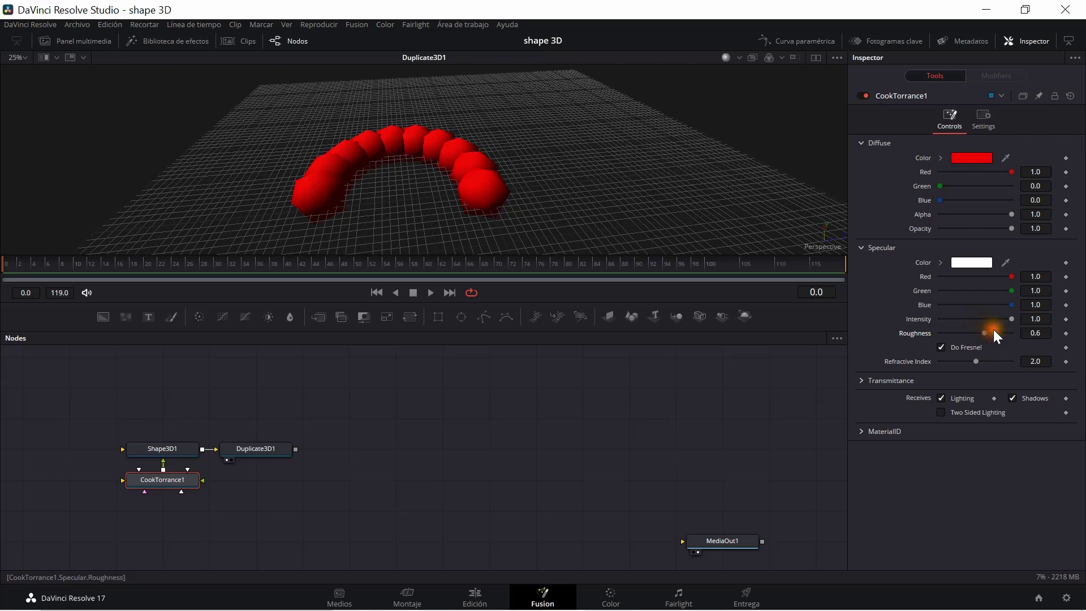
pyautogui.moveTo(1027, 333); pyautogui.dragTo(959, 329)
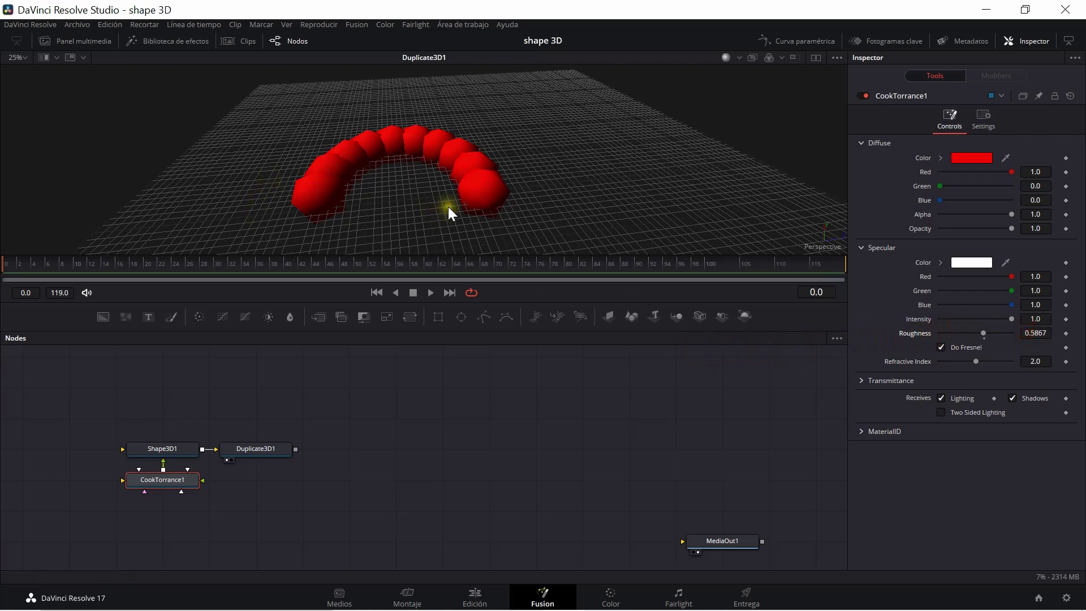
pyautogui.scroll(3, 448, 207)
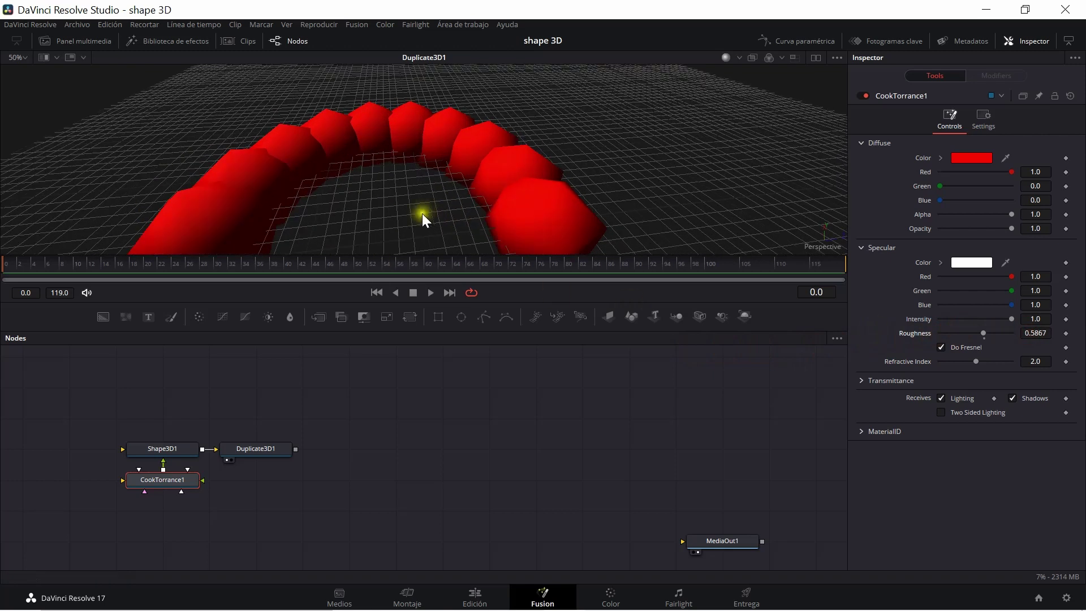
pyautogui.scroll(-2, 378, 213)
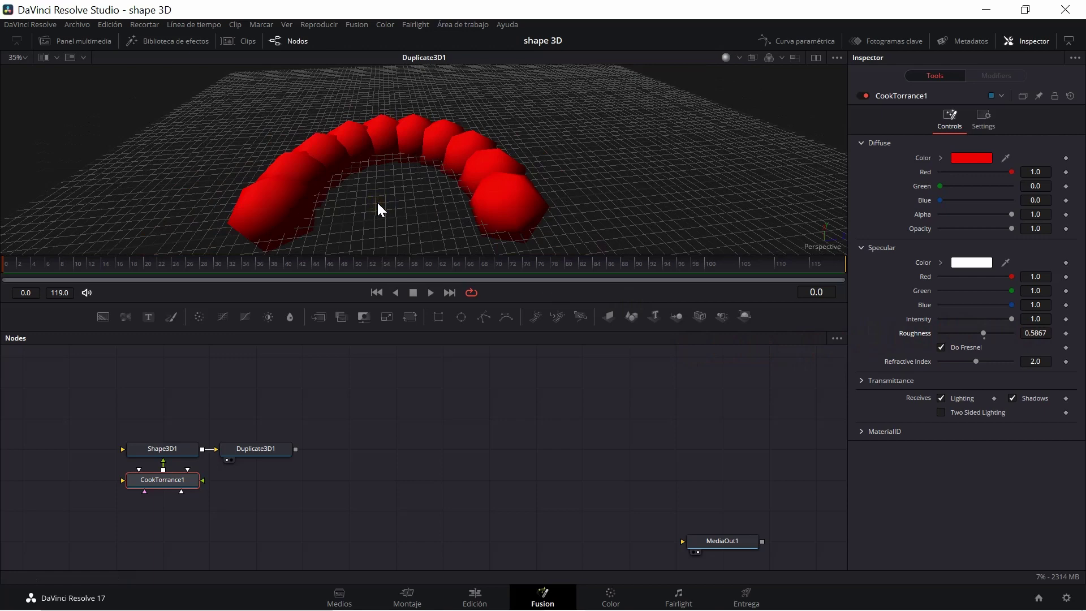
pyautogui.moveTo(378, 204); pyautogui.dragTo(128, 130)
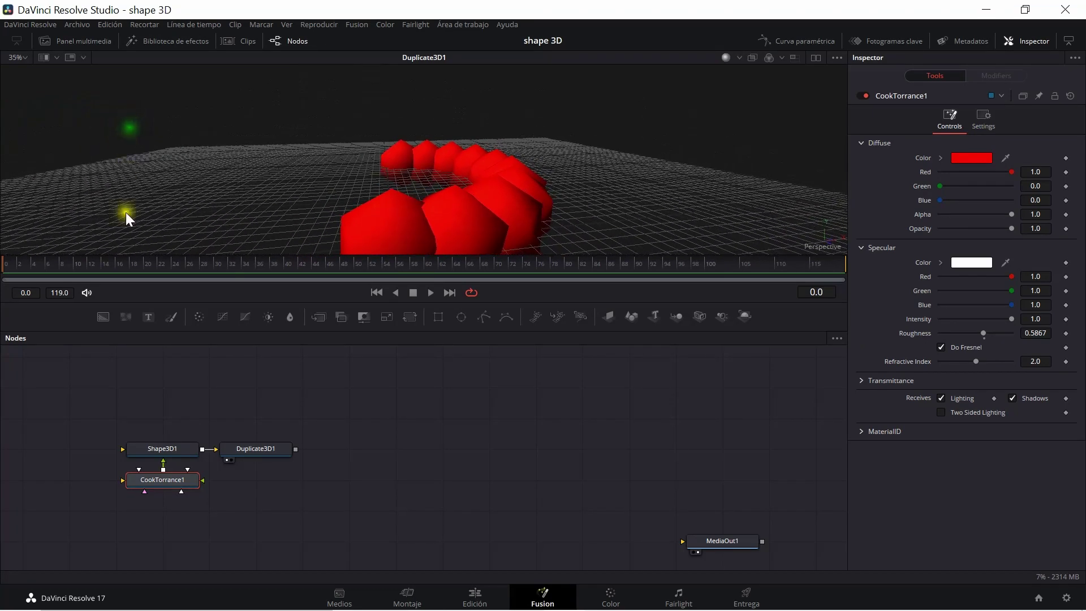
# Move CookTorrance1 farther below Shape3D1, disconnect it from the shape, and reconnect it to the shape's material input.
pyautogui.moveTo(151, 480); pyautogui.dragTo(148, 541)
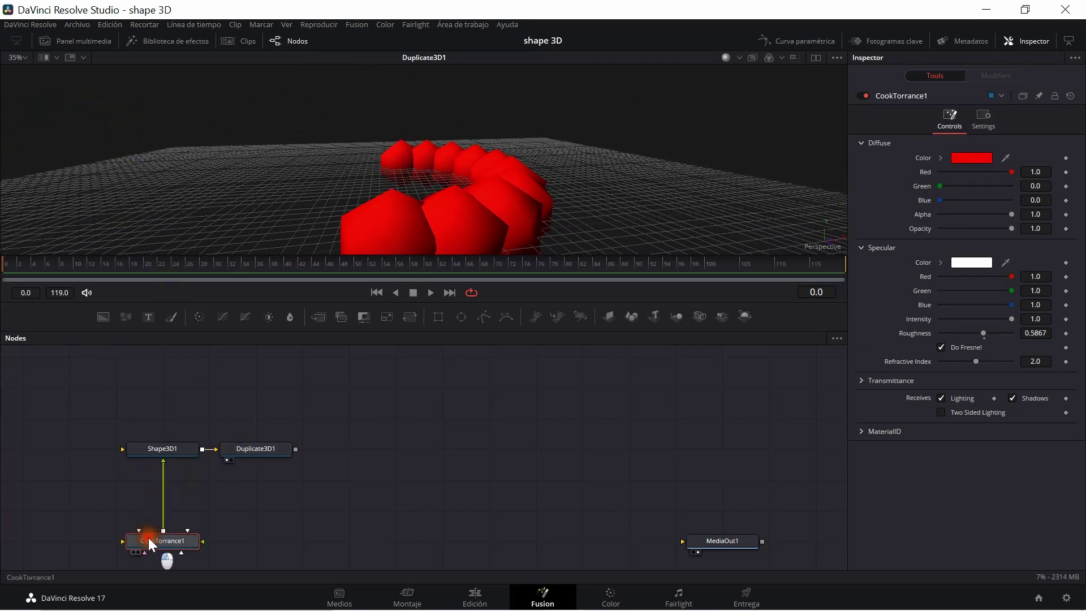
pyautogui.click(161, 503)
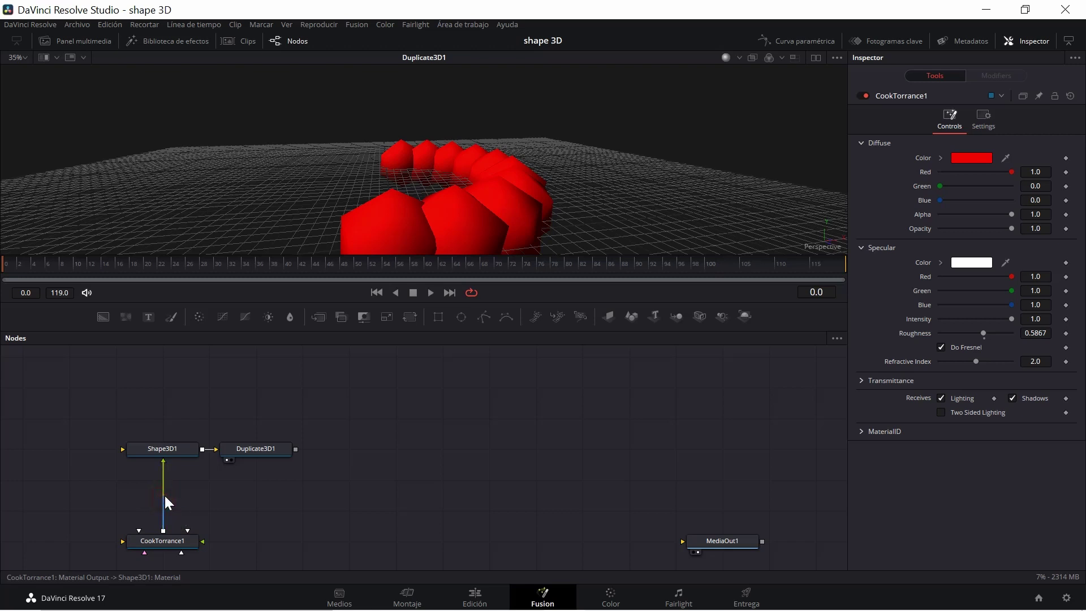
pyautogui.click(161, 495)
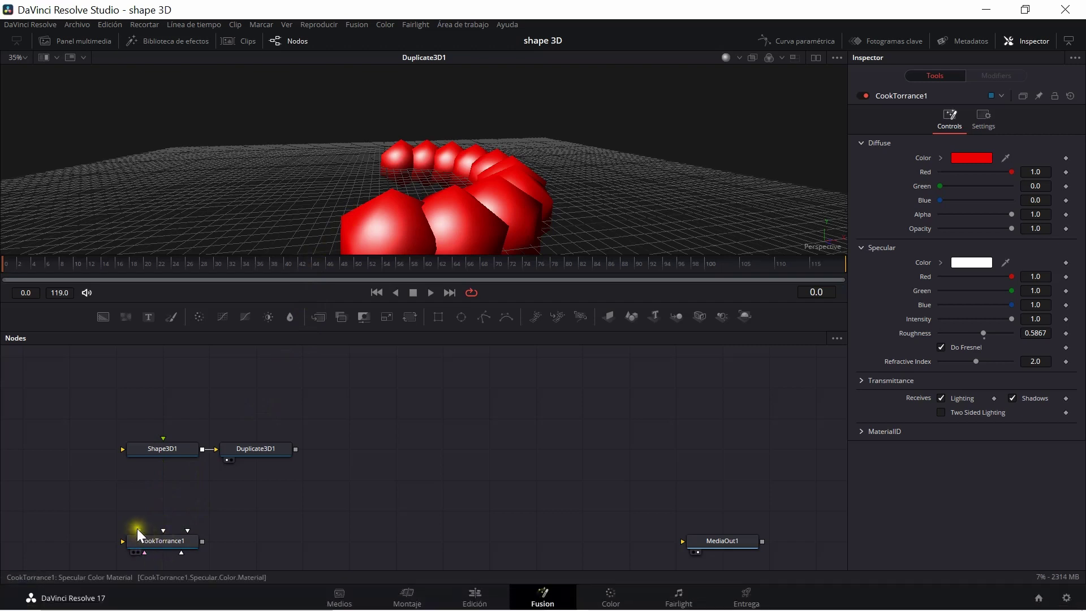
pyautogui.moveTo(137, 529); pyautogui.dragTo(164, 439)
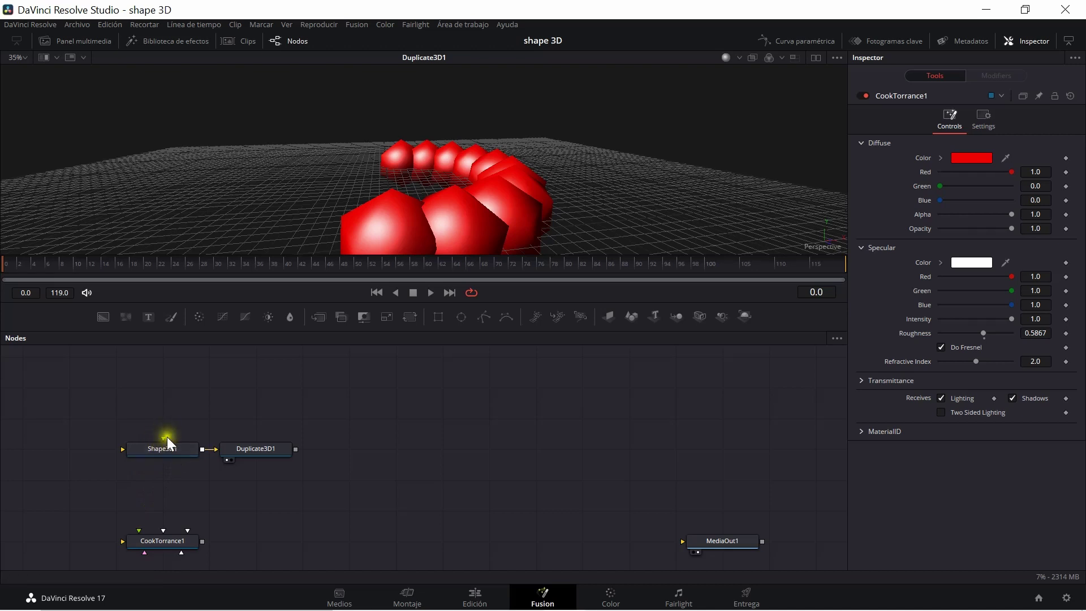
pyautogui.moveTo(163, 440); pyautogui.dragTo(144, 543)
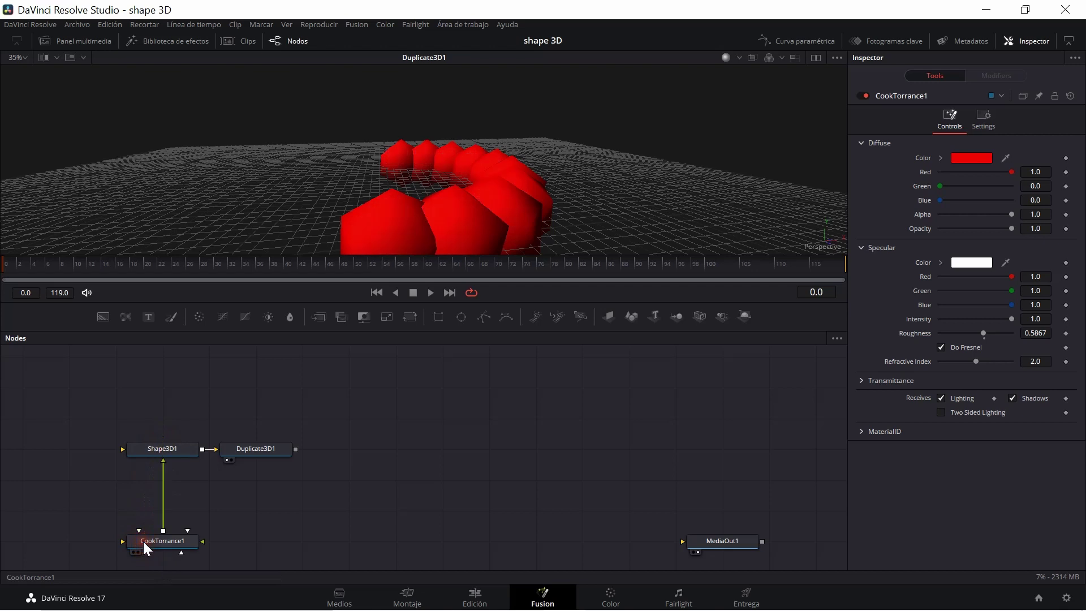
# Replace the CookTorrance1 node with a Channel Boolean material node connected to Shape3D1's material input.
pyautogui.click(144, 542)
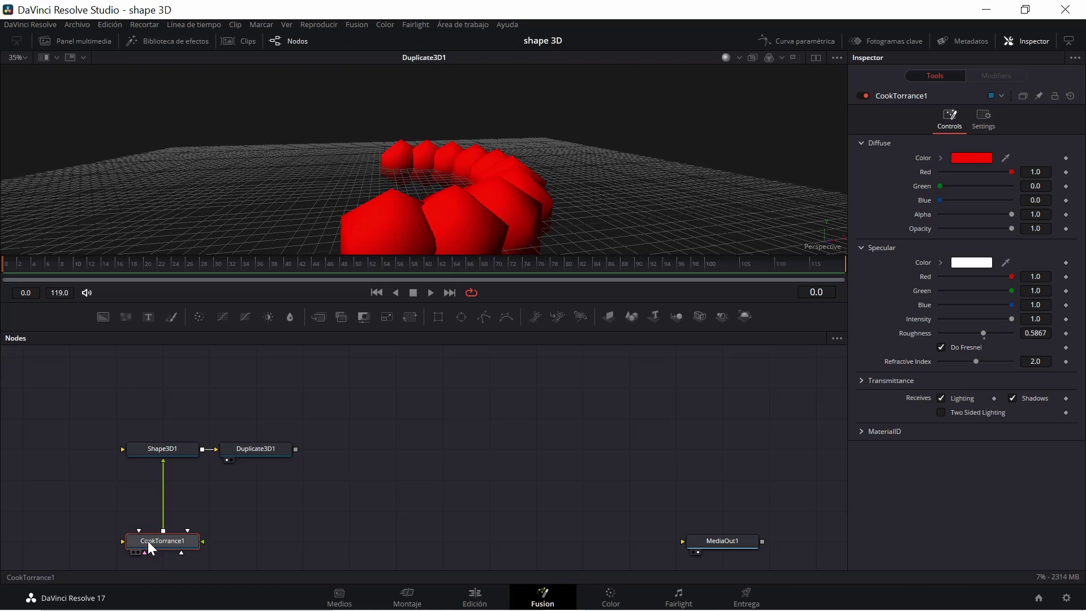
pyautogui.press('Delete')
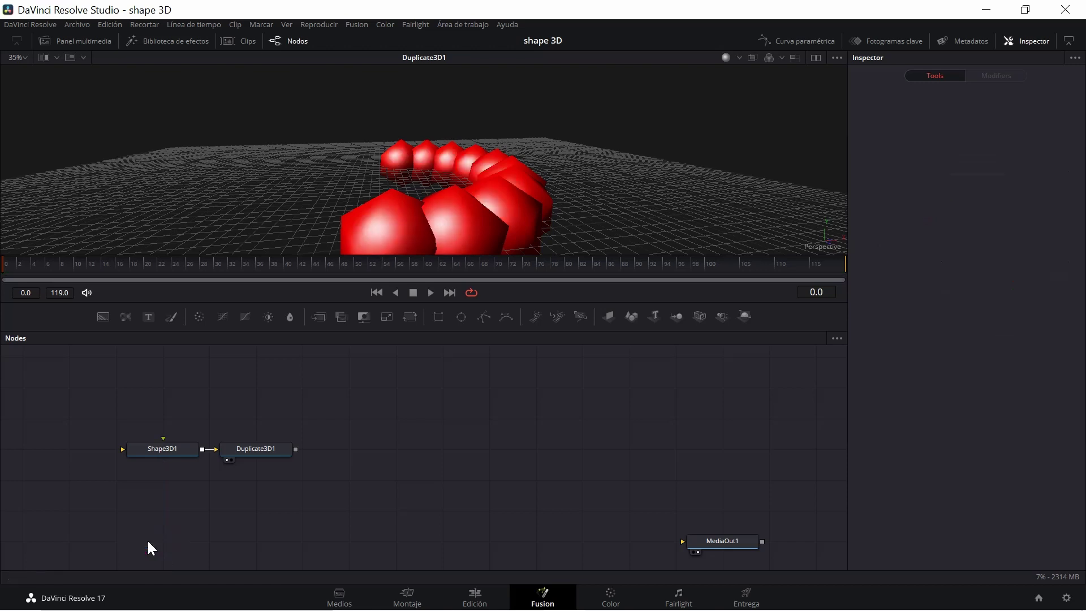
pyautogui.click(174, 41)
pyautogui.click(161, 42)
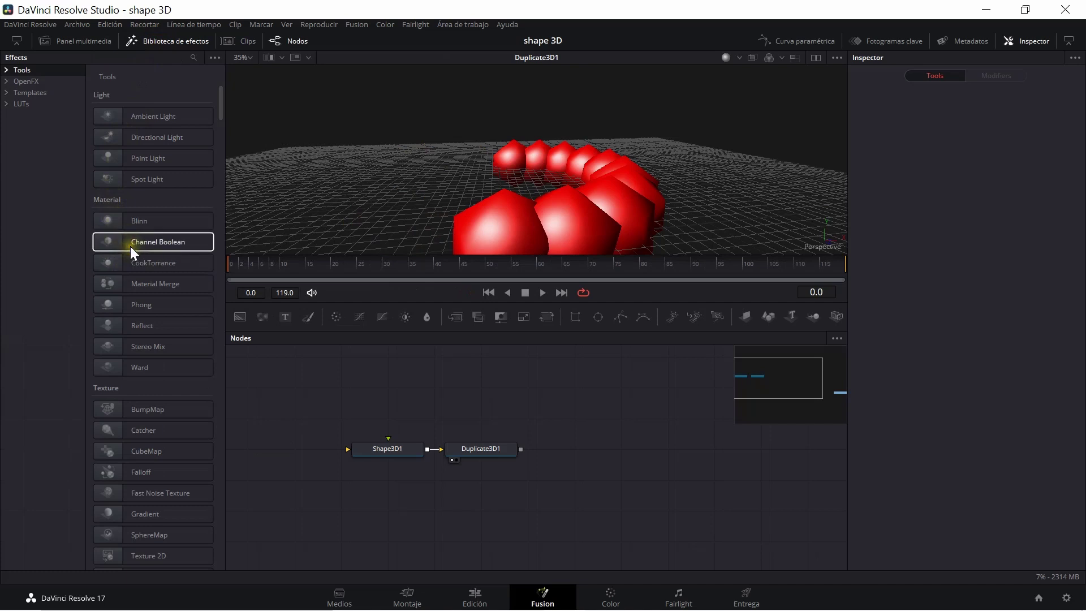
pyautogui.moveTo(132, 239); pyautogui.dragTo(393, 515)
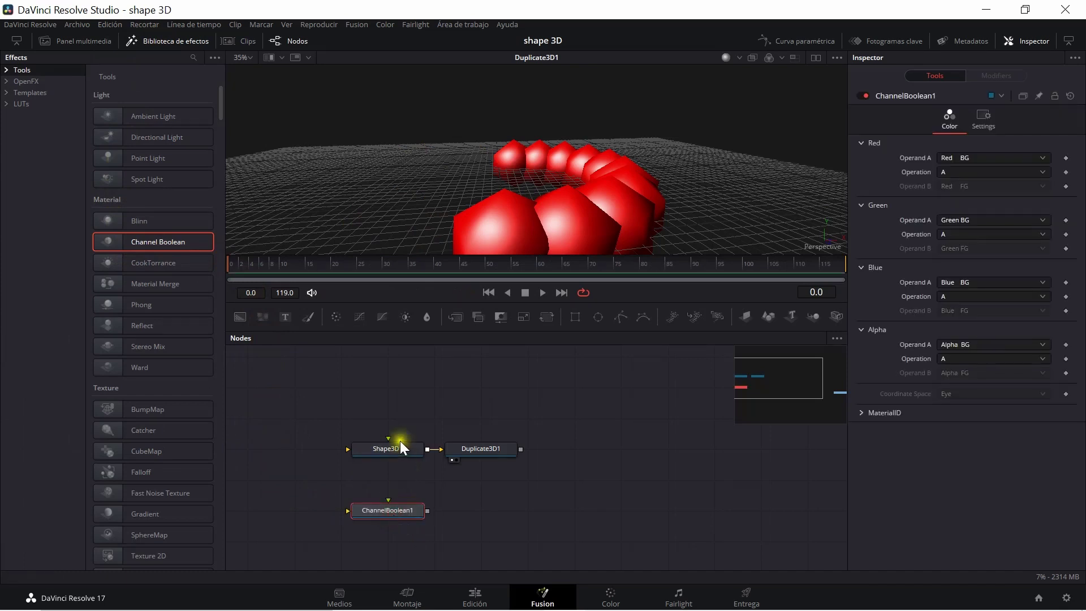
pyautogui.moveTo(388, 437); pyautogui.dragTo(384, 518)
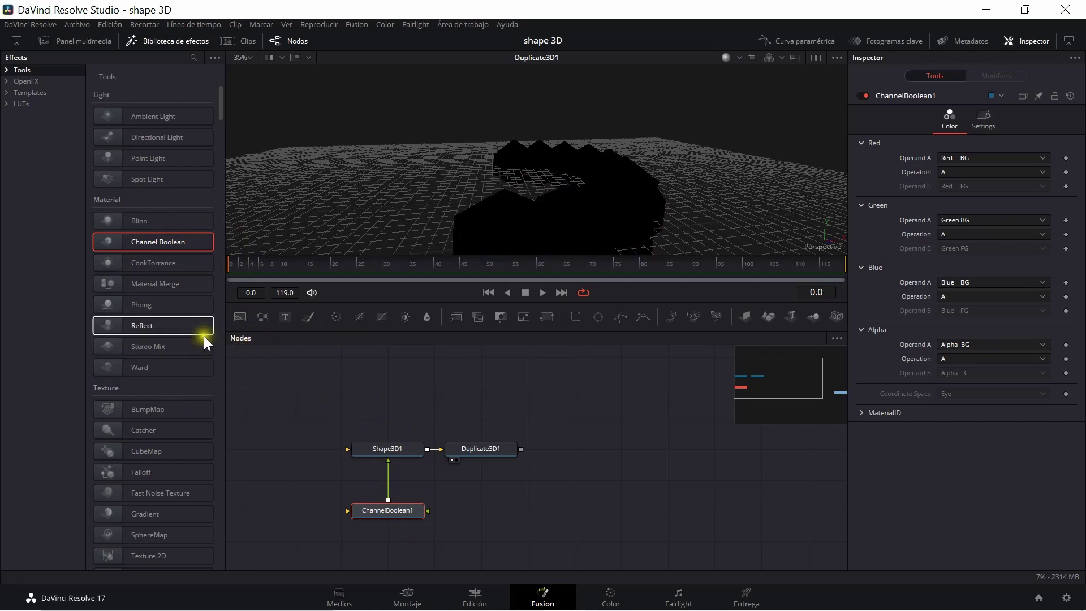
pyautogui.click(293, 411)
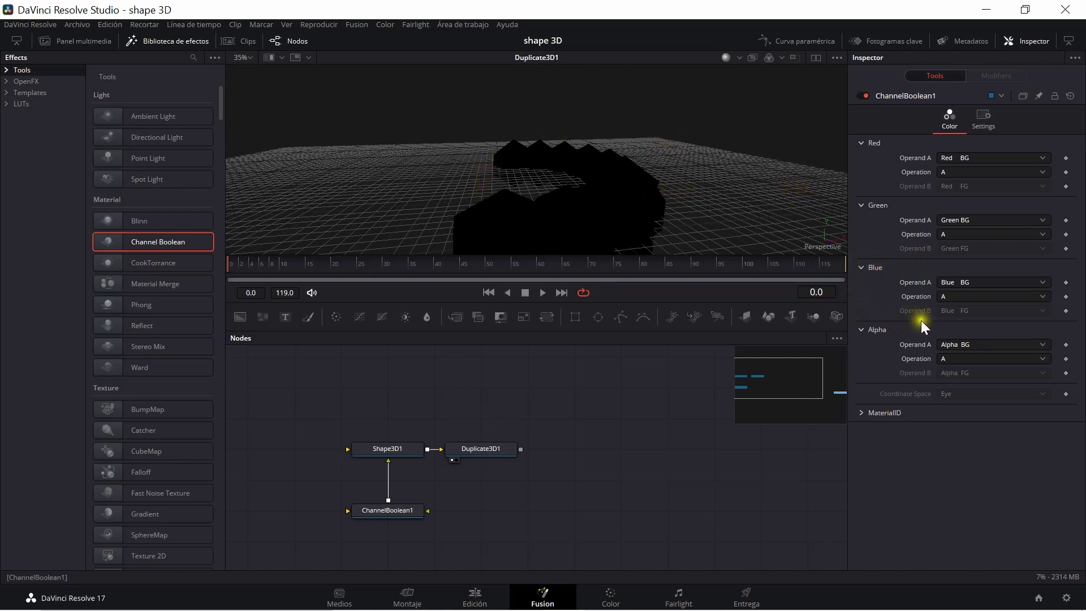
# Set Operand A to Green BG for both the Red and Blue channels of ChannelBoolean1.
pyautogui.click(1041, 158)
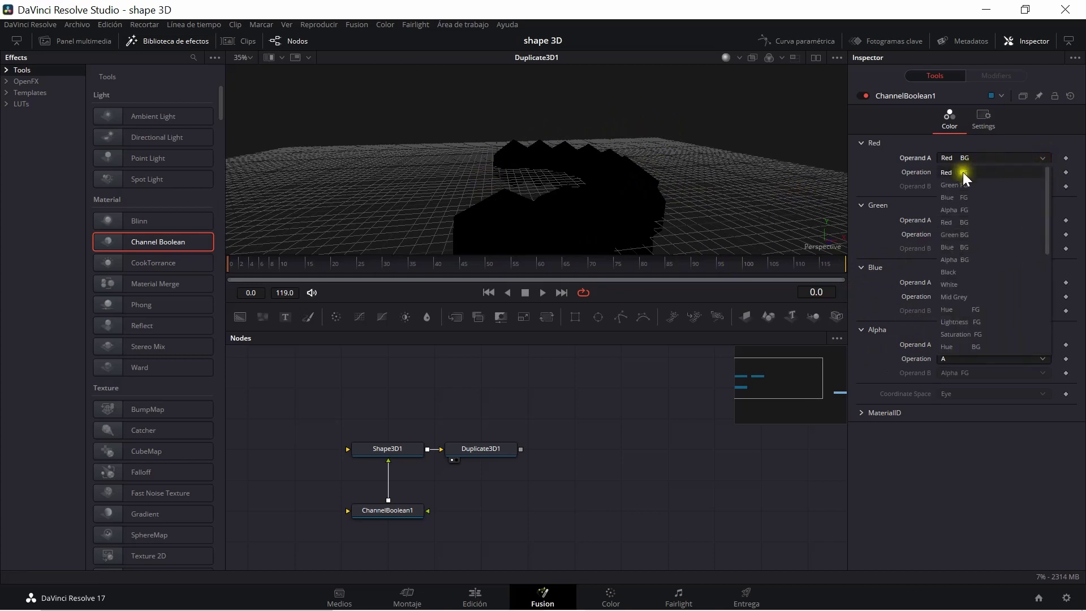
pyautogui.click(949, 236)
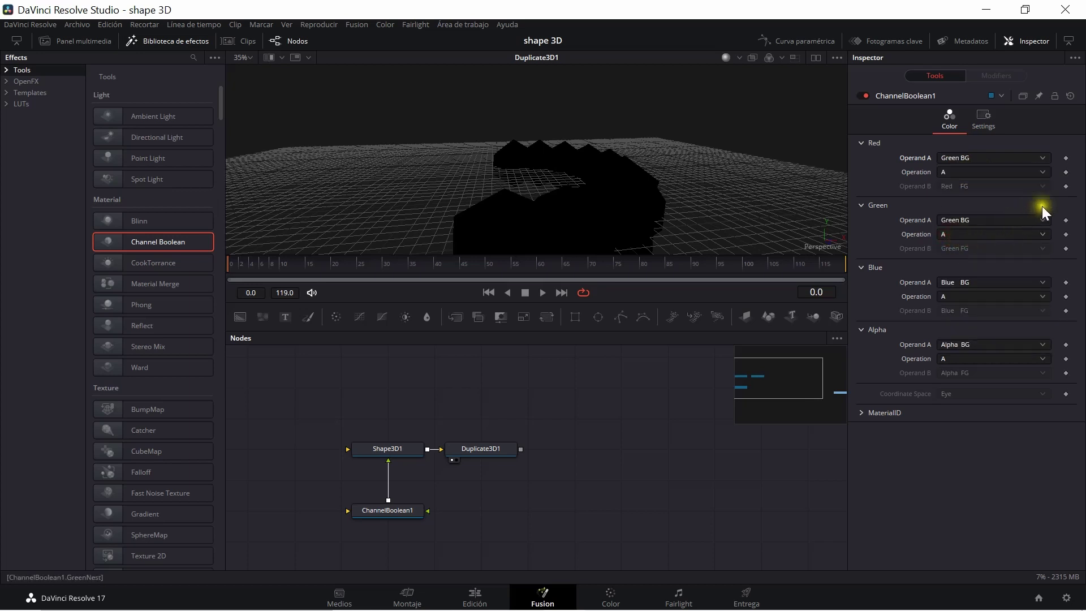
pyautogui.click(1044, 282)
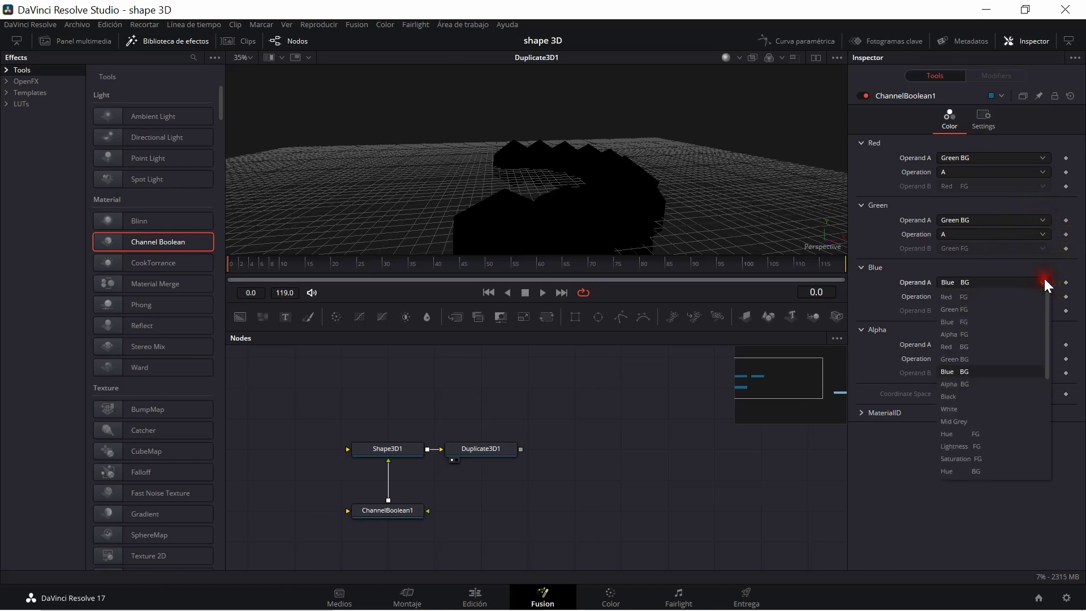
pyautogui.click(956, 359)
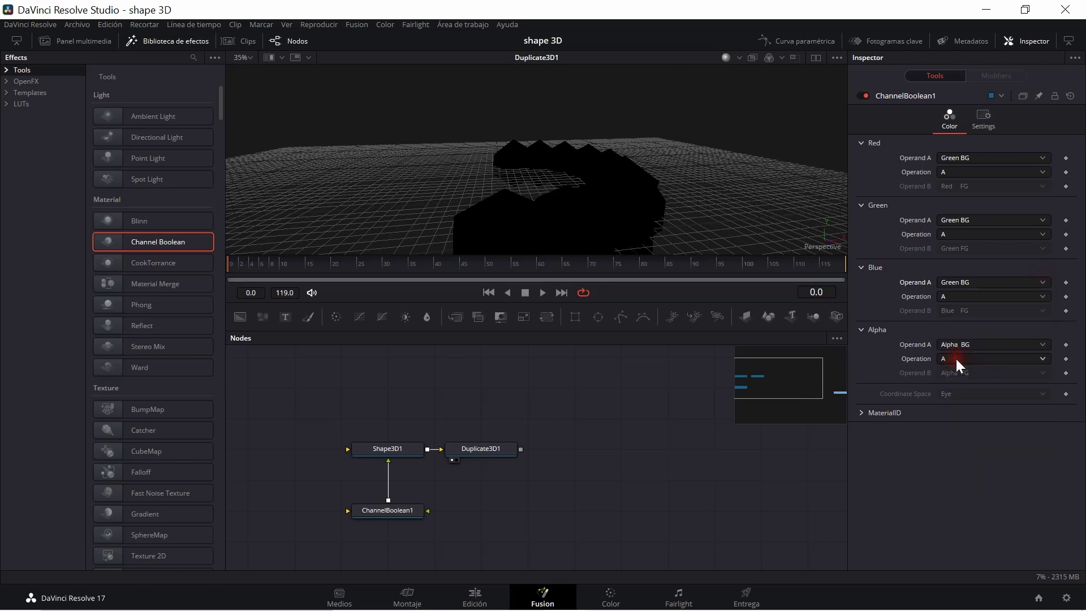
# Try Green BG as the Alpha channel's Operand A in ChannelBoolean1, and set it to Alpha FG instead.
pyautogui.click(1044, 345)
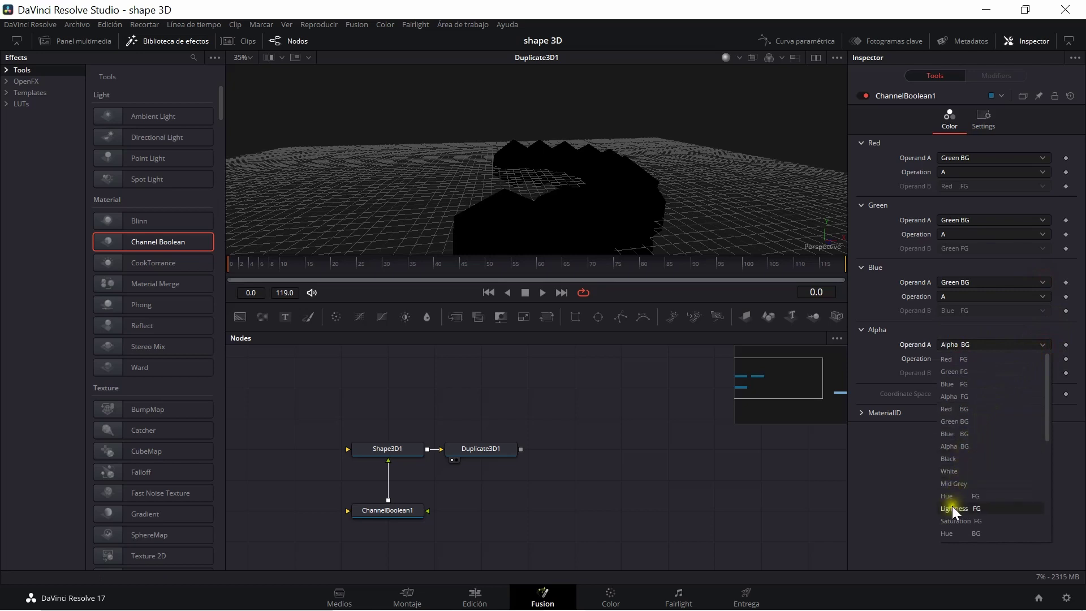
pyautogui.click(946, 423)
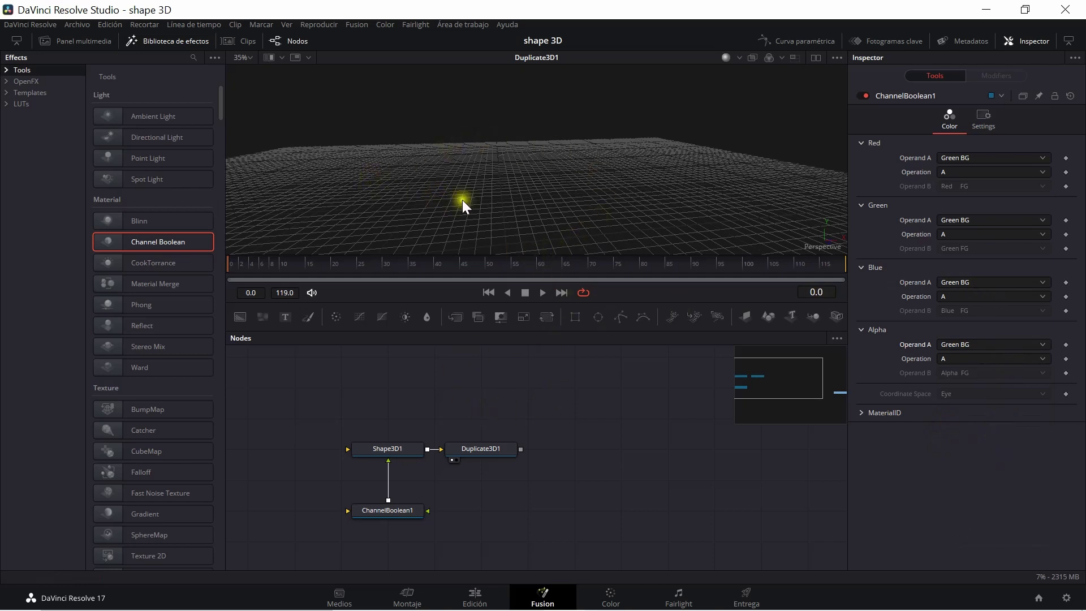
pyautogui.click(1044, 344)
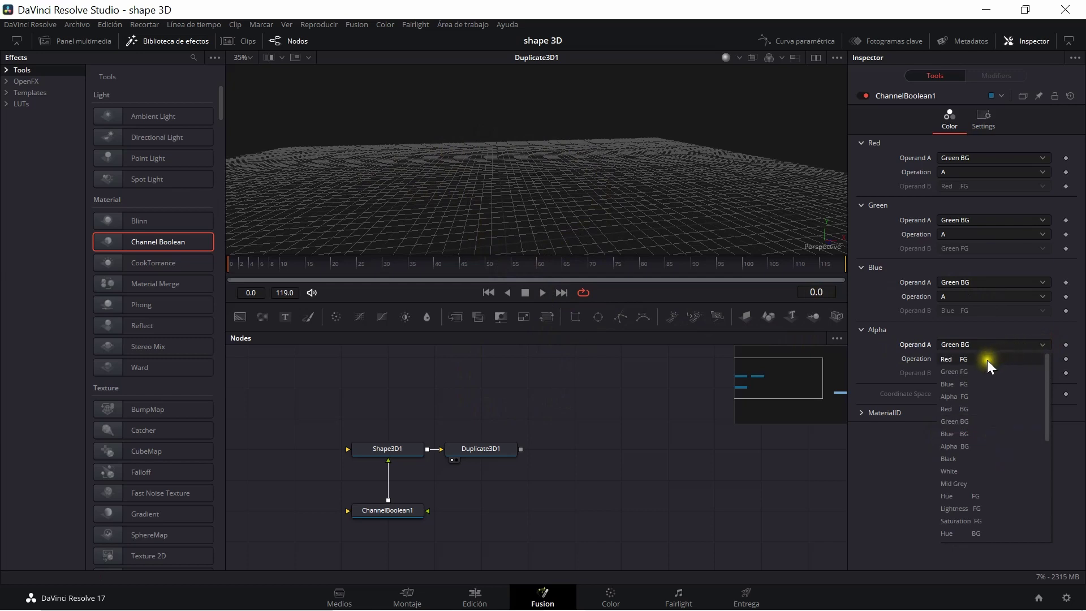
pyautogui.click(959, 396)
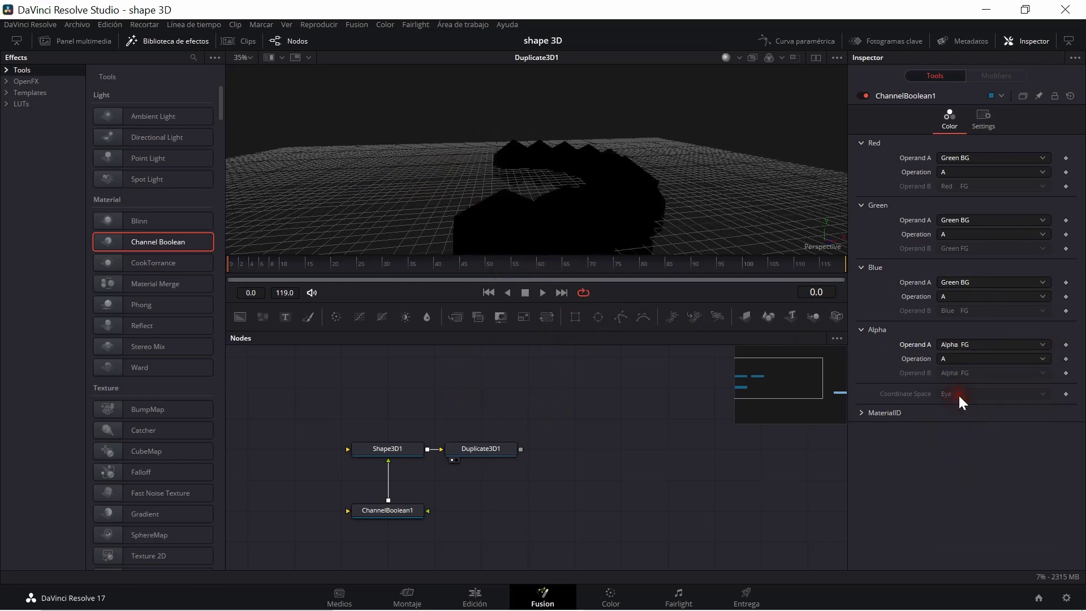
# Set ChannelBoolean1's Operand A to Alpha BG for the Blue channel and Alpha FG for the Green and Red channels.
pyautogui.click(1043, 281)
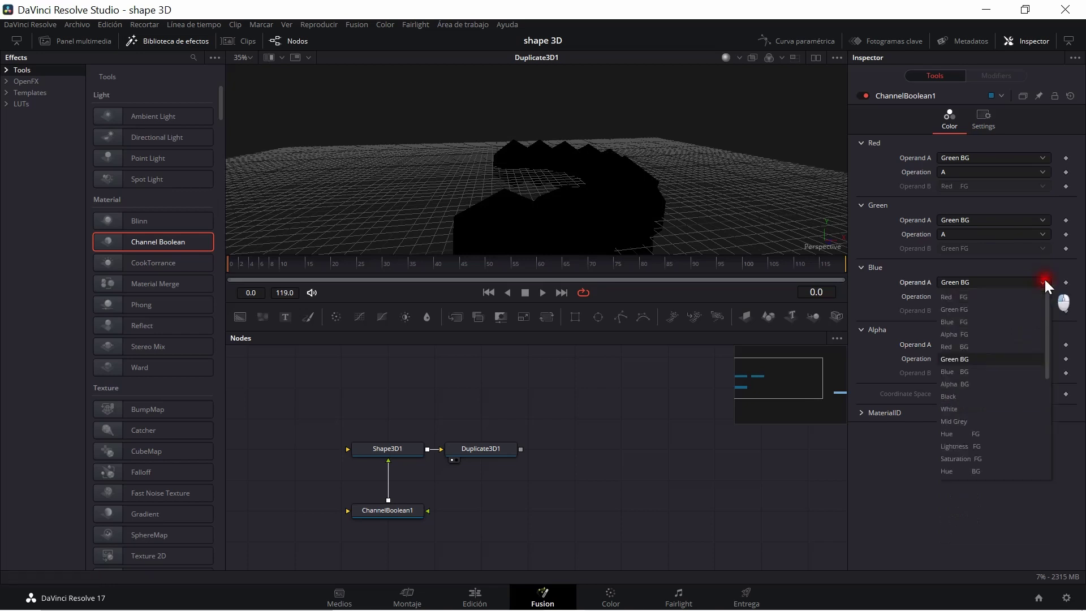
pyautogui.click(962, 385)
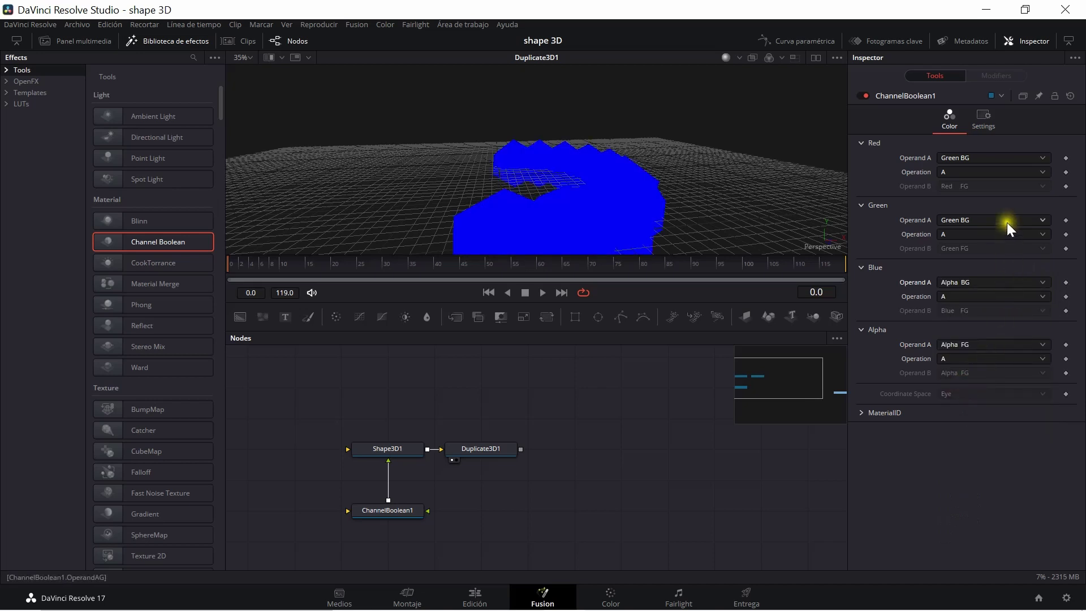
pyautogui.click(1041, 219)
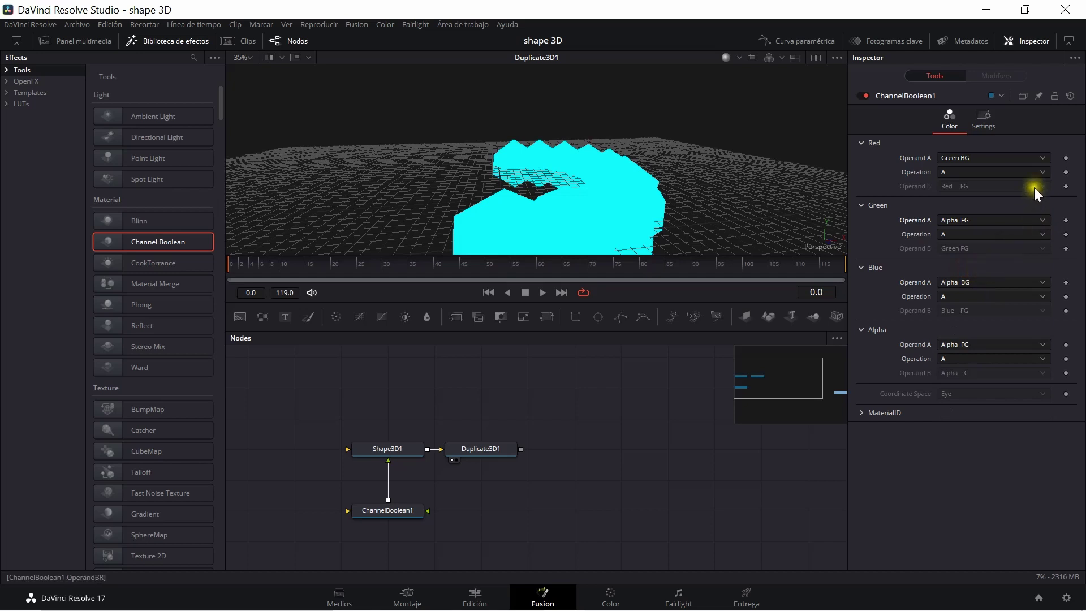
pyautogui.click(1040, 156)
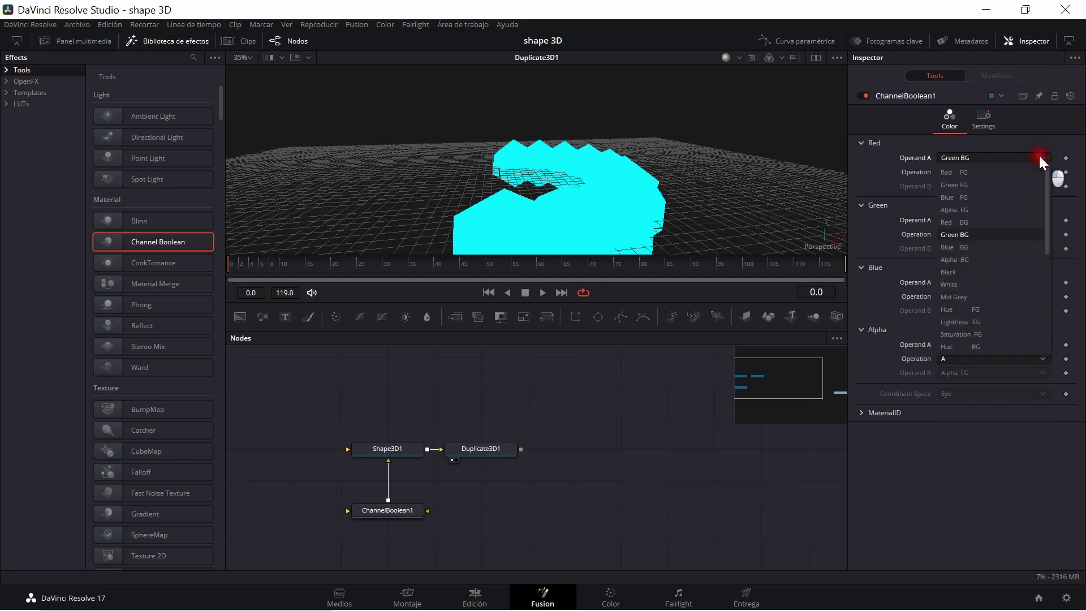
pyautogui.click(965, 210)
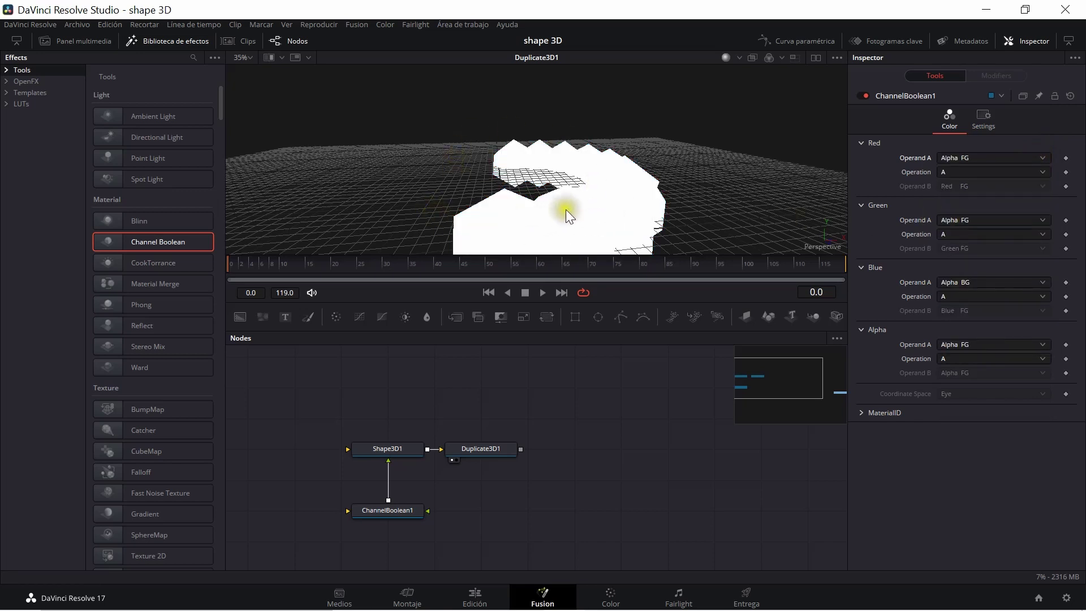
pyautogui.moveTo(609, 228); pyautogui.dragTo(861, 182)
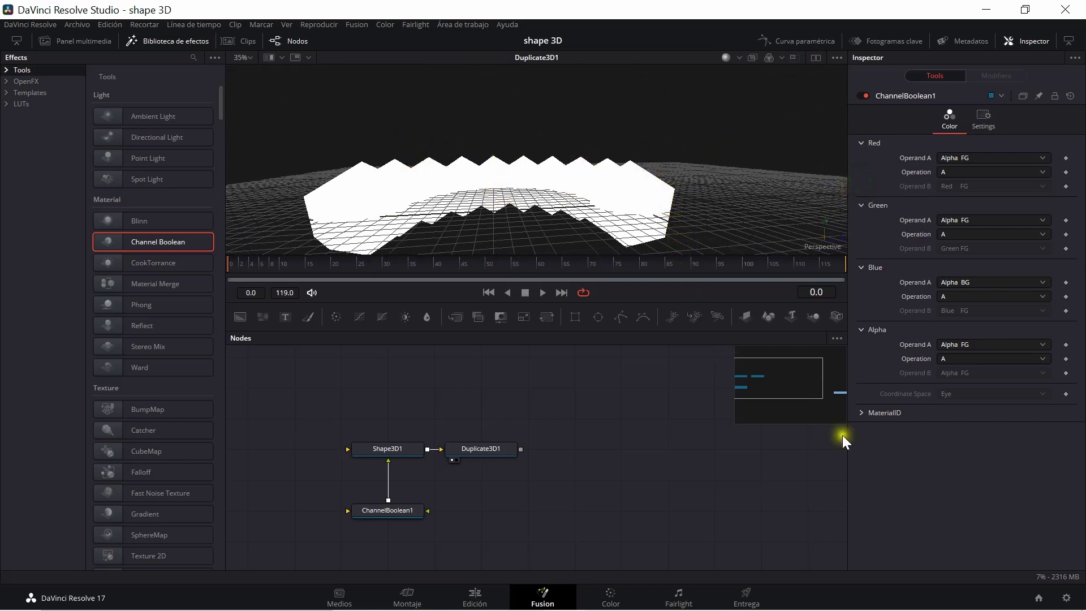
# Examine the Controls and Material settings of Shape3D1 while it uses an external material.
pyautogui.click(404, 456)
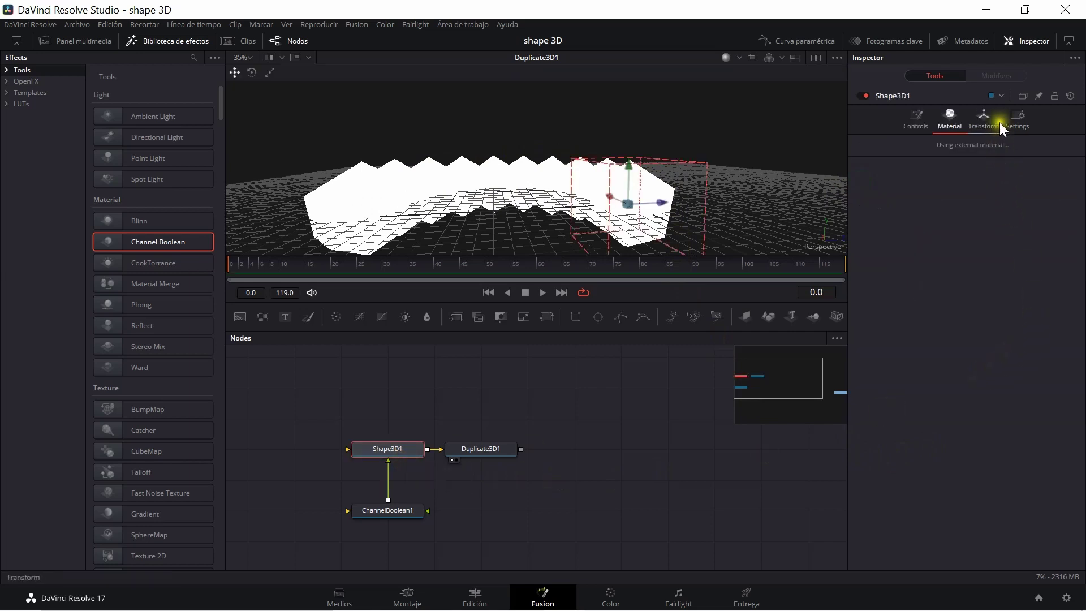
pyautogui.click(926, 121)
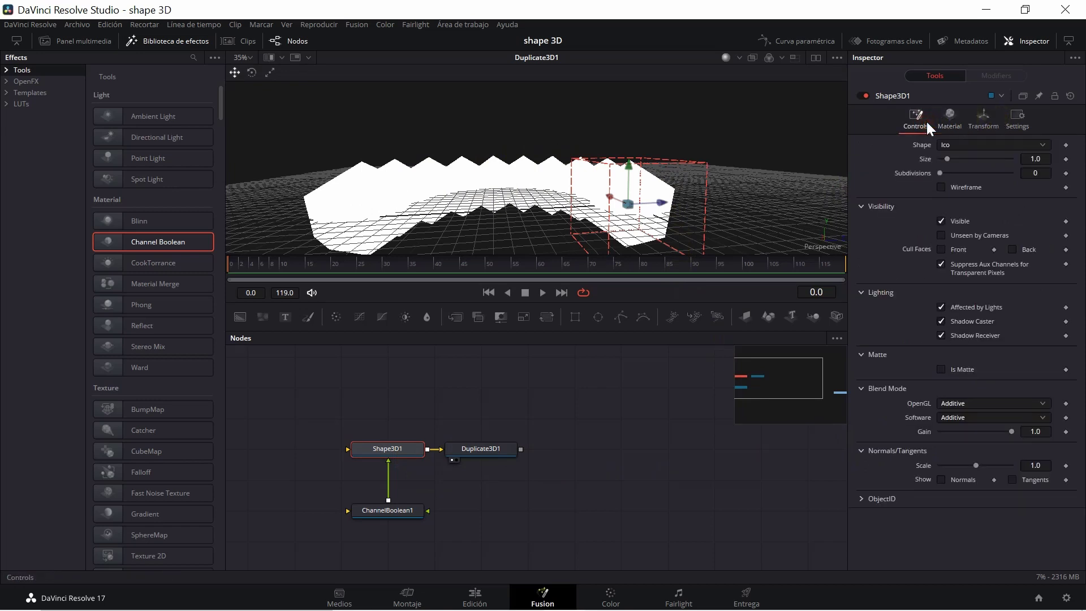
pyautogui.click(959, 119)
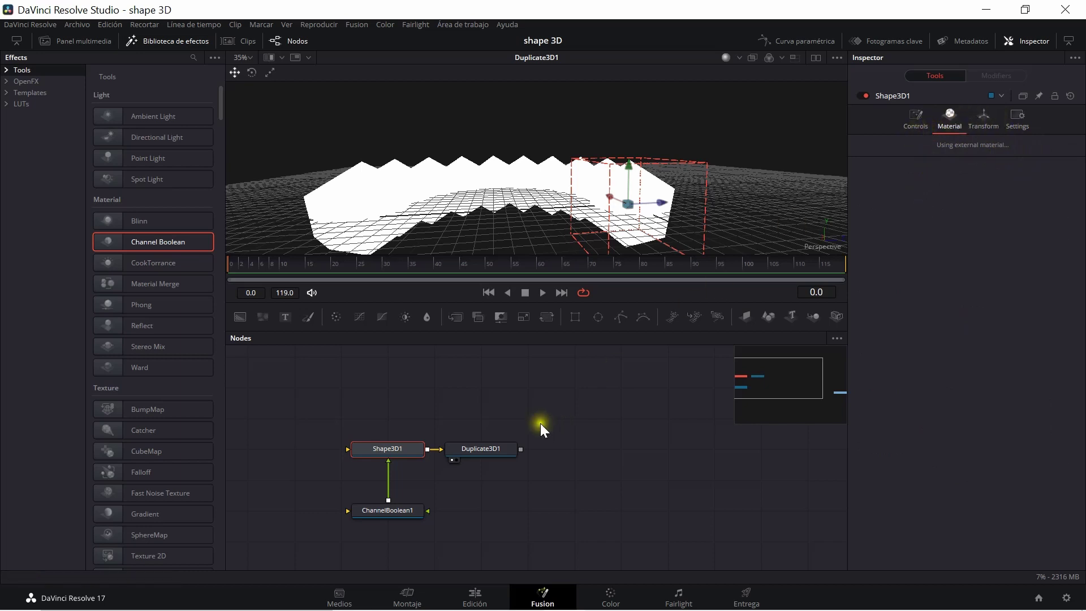
# Replace the ChannelBoolean1 node with a Phong material node connected to Shape3D1's material input.
pyautogui.click(377, 513)
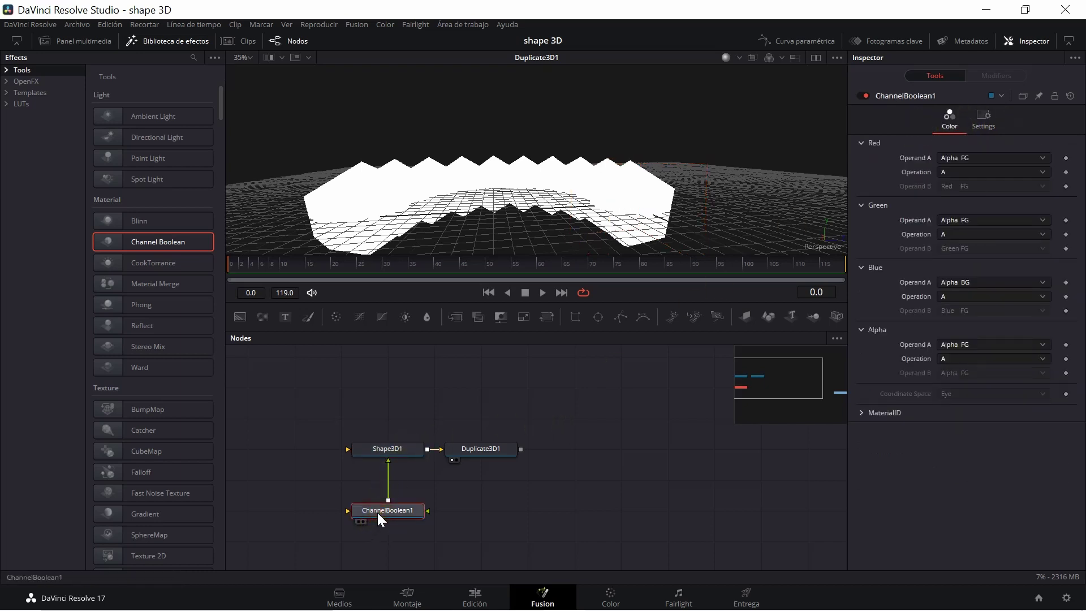
pyautogui.press('Delete')
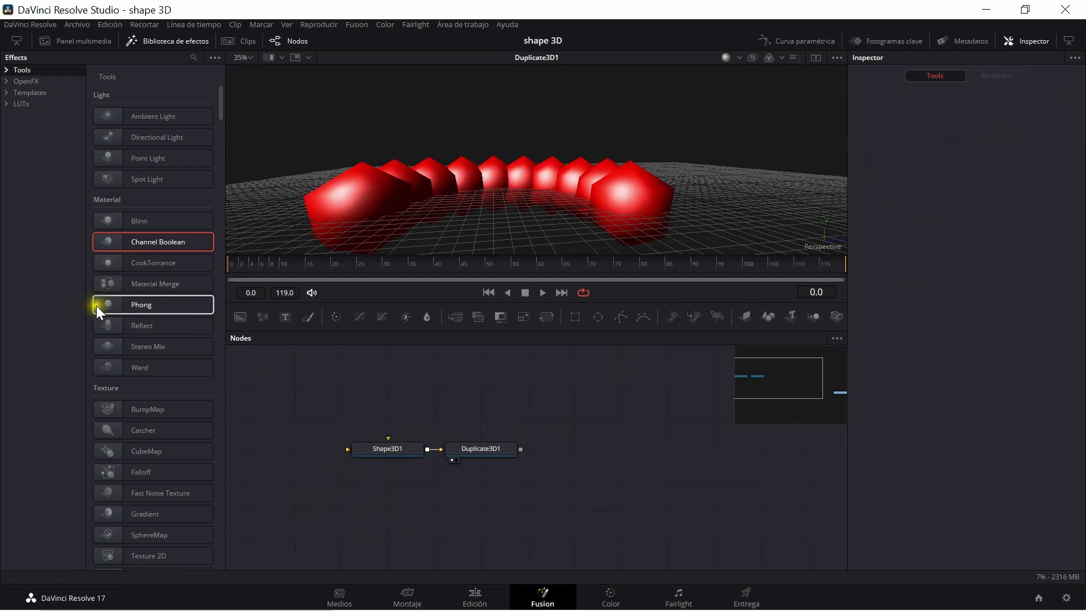
pyautogui.moveTo(145, 306); pyautogui.dragTo(396, 503)
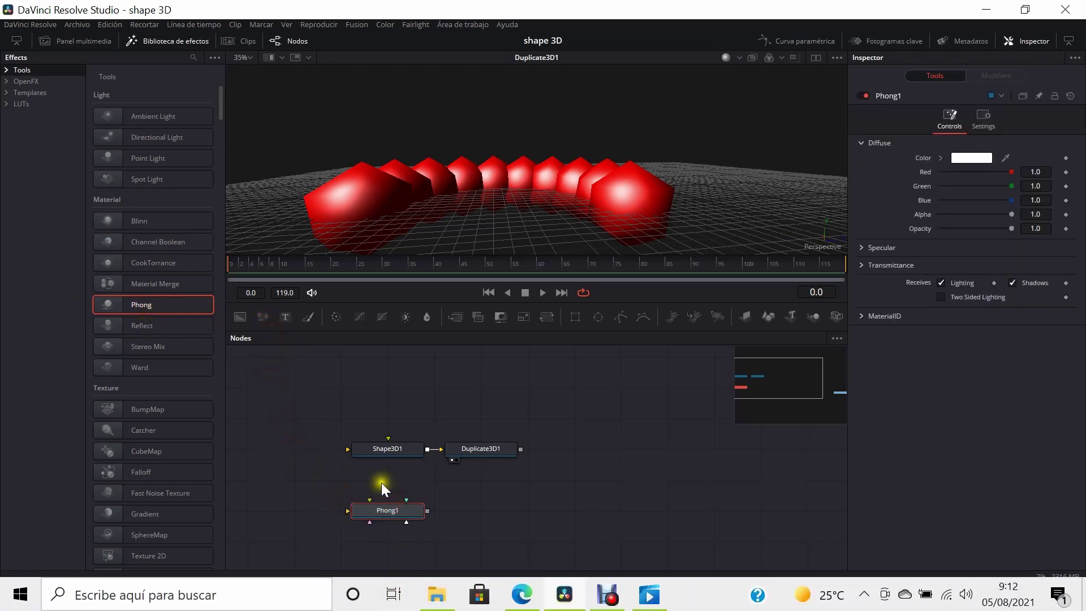
pyautogui.moveTo(388, 439); pyautogui.dragTo(369, 509)
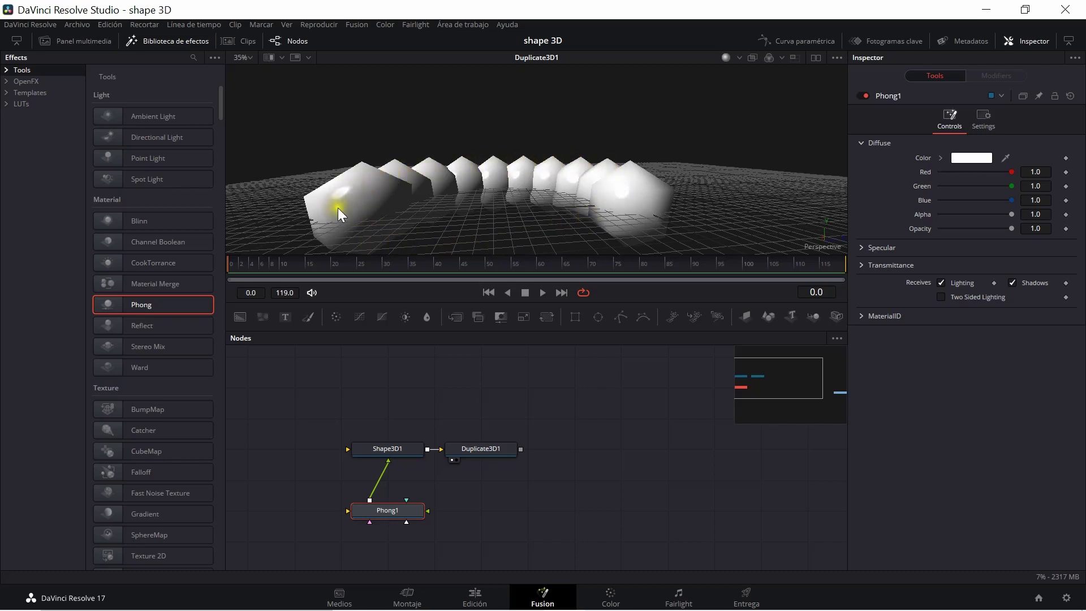
# Set Phong1's diffuse color to blue (#0000ff).
pyautogui.click(966, 157)
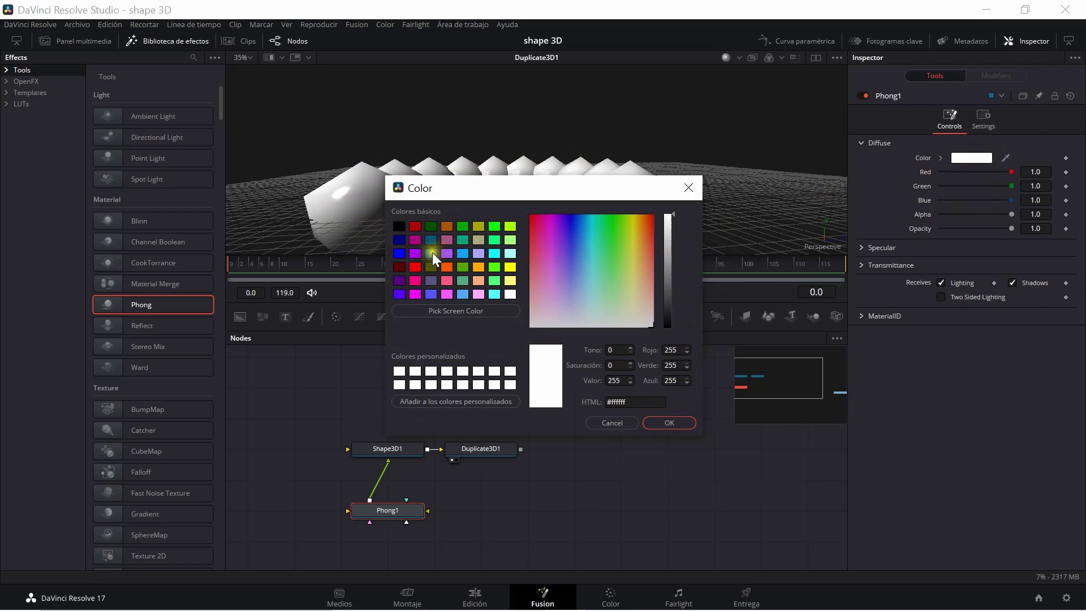
pyautogui.click(399, 254)
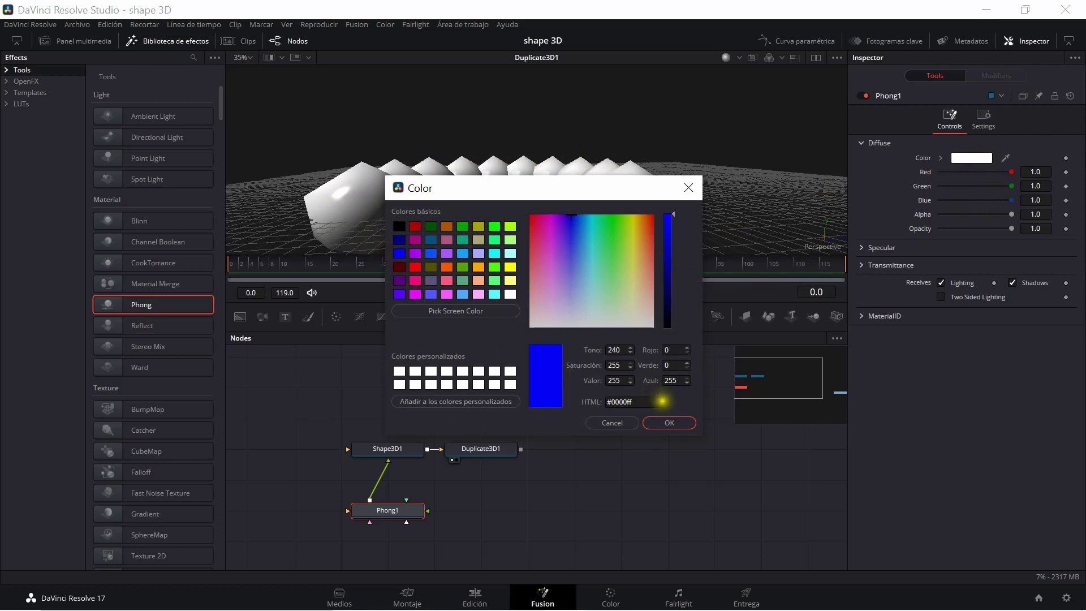
pyautogui.click(670, 423)
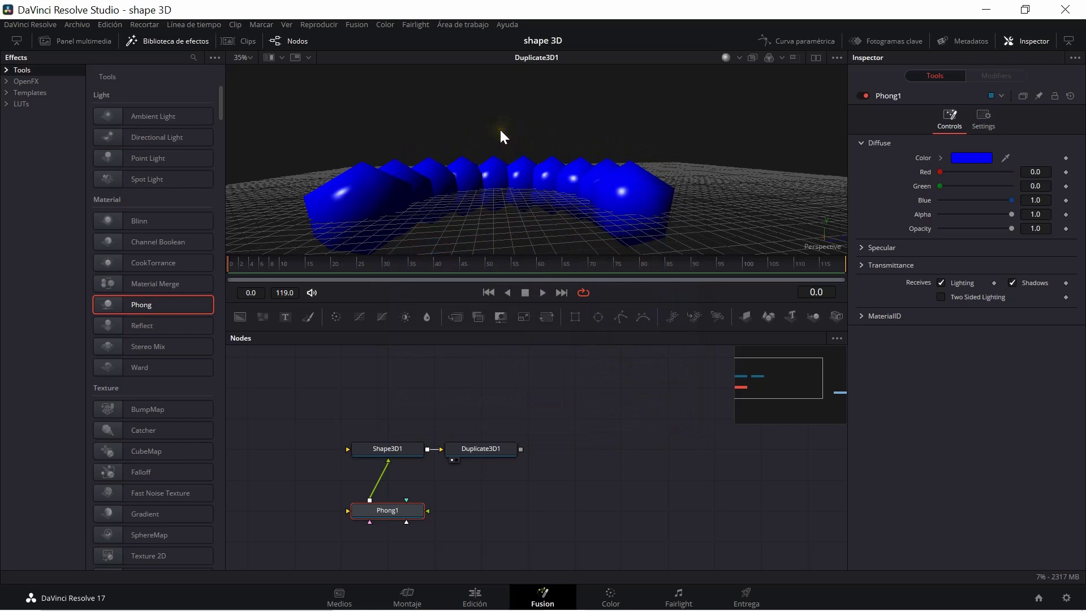
pyautogui.moveTo(501, 202); pyautogui.dragTo(514, 246)
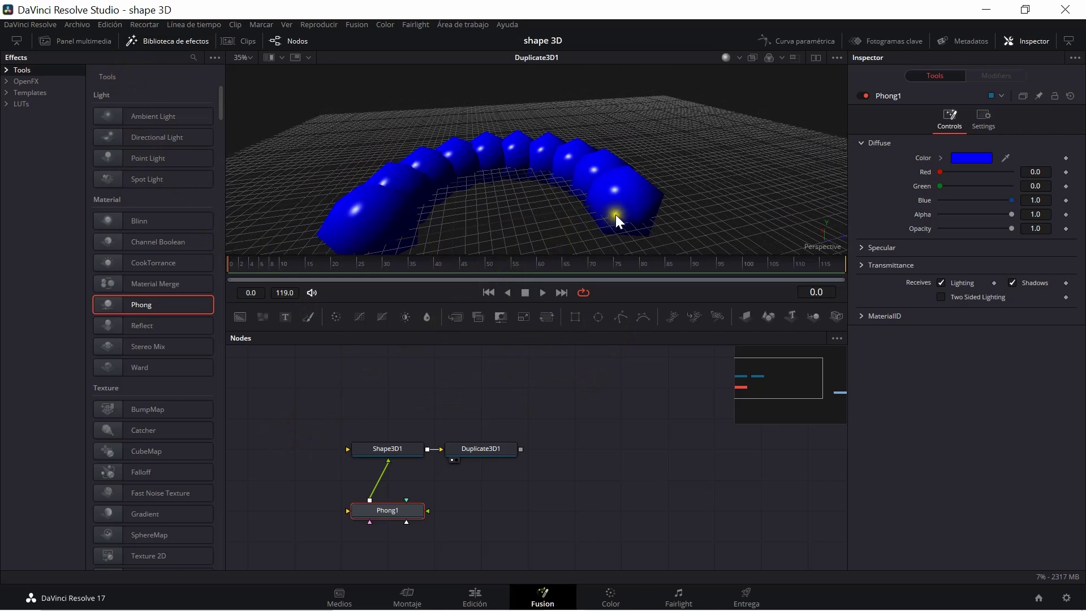
# Lower Phong1's specular Exponent to 11.9, keeping the diffuse Blue value at 1.0.
pyautogui.click(861, 247)
pyautogui.moveTo(984, 337); pyautogui.dragTo(954, 337)
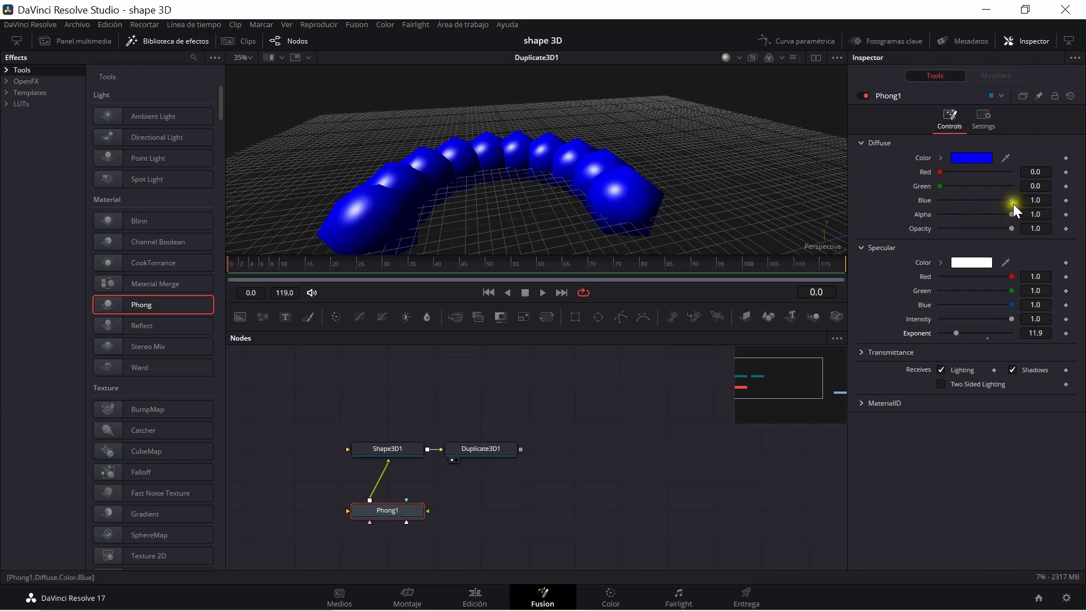
pyautogui.moveTo(1013, 200)
pyautogui.mouseDown()
pyautogui.moveTo(989, 202)
pyautogui.moveTo(1018, 201)
pyautogui.mouseUp()
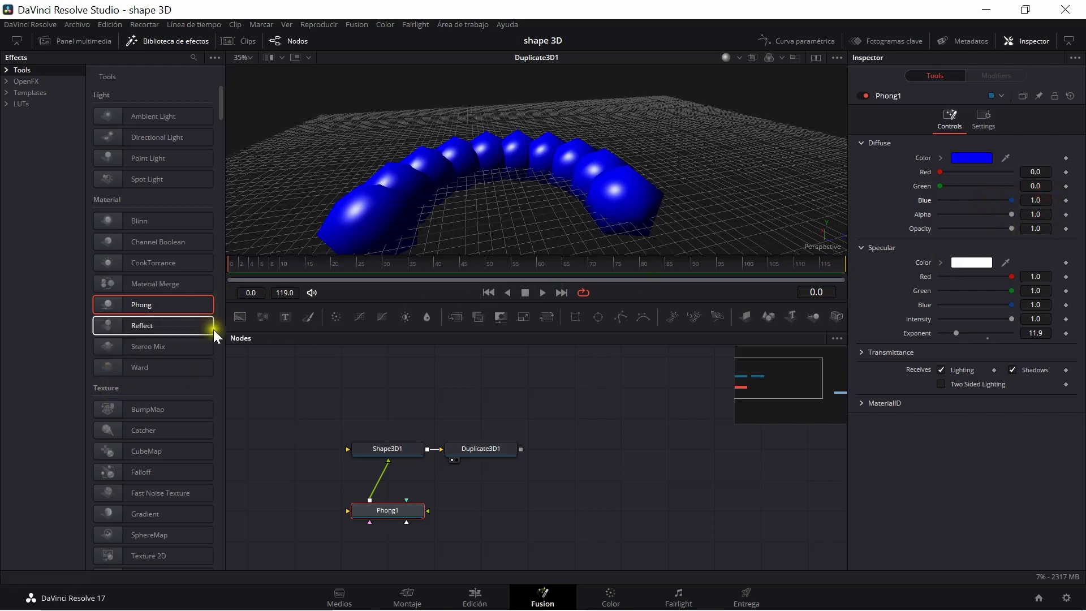
# Insert a Reflect material node between Phong1 and Shape3D1, and enable Separate RGB Indices for its refraction.
pyautogui.click(160, 326)
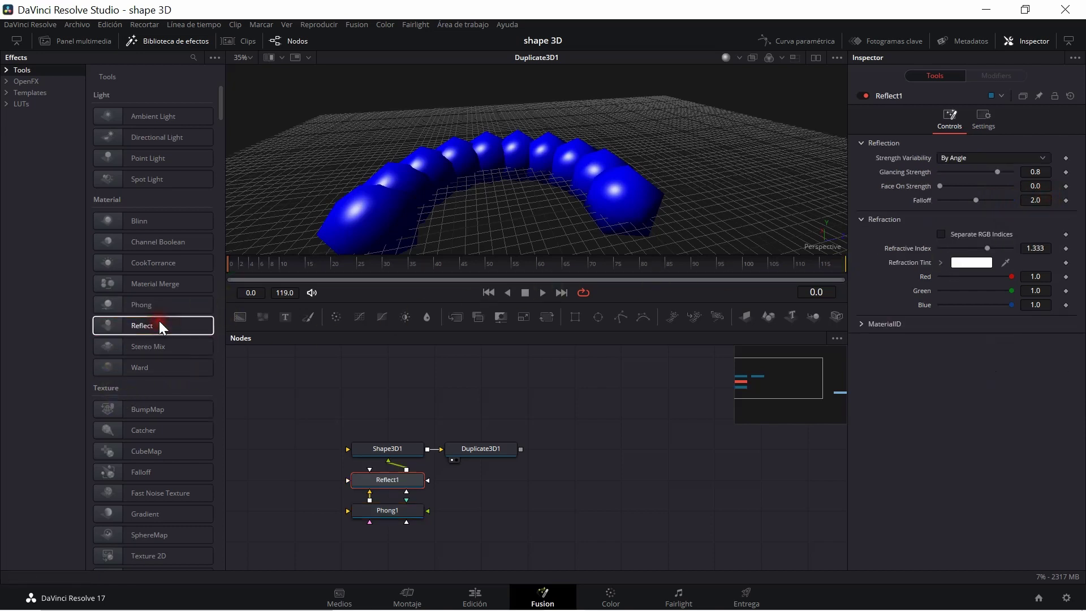
pyautogui.click(392, 476)
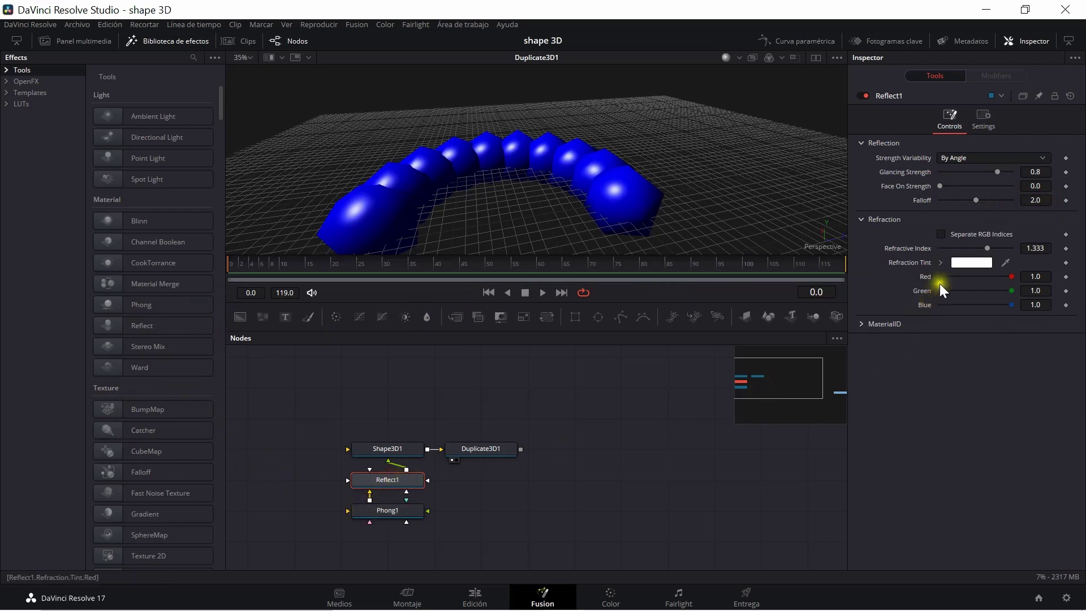
pyautogui.click(942, 234)
pyautogui.click(941, 236)
pyautogui.click(941, 235)
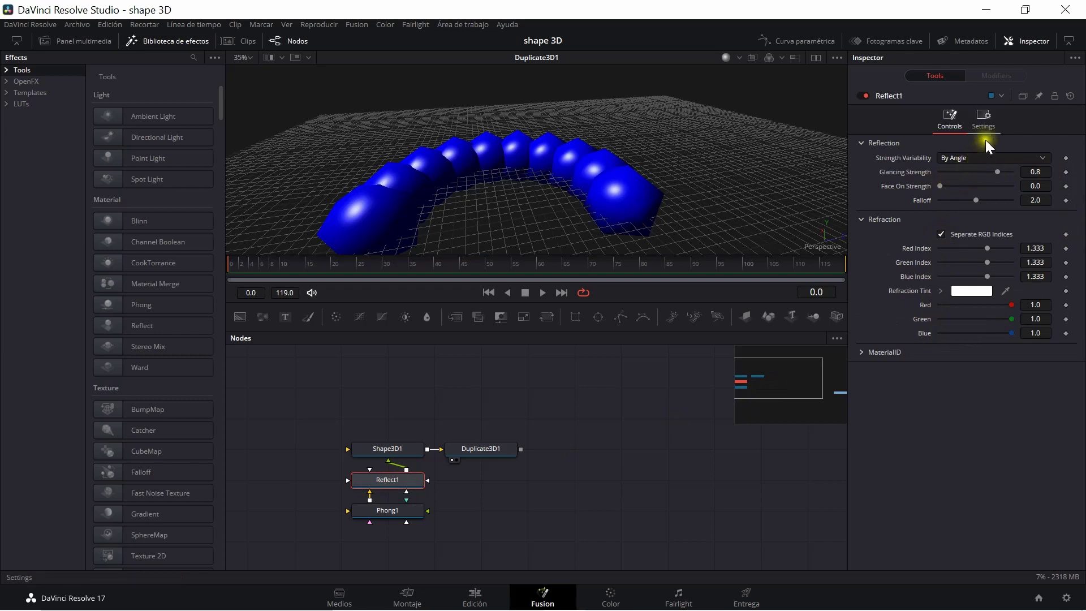
# Try Constant as Reflect1's Strength Variability, and set it back to By Angle.
pyautogui.click(1045, 155)
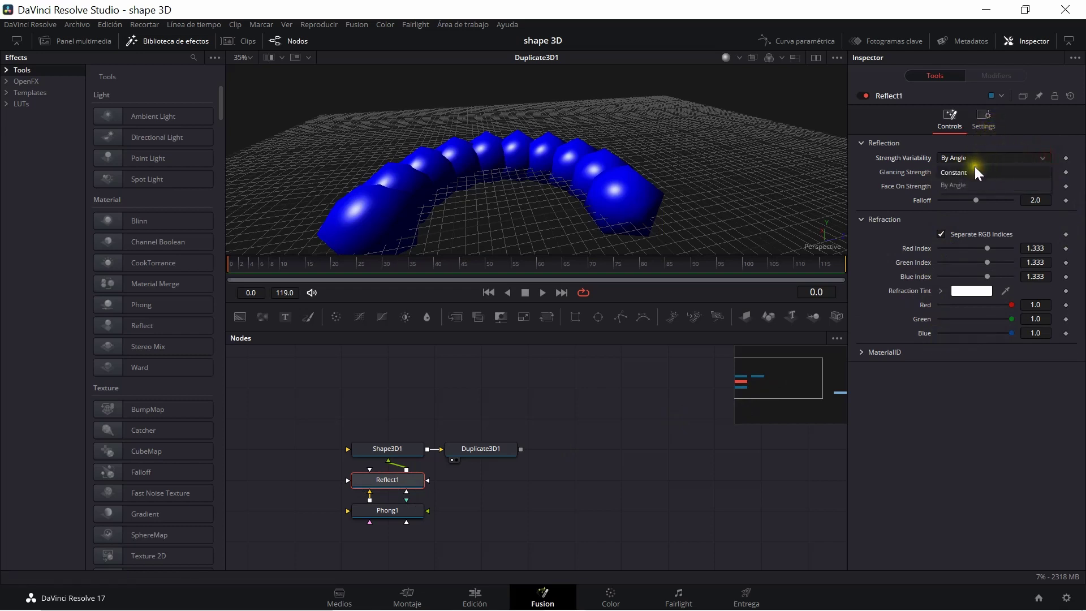
pyautogui.click(965, 173)
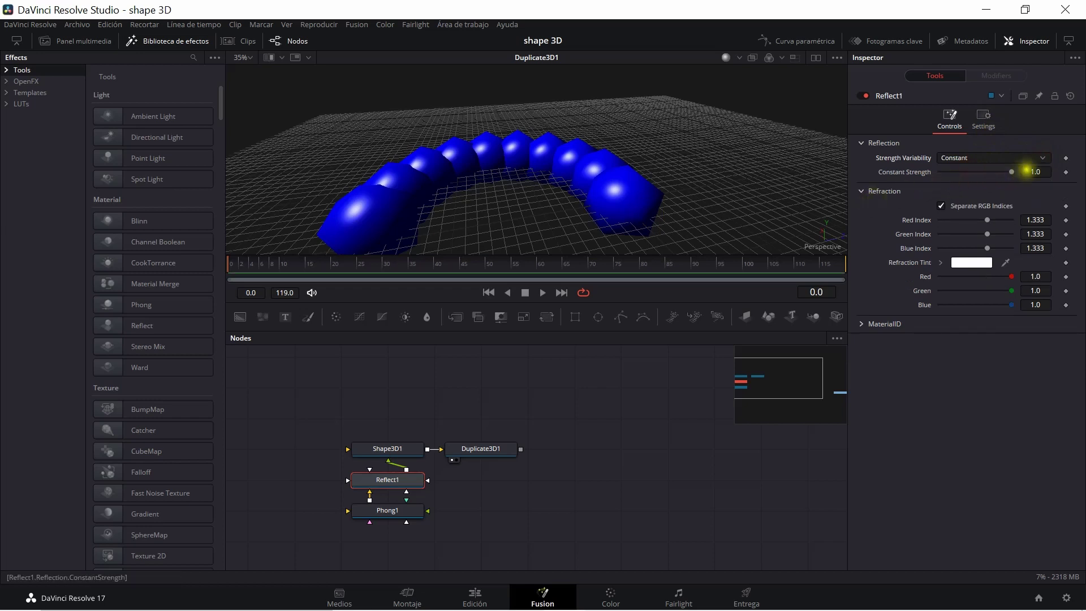
pyautogui.click(1041, 159)
pyautogui.click(954, 184)
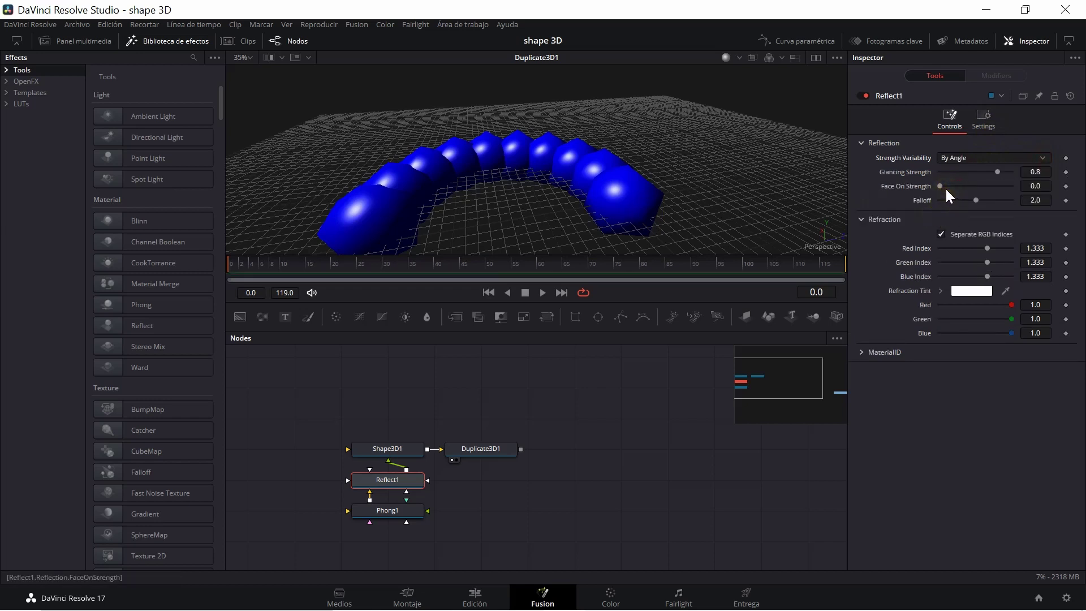
# Try a Face On Strength of 0.472 and a different Glancing Strength on Reflect1, and reset them to 0.0 and 0.8.
pyautogui.moveTo(938, 185); pyautogui.dragTo(973, 184)
pyautogui.moveTo(995, 173)
pyautogui.mouseDown()
pyautogui.moveTo(955, 174)
pyautogui.moveTo(990, 172)
pyautogui.mouseUp()
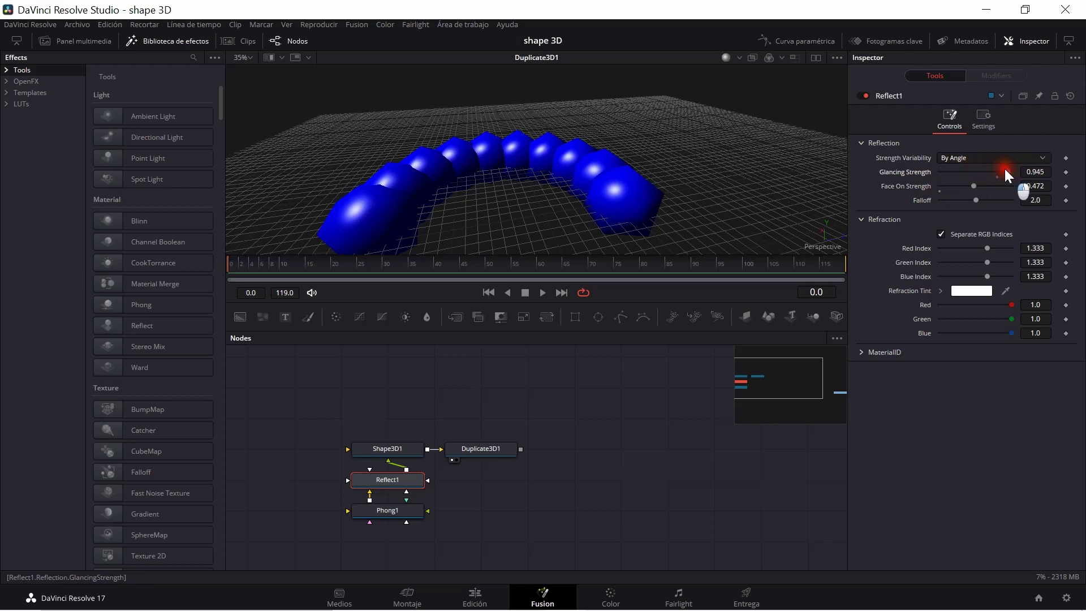
pyautogui.click(999, 177)
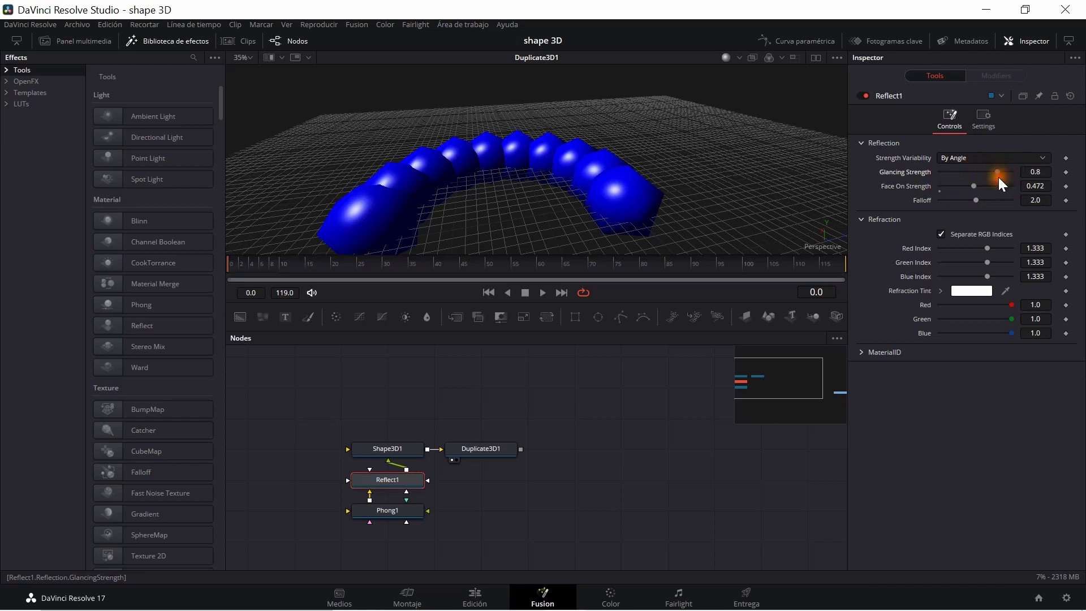
pyautogui.click(939, 186)
# Set Reflect1's reflection Falloff to 2.205 and its refraction Blue Index to 1.702.
pyautogui.moveTo(976, 198)
pyautogui.mouseDown()
pyautogui.moveTo(996, 198)
pyautogui.moveTo(965, 198)
pyautogui.moveTo(979, 198)
pyautogui.mouseUp()
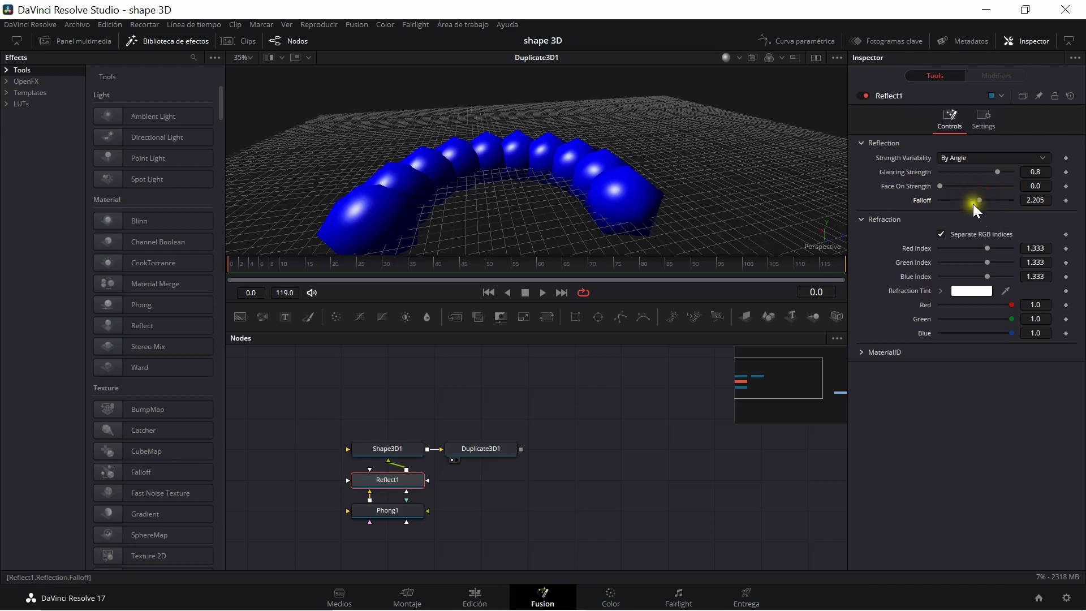
pyautogui.click(977, 208)
pyautogui.moveTo(1009, 333)
pyautogui.mouseDown()
pyautogui.moveTo(948, 335)
pyautogui.moveTo(995, 334)
pyautogui.mouseUp()
pyautogui.moveTo(983, 277)
pyautogui.mouseDown()
pyautogui.moveTo(928, 279)
pyautogui.moveTo(997, 277)
pyautogui.mouseUp()
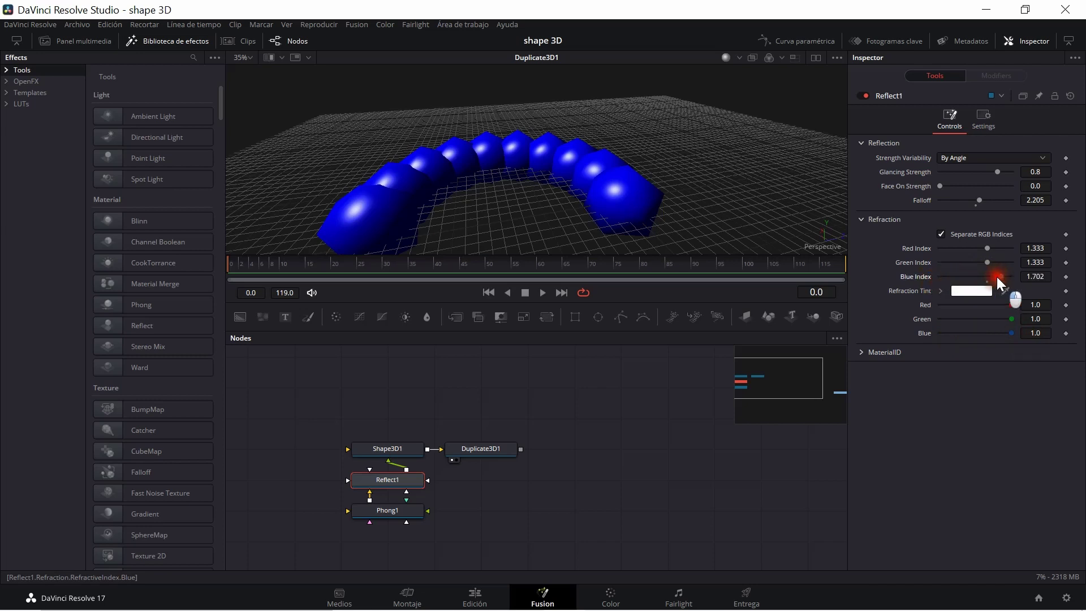
# Replace the Reflect1 node with a Blinn material node between Phong1 and Shape3D1.
pyautogui.click(400, 481)
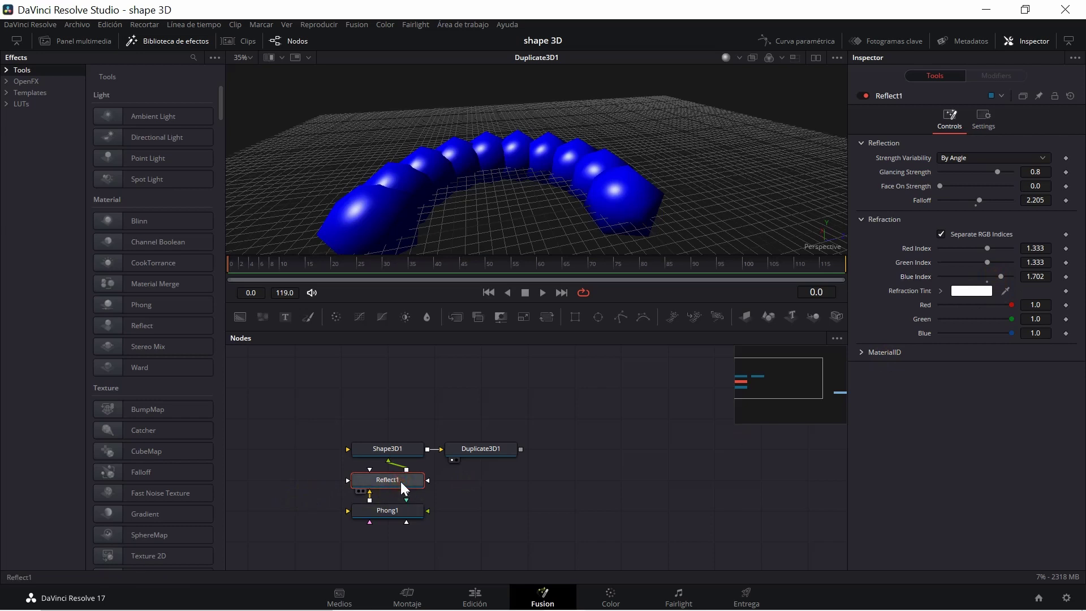
pyautogui.press('Delete')
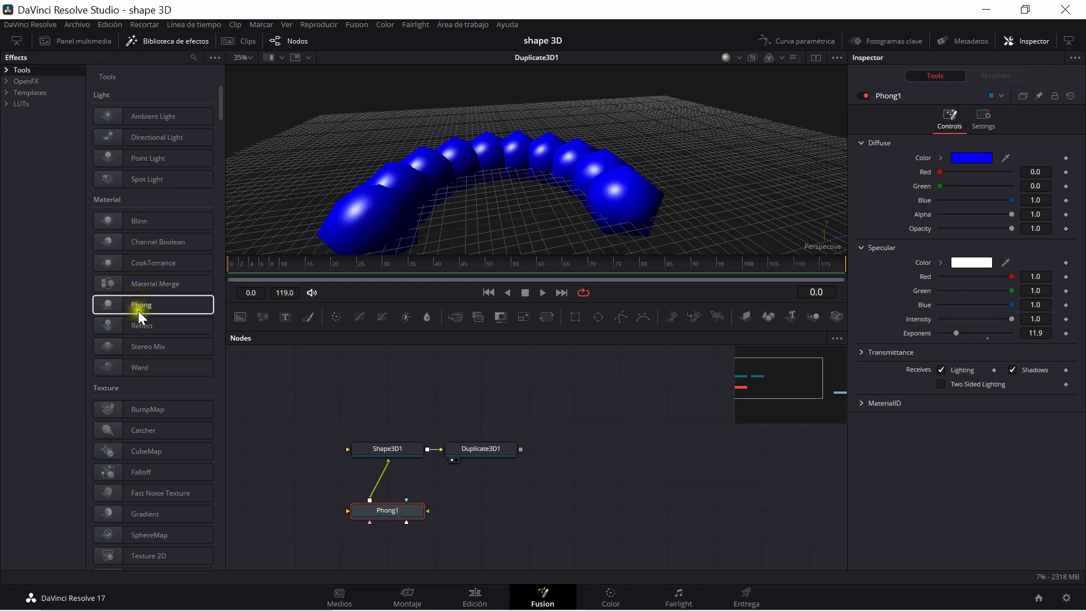
pyautogui.click(134, 218)
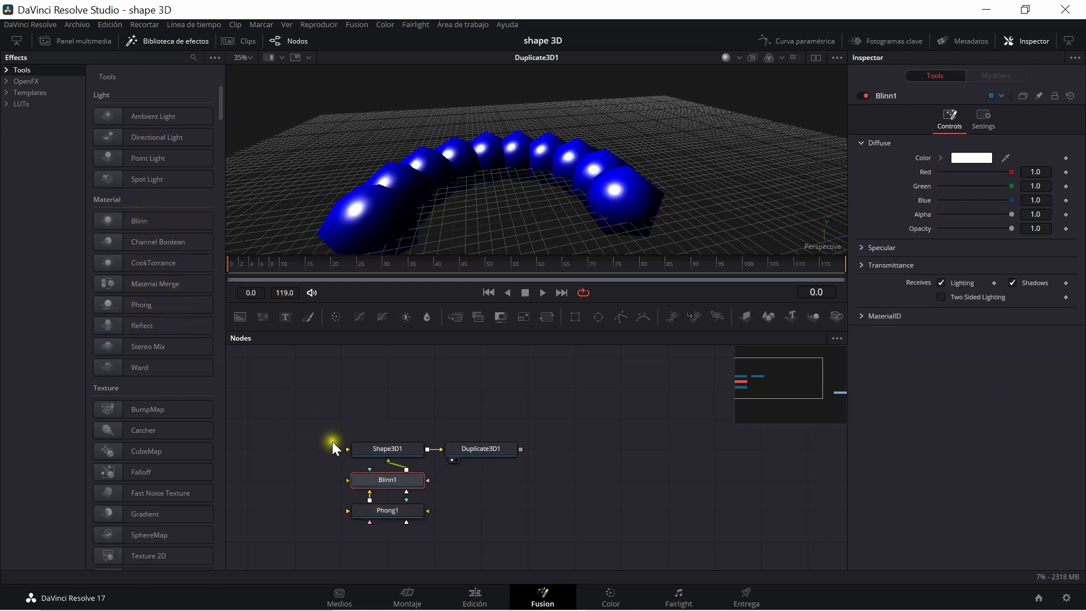
pyautogui.click(368, 482)
# Set Blinn1's diffuse color to blue (#0000ff).
pyautogui.click(982, 158)
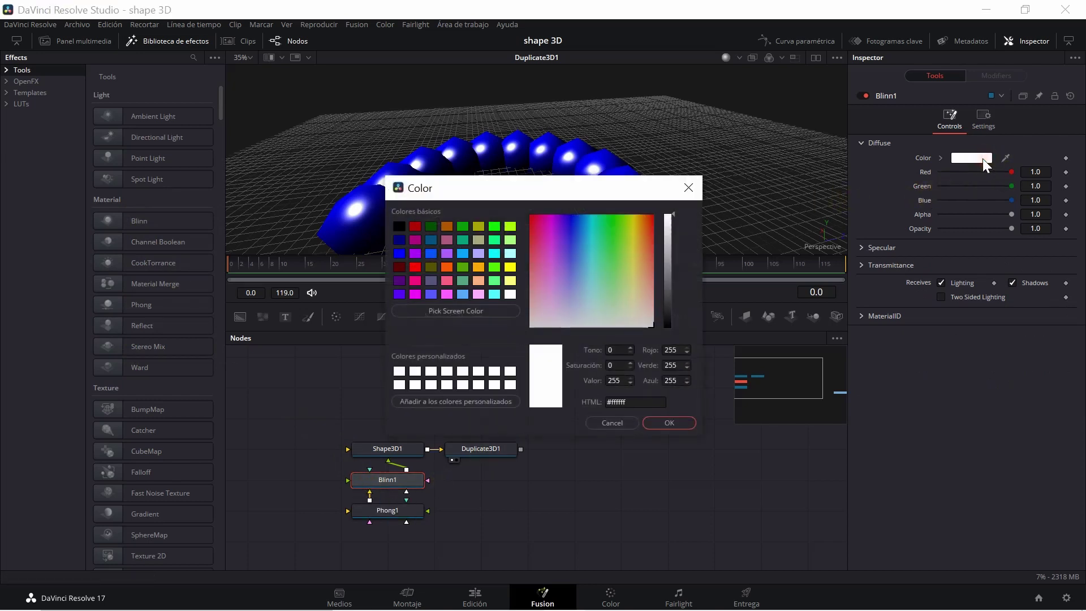
pyautogui.click(399, 254)
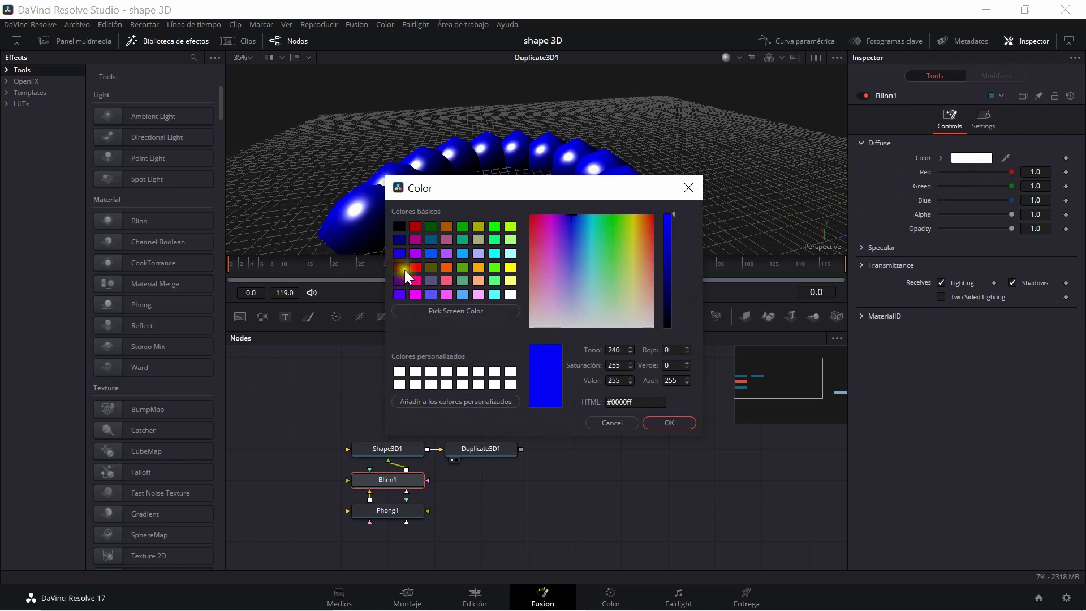
pyautogui.click(677, 428)
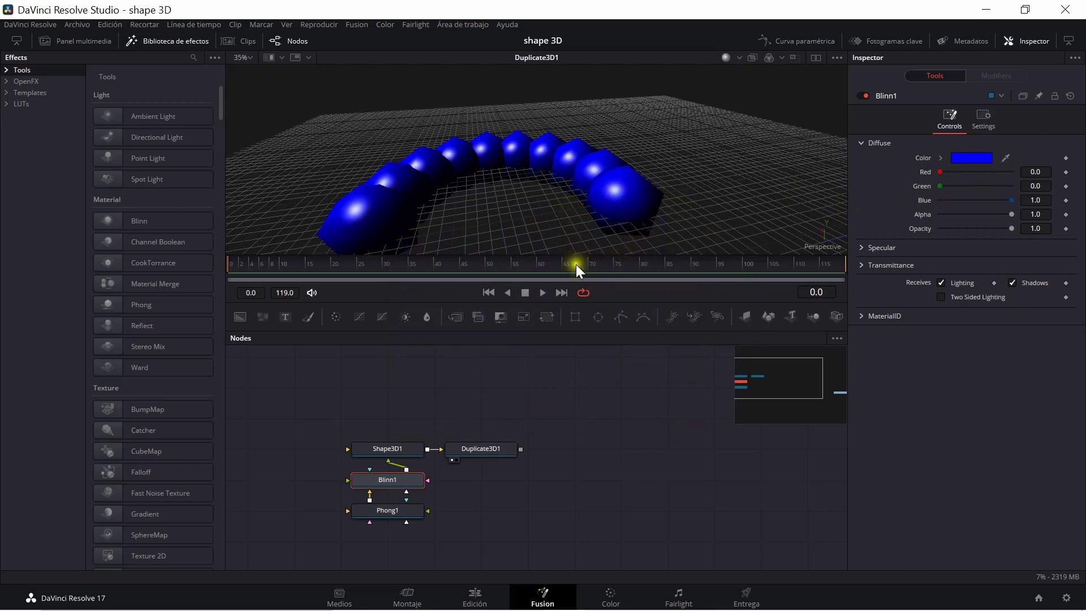
# Change Blinn1's diffuse color to white, with Red, Green and Blue at 1.0.
pyautogui.click(982, 156)
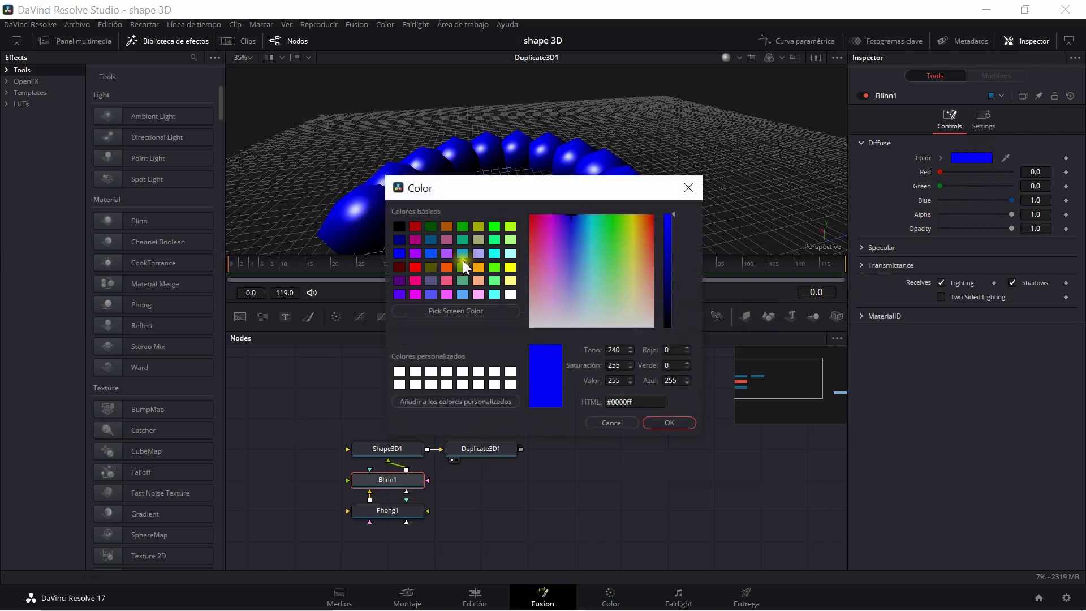
pyautogui.click(399, 374)
pyautogui.click(654, 422)
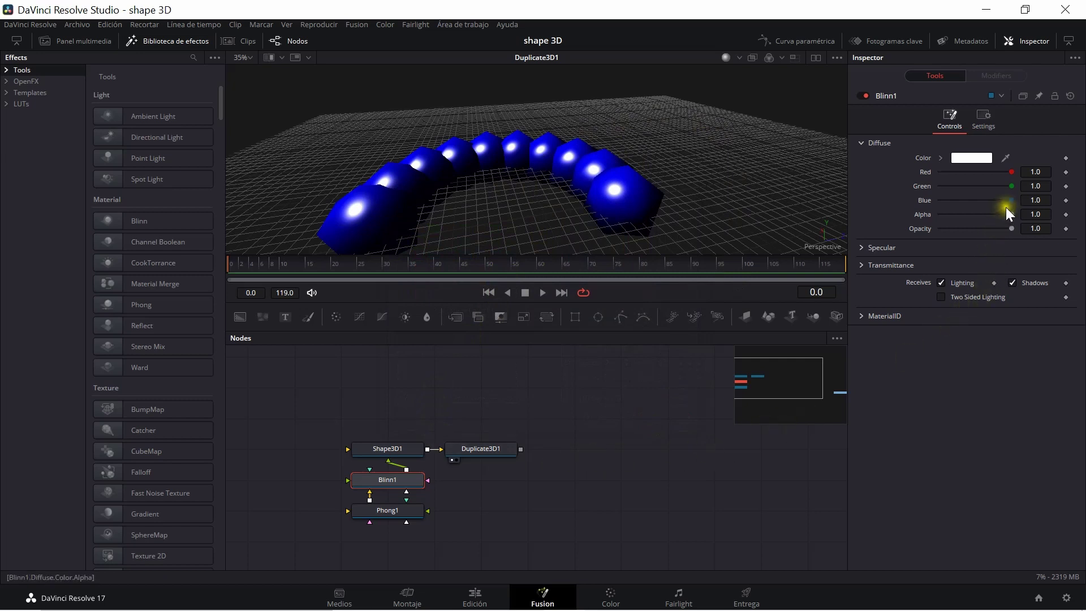
# Try a diffuse Alpha of 0.717 and a Green of 0.693 on Blinn1, and reset both to 1.0.
pyautogui.moveTo(1010, 211); pyautogui.dragTo(1013, 232)
pyautogui.moveTo(1012, 186)
pyautogui.mouseDown()
pyautogui.moveTo(949, 183)
pyautogui.moveTo(1009, 175)
pyautogui.mouseUp()
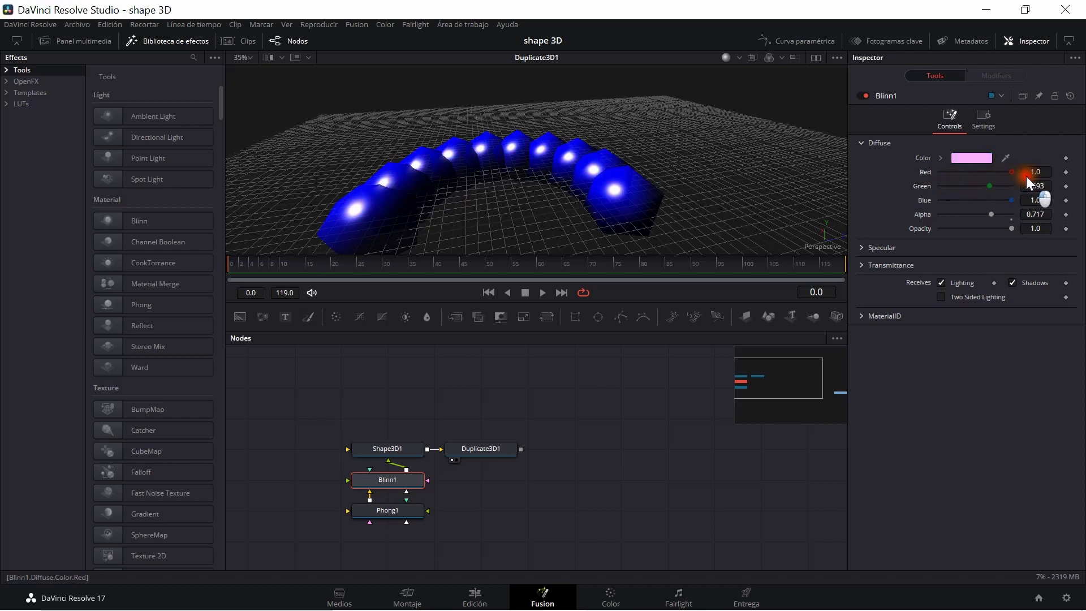
pyautogui.moveTo(990, 185); pyautogui.dragTo(1014, 186)
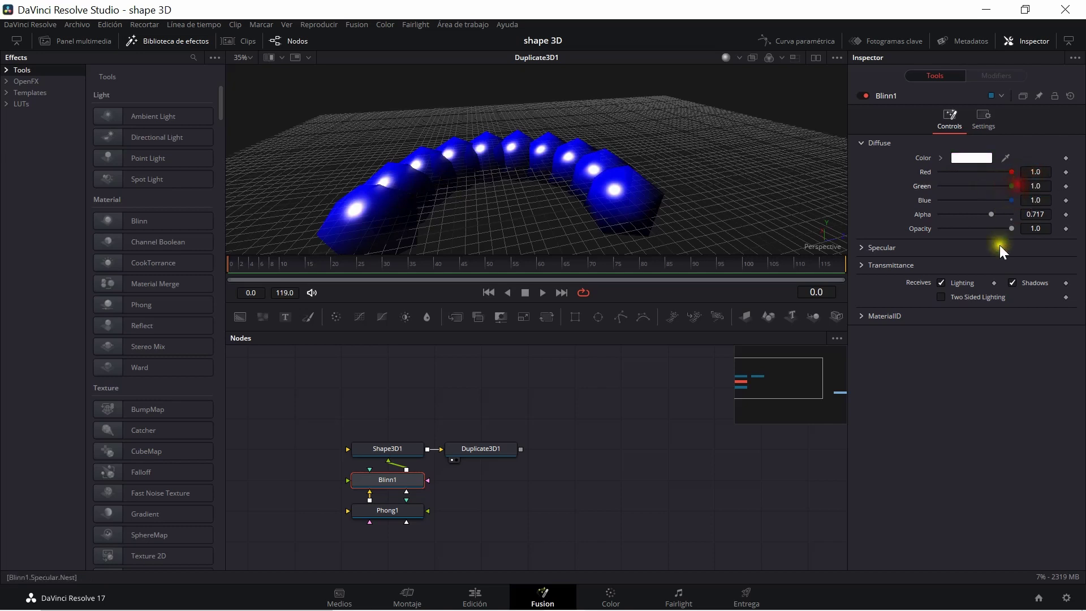
pyautogui.click(1010, 215)
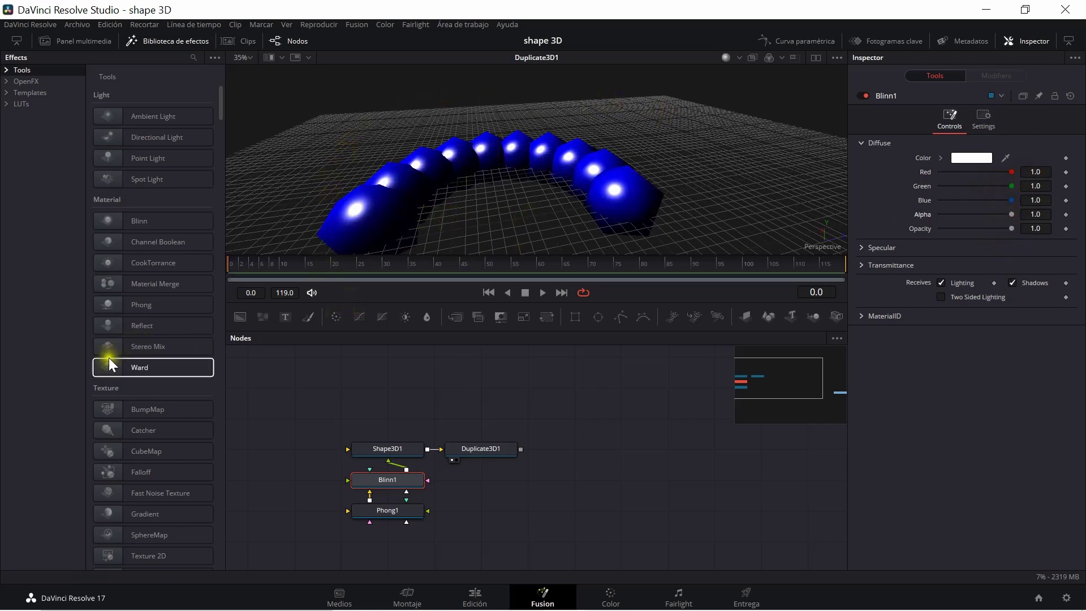
# Insert a Ward material node between Blinn1 and Shape3D1, with its diffuse Opacity at 1.0.
pyautogui.click(154, 367)
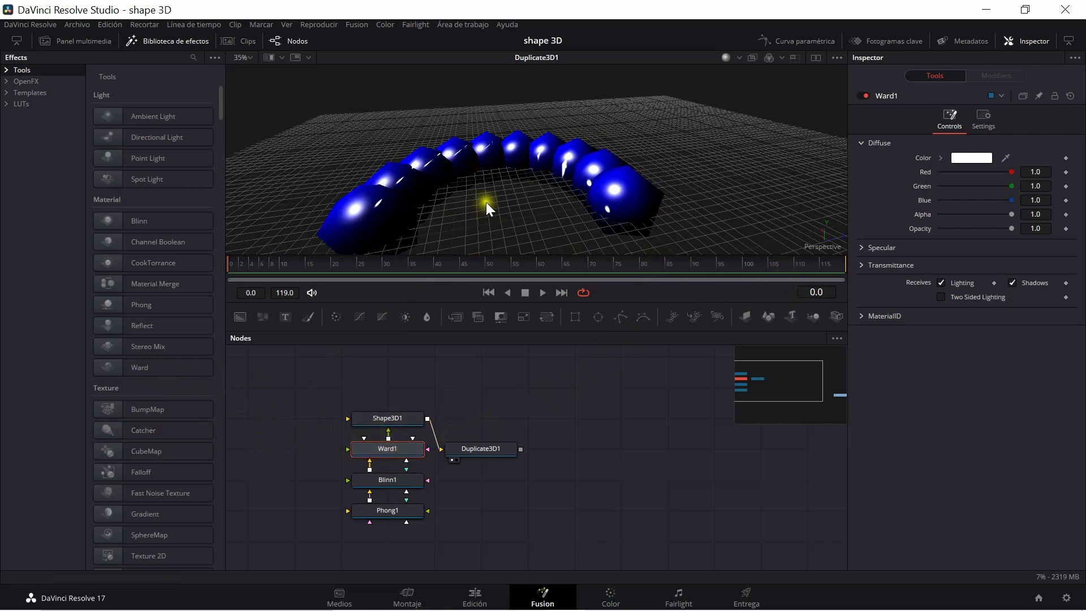
pyautogui.moveTo(480, 165); pyautogui.dragTo(465, 144)
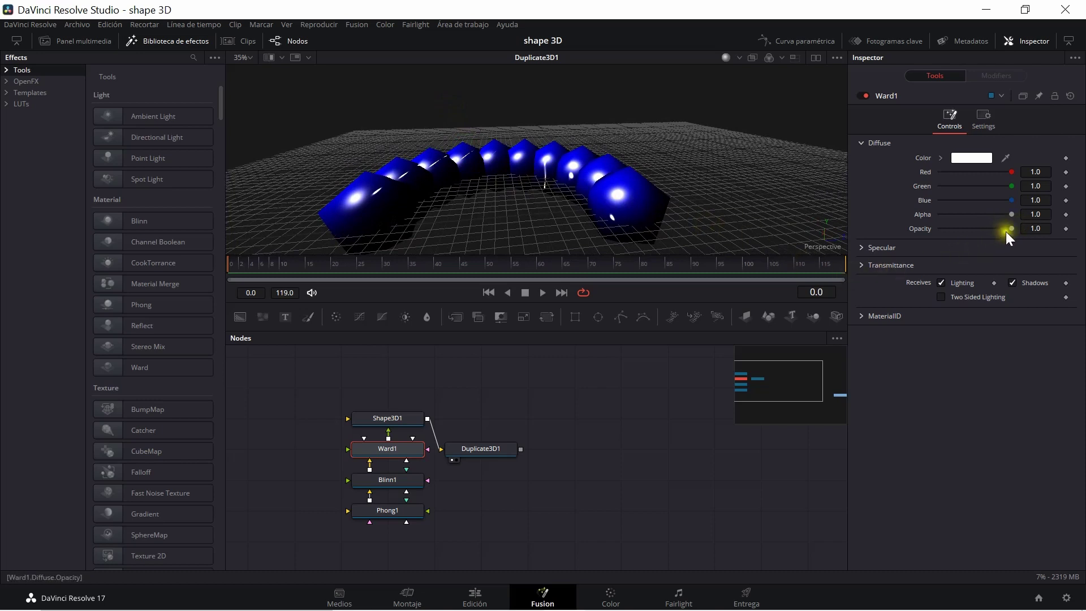
pyautogui.moveTo(1010, 228); pyautogui.dragTo(1052, 229)
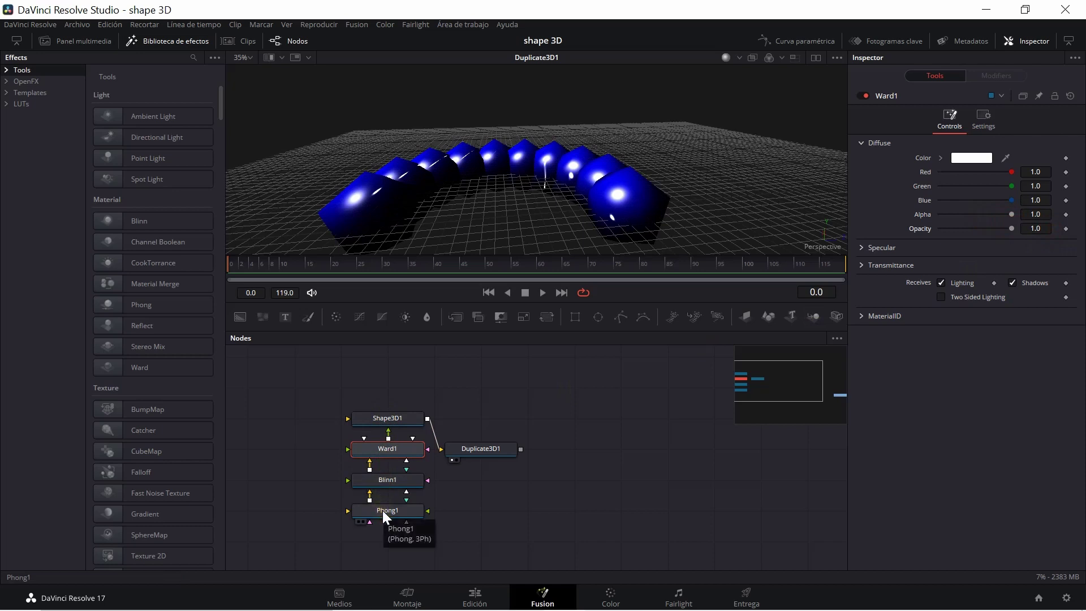
# Move the Duplicate3D1 node level with Shape3D1 in the node graph, and select the Ward1 node again.
pyautogui.moveTo(490, 449); pyautogui.dragTo(525, 419)
pyautogui.click(524, 419)
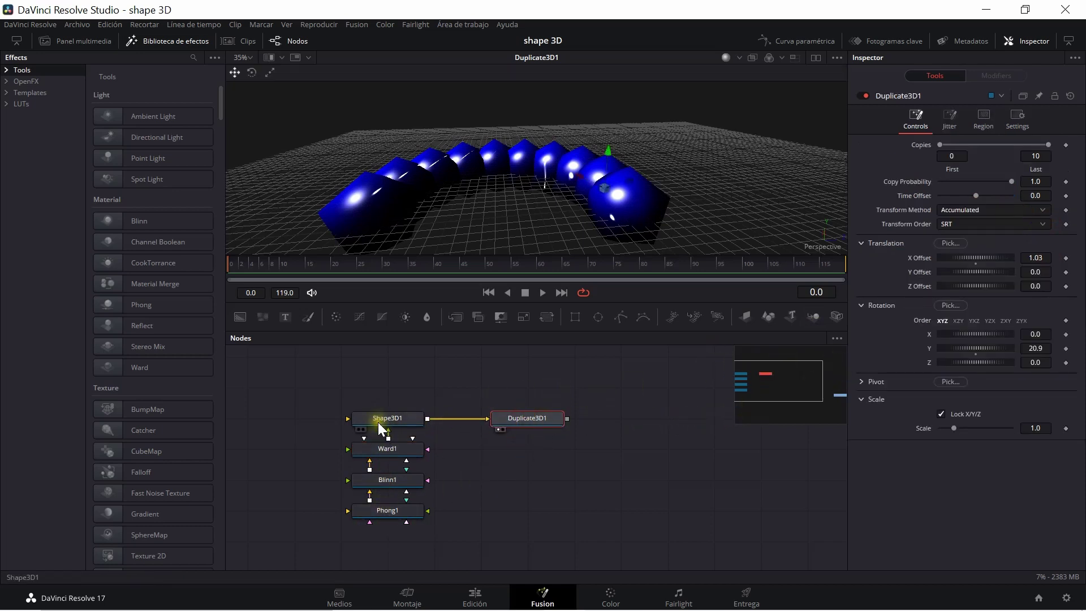
pyautogui.click(385, 450)
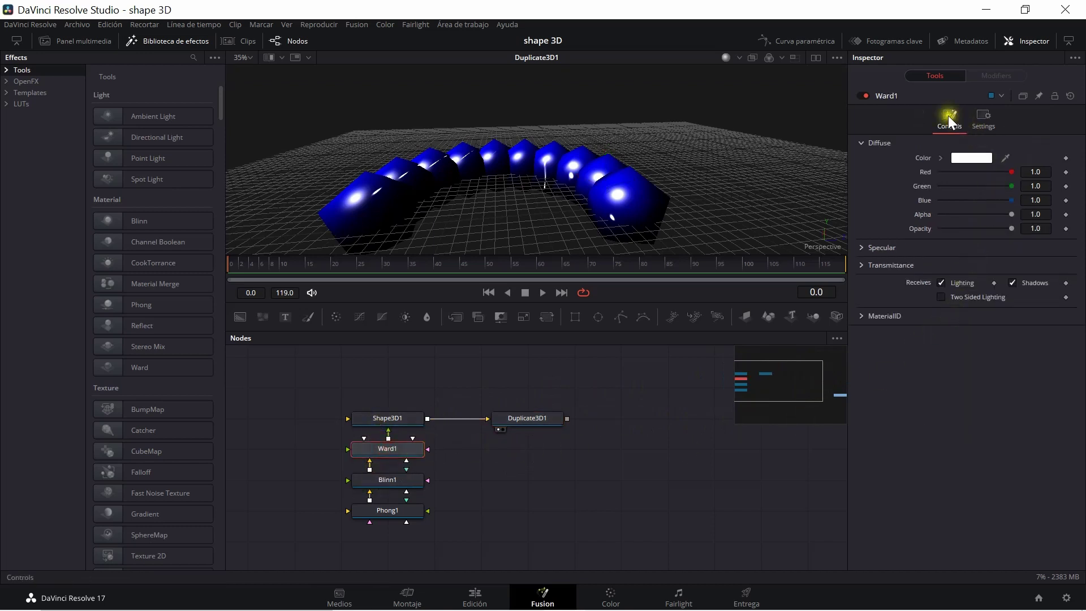